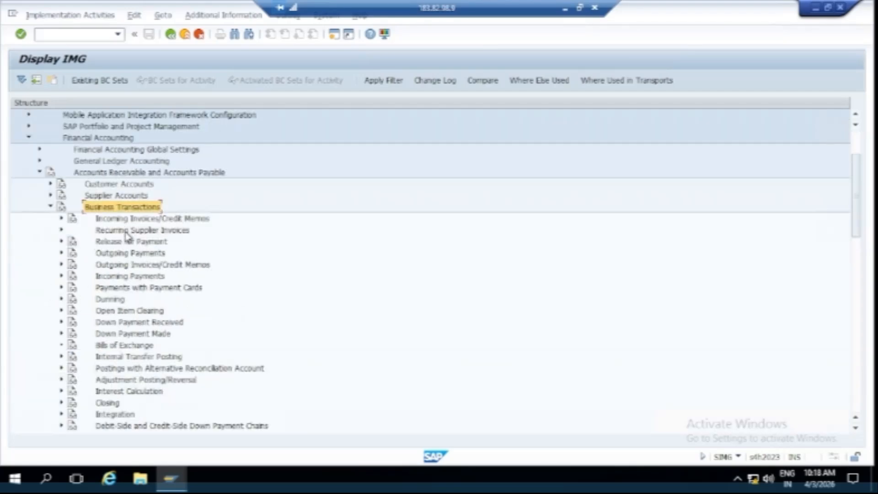
Expand the Dunning node under Business Transactions and its Basic Settings for Dunning subnode
click(109, 301)
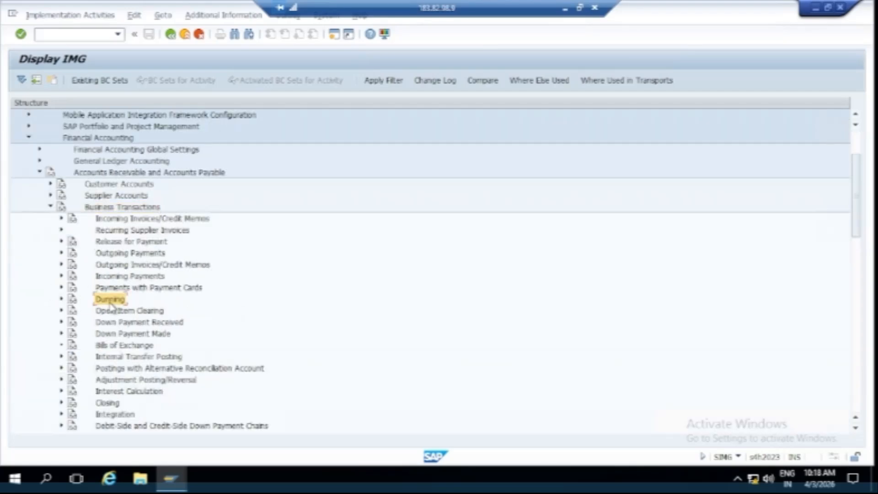
click(62, 300)
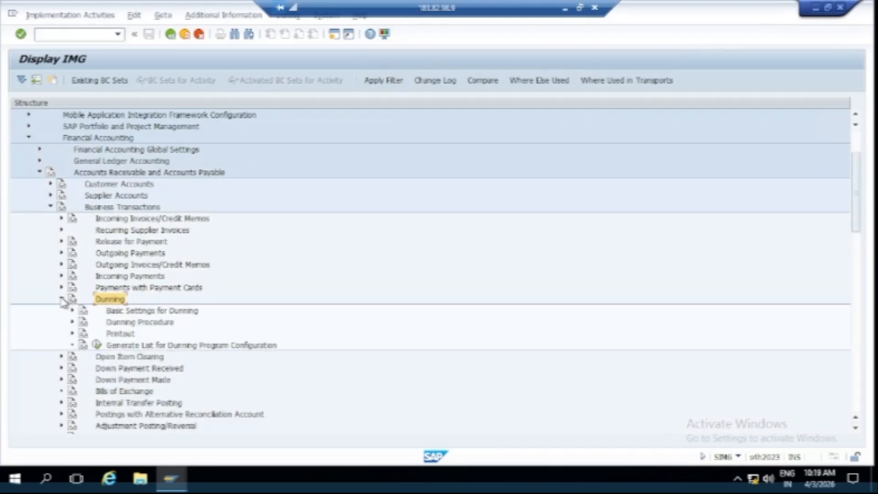
click(139, 312)
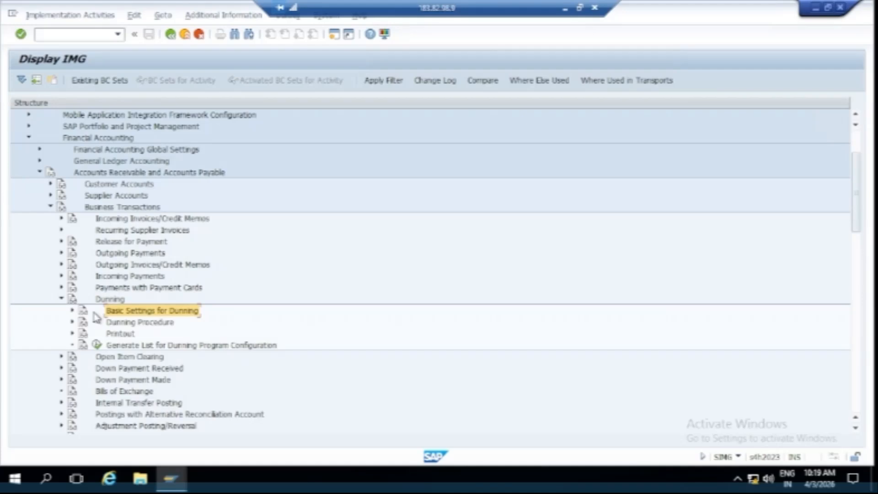
click(72, 310)
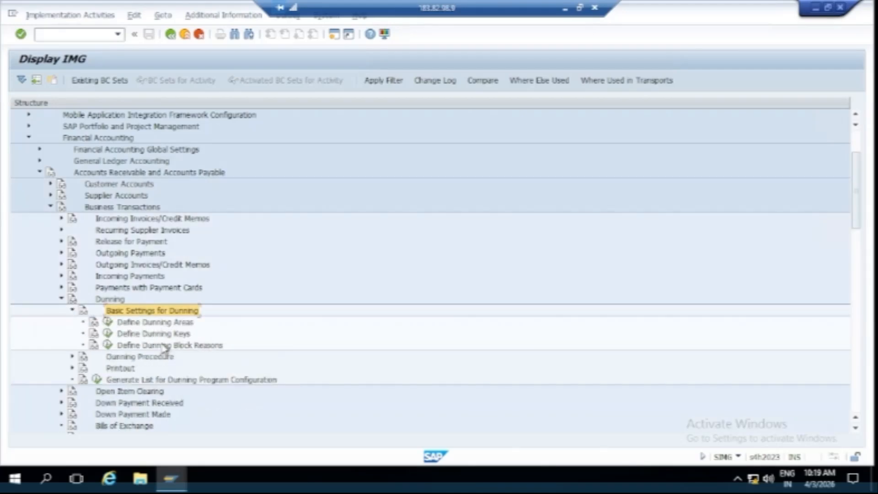
Review the activities under Dunning Procedure and Printout, and collapse both nodes again
click(72, 356)
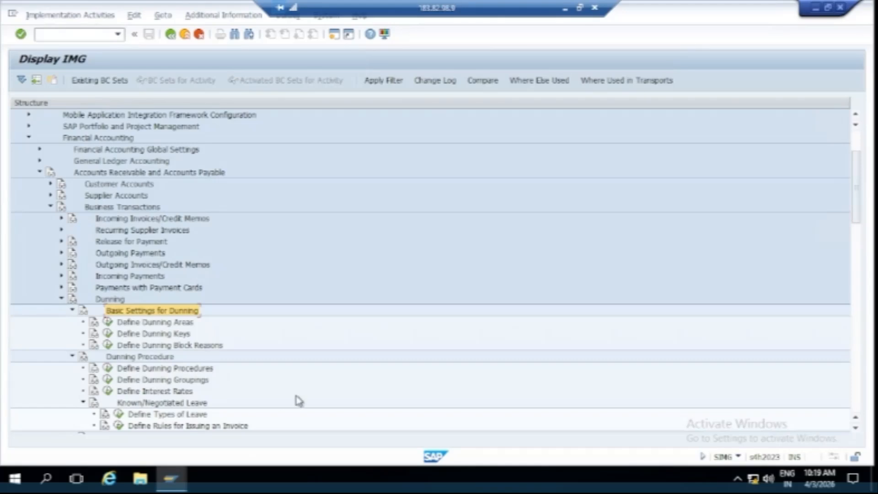
drag(858, 192, 861, 208)
click(72, 368)
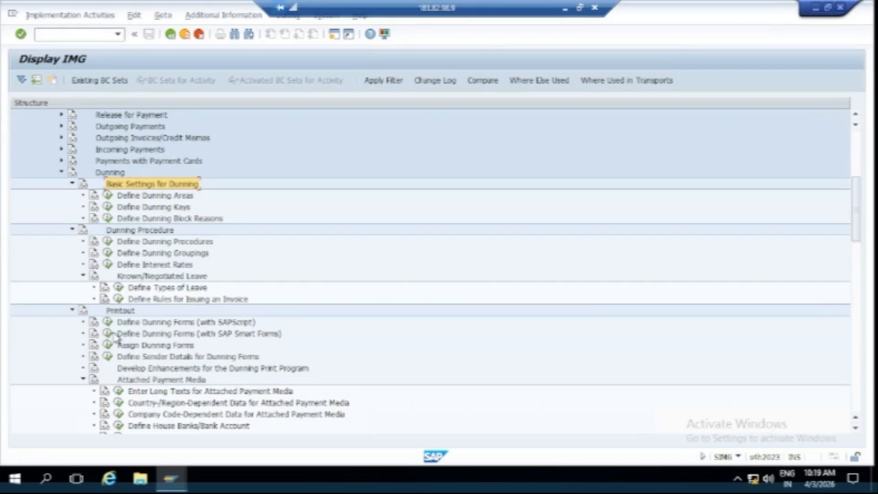
click(72, 311)
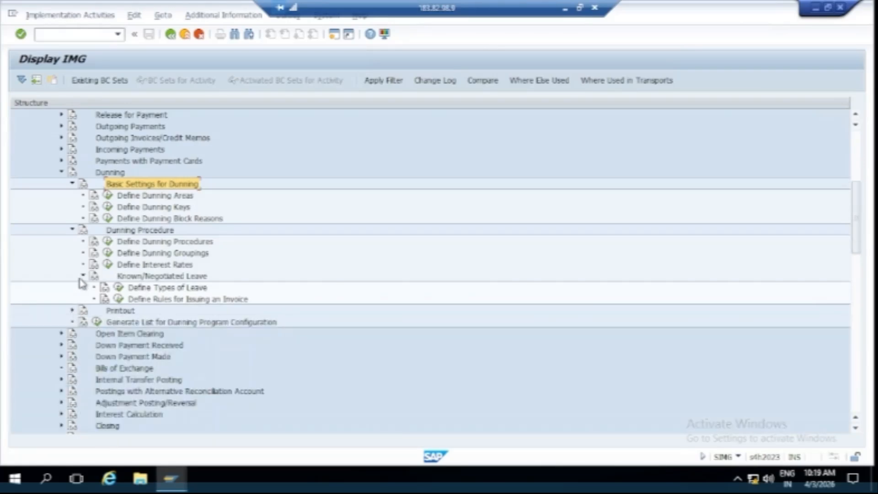
click(72, 229)
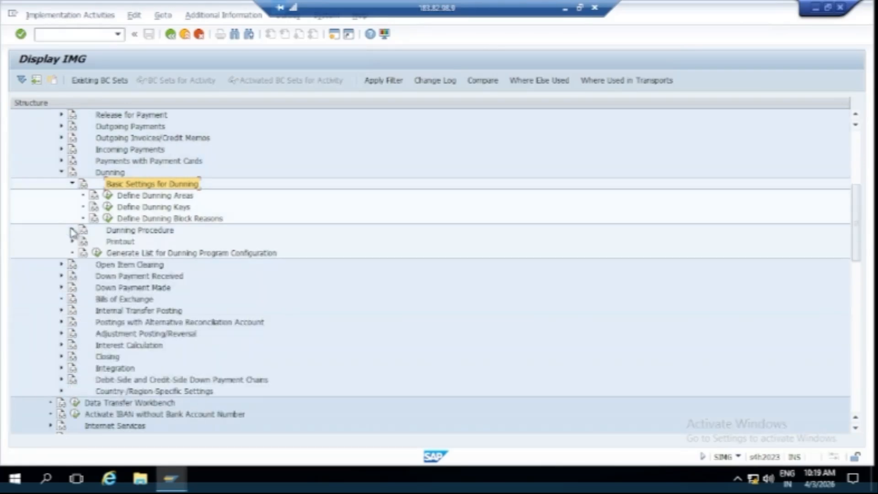
Display the IMG Activity key as additional information alongside the structure, with Define Dunning Areas selected
click(154, 195)
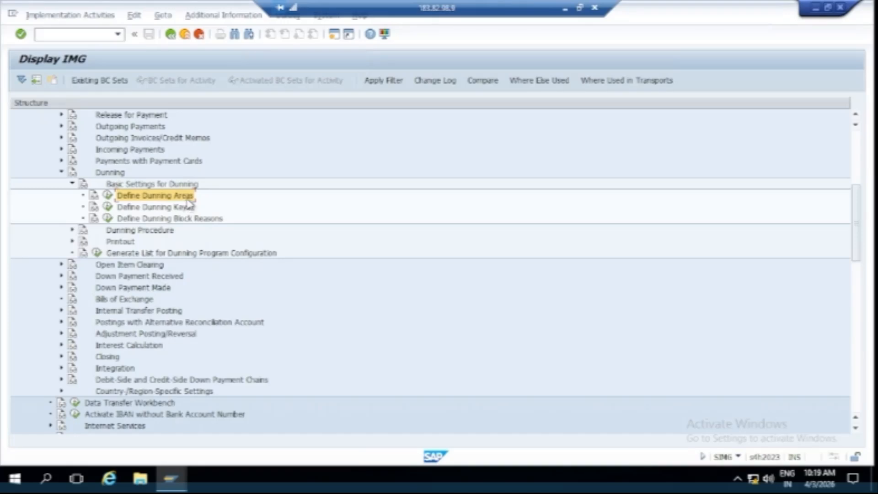
click(224, 19)
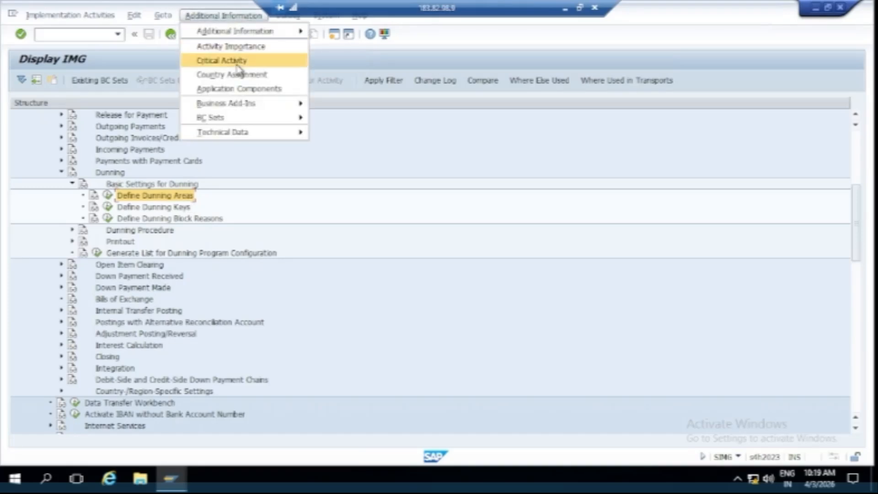
mouse_move(253, 33)
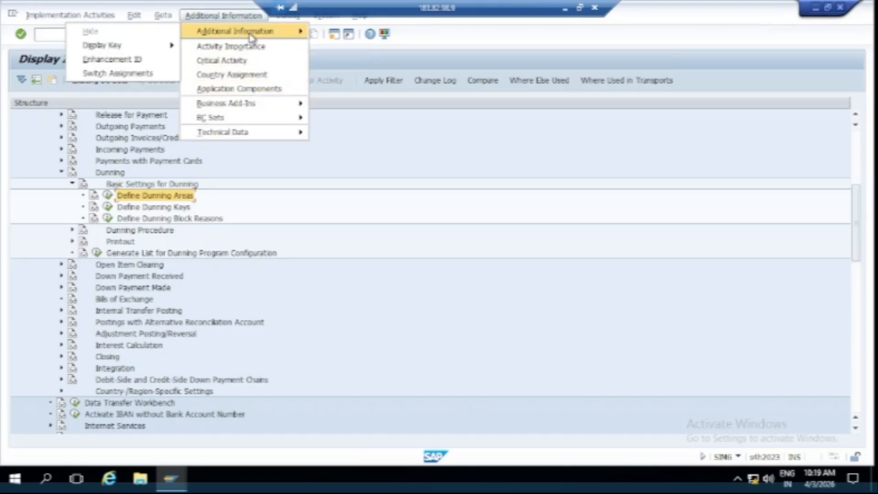
mouse_move(145, 48)
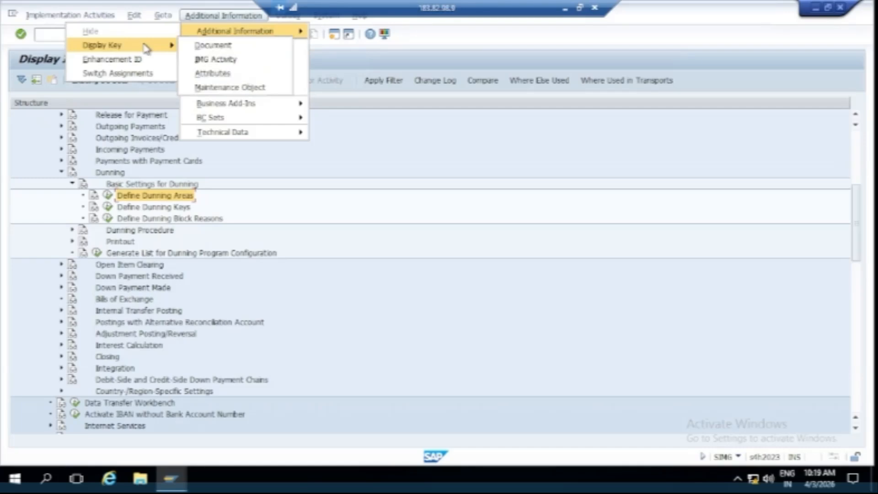
click(206, 59)
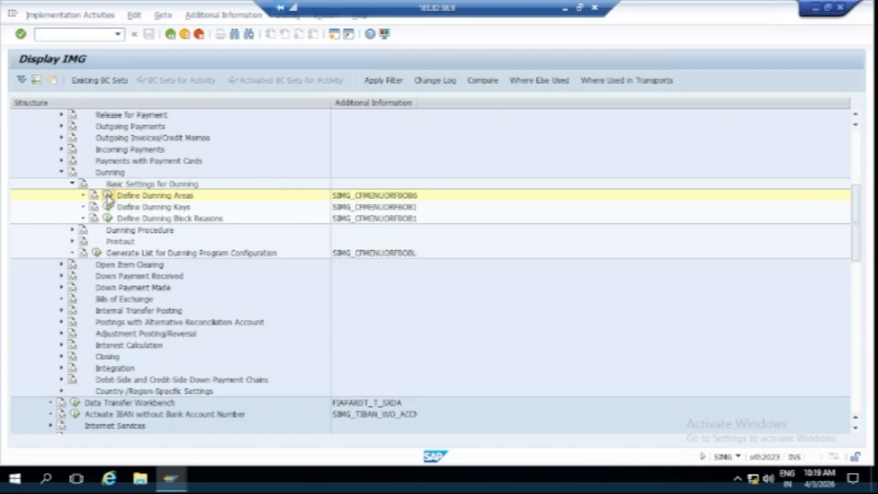
Open the Define Dunning Areas activity and create a new entry for company code 3070 with area DA
click(109, 196)
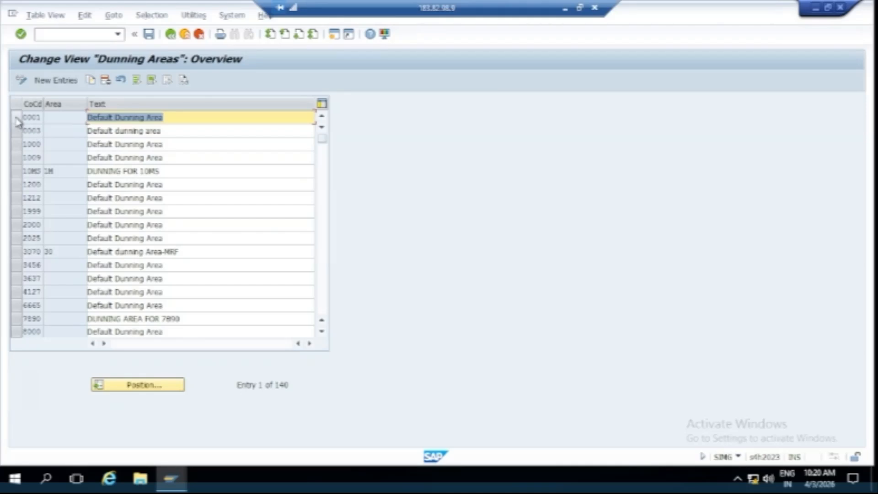
click(60, 82)
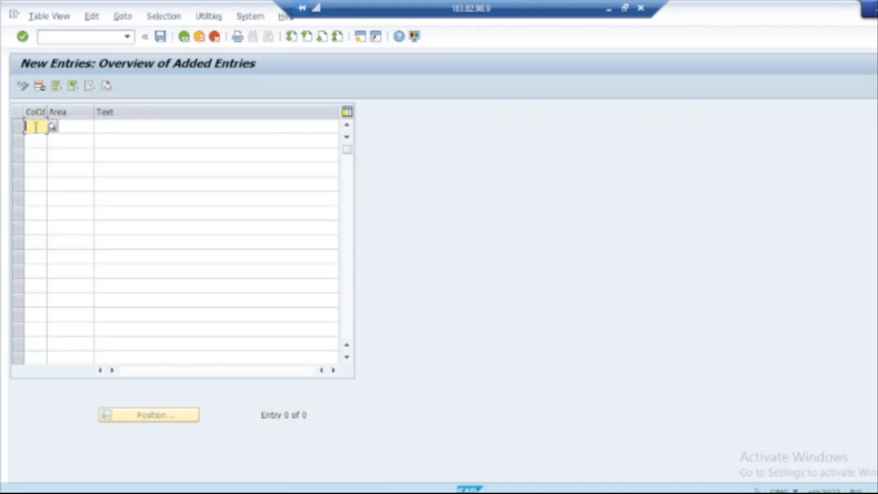
text(30)
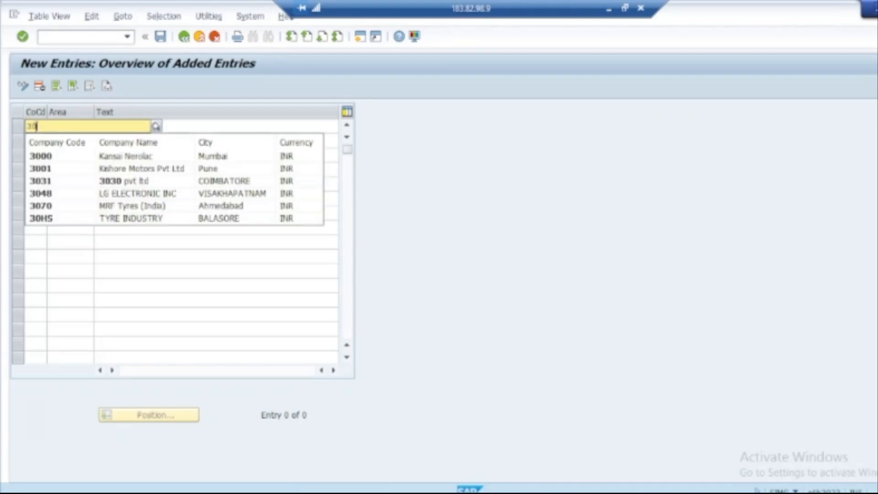
text(70)
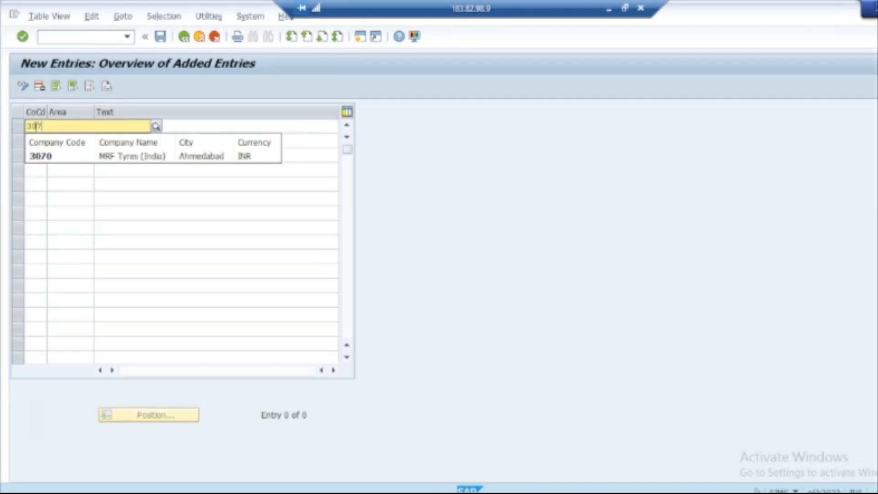
click(46, 156)
click(72, 127)
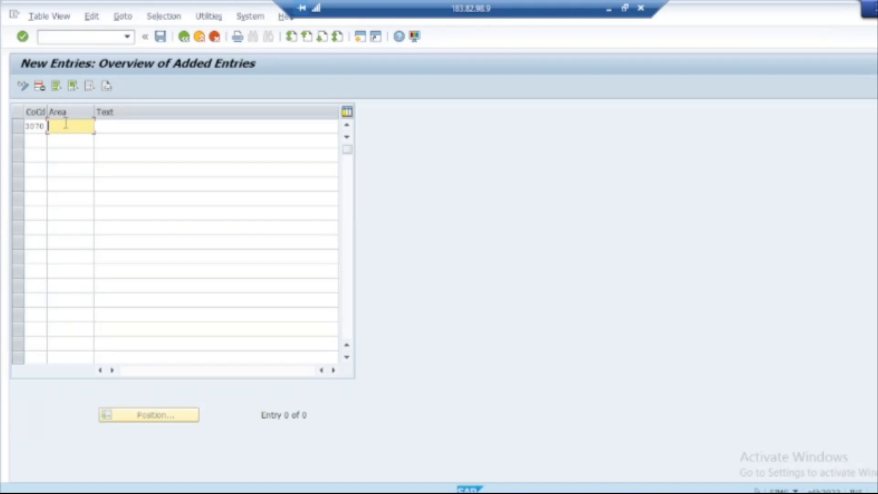
text(BA)
Enter the text "Default dunning Area-MRF." for the new dunning area and save it in the proposed customizing request
click(114, 126)
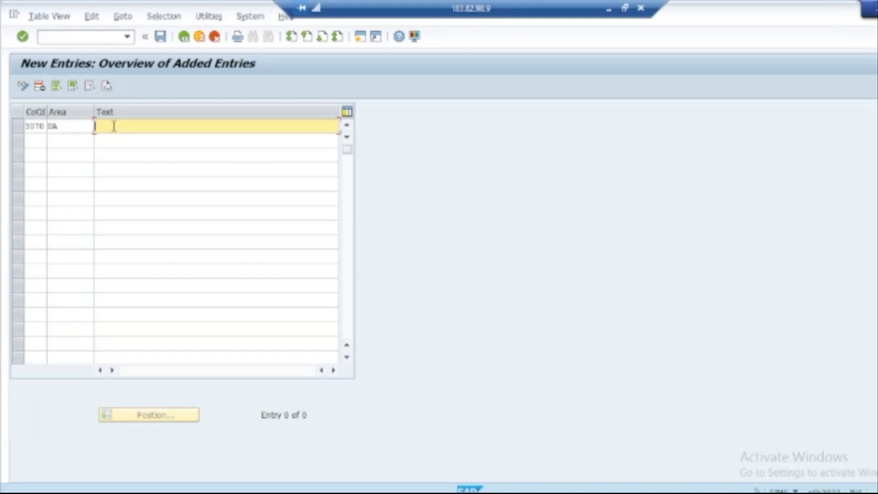
text(De)
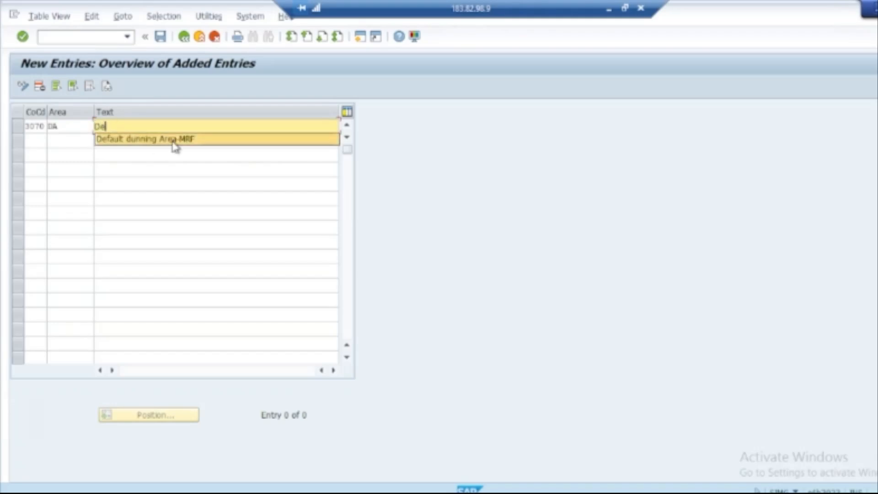
click(174, 140)
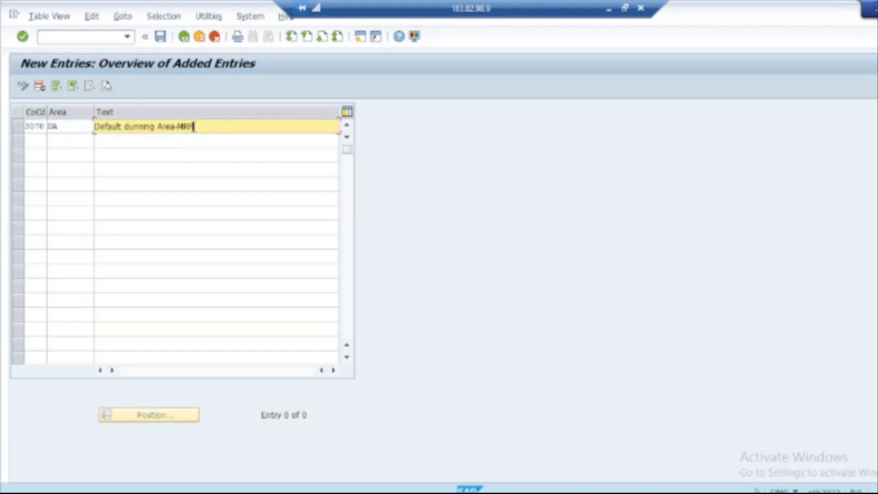
text(.)
click(160, 37)
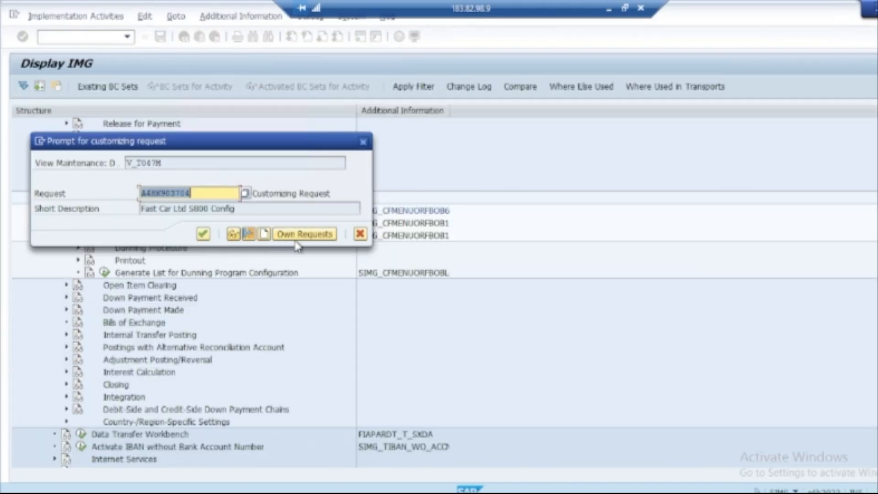
click(203, 233)
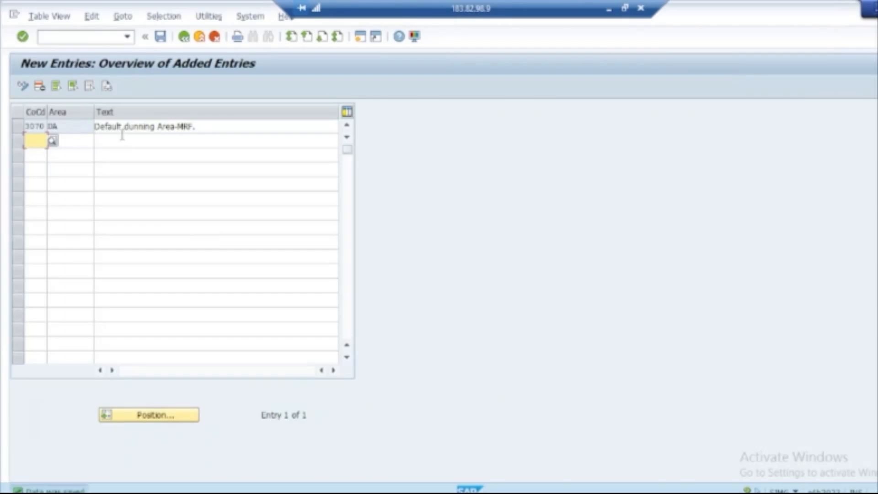
Leave the dunning areas view and open the Define Dunning Keys activity
click(183, 37)
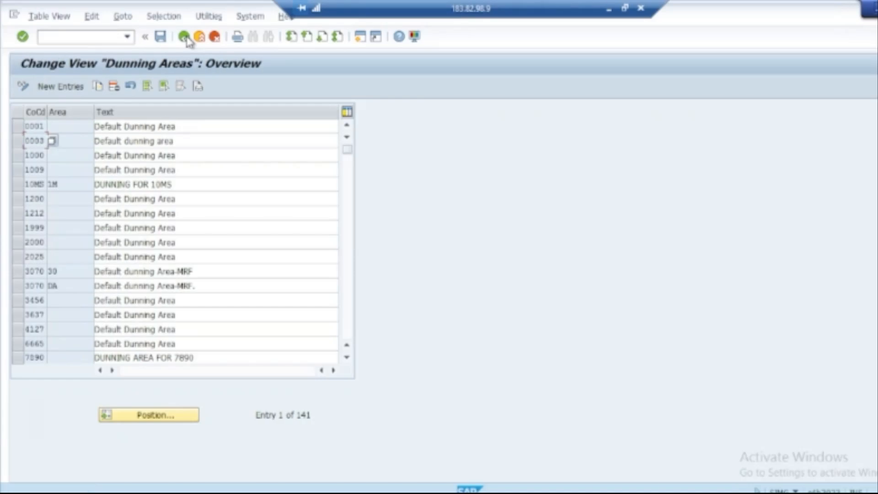
click(184, 38)
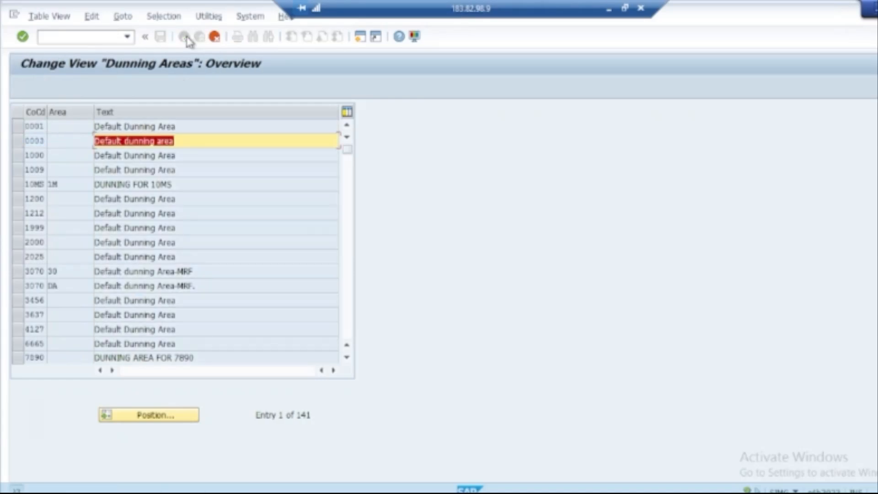
click(216, 38)
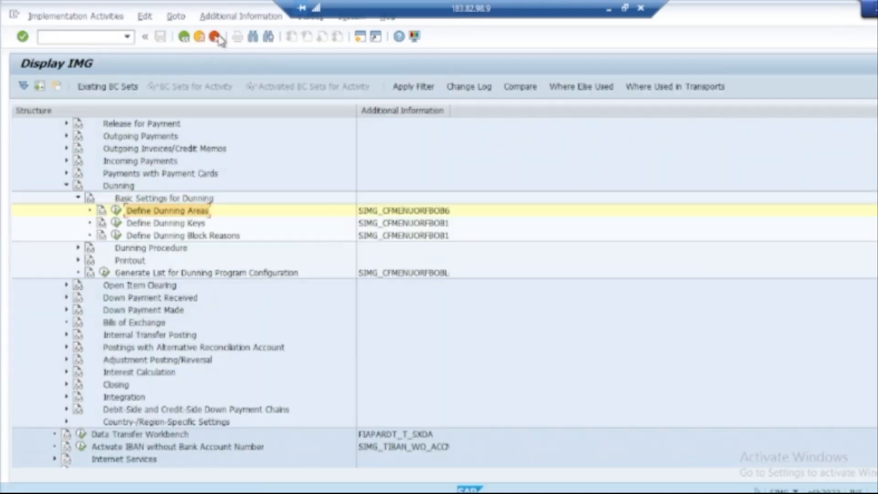
click(149, 228)
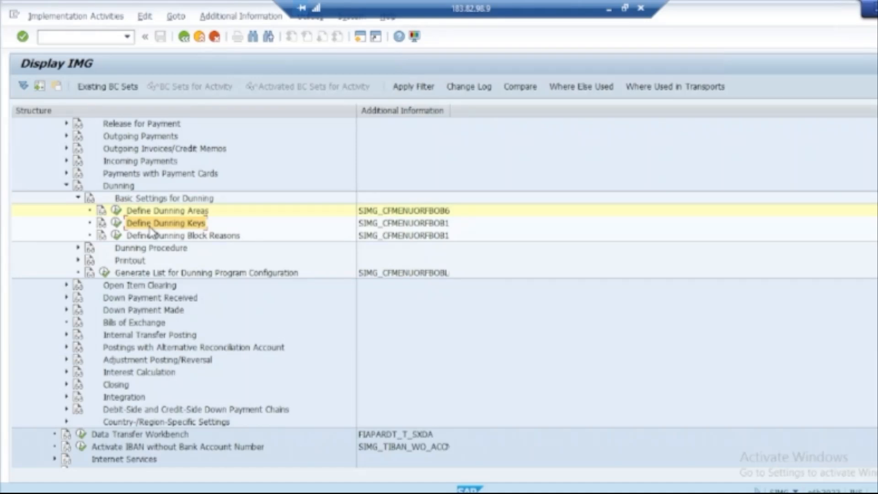
click(440, 229)
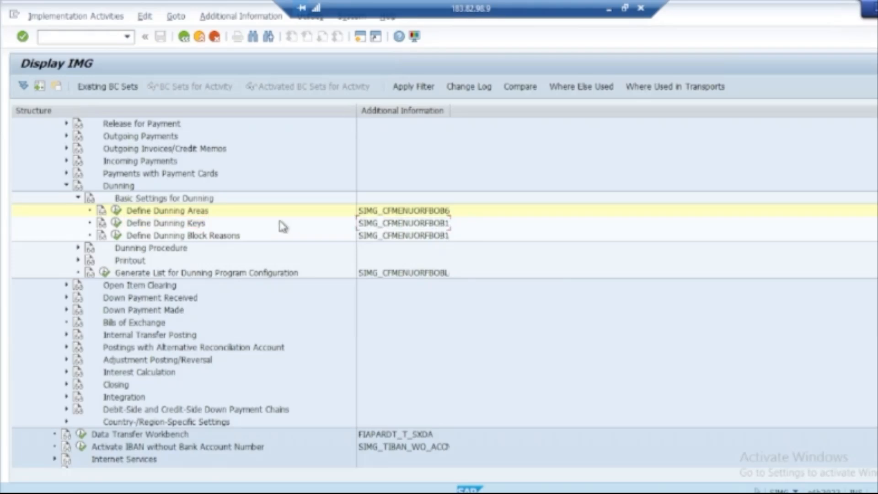
click(116, 223)
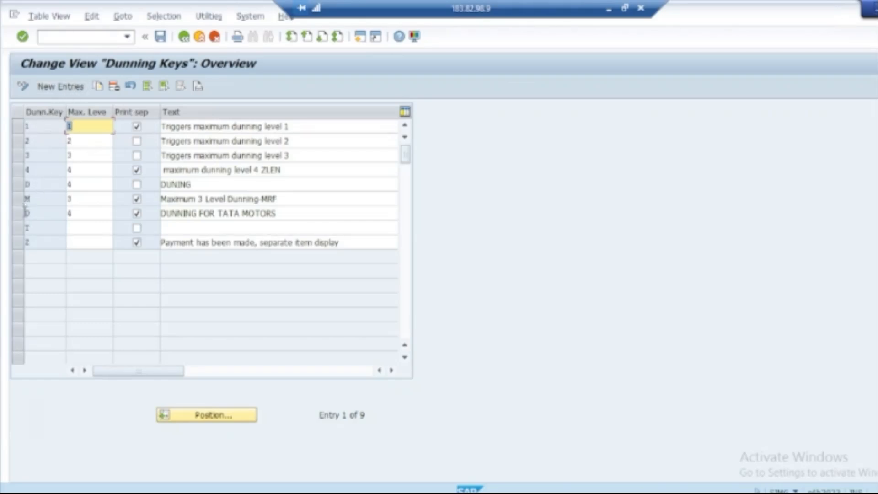
Delete the existing dunning key M and save the change
click(19, 198)
click(114, 87)
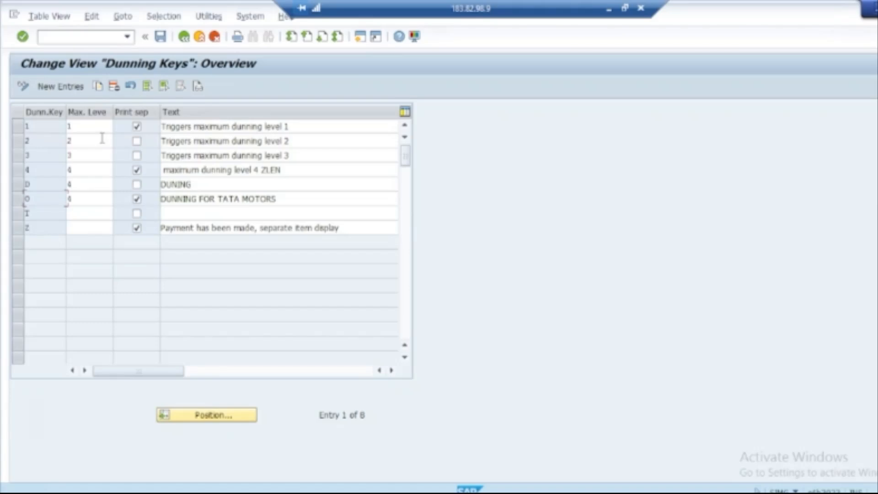
click(160, 36)
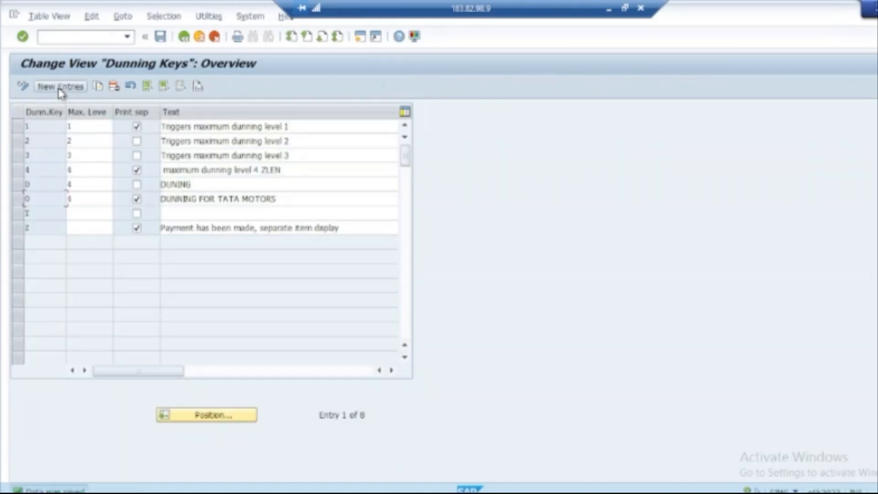
Create a new dunning key M with maximum level 3 and separate printing enabled
click(60, 88)
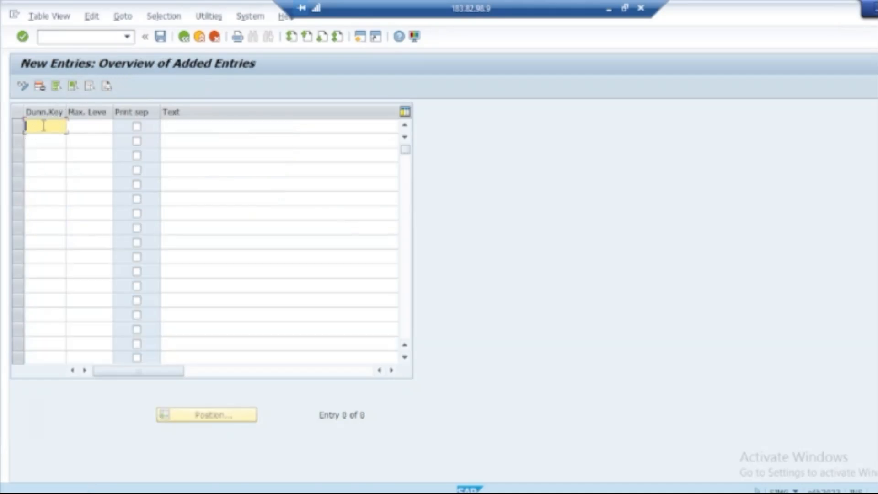
text(M)
click(85, 129)
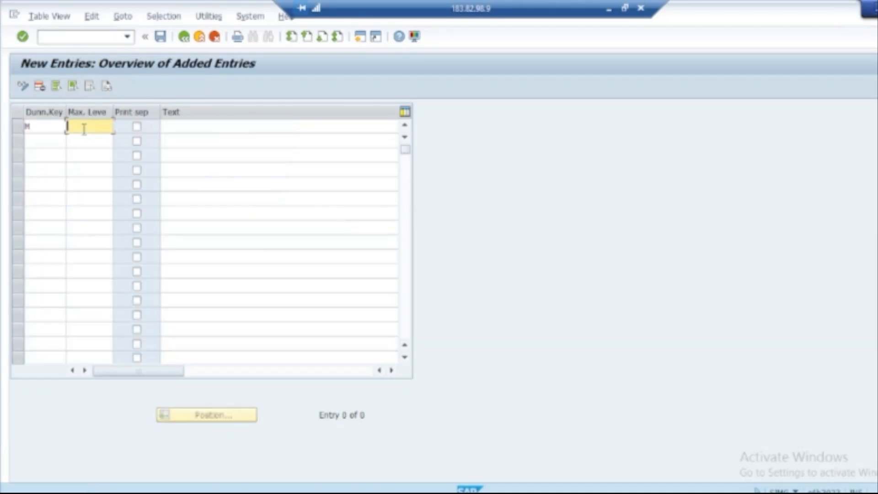
text(3)
click(136, 128)
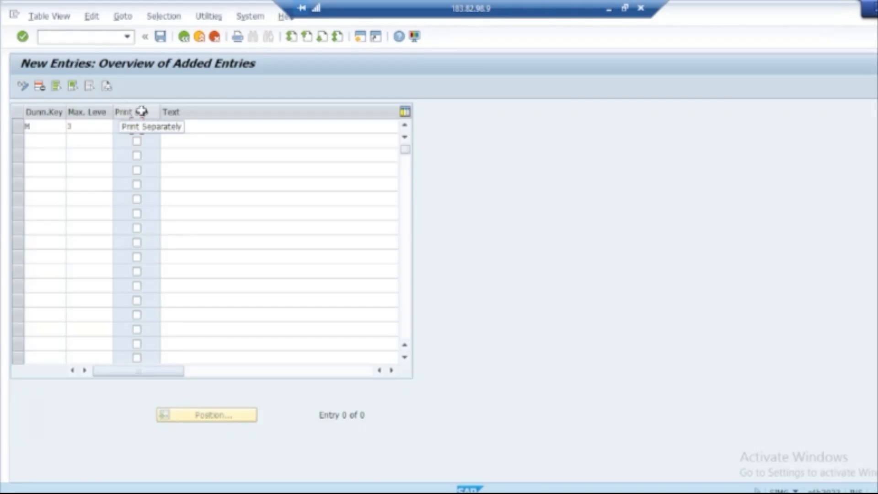
Enter the text "Maximum 3 Level Dunning-MRF." for dunning key M, save the entry and return to the IMG structure
click(197, 122)
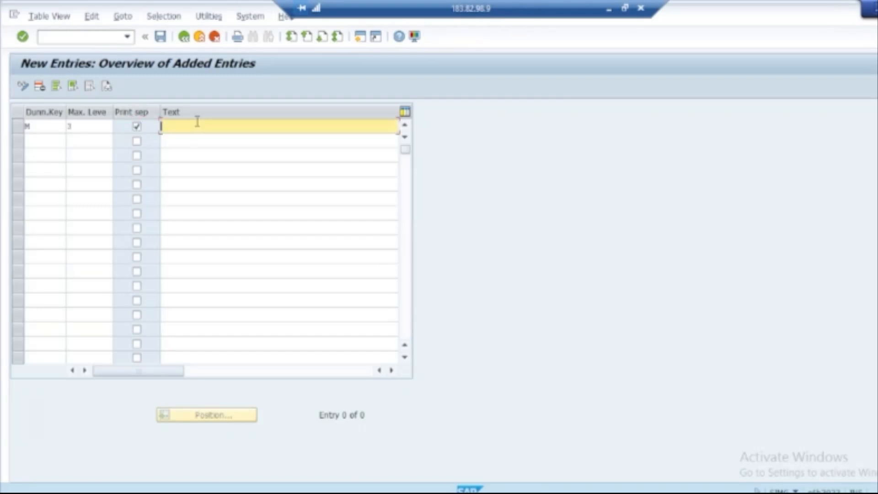
text(Max)
click(207, 141)
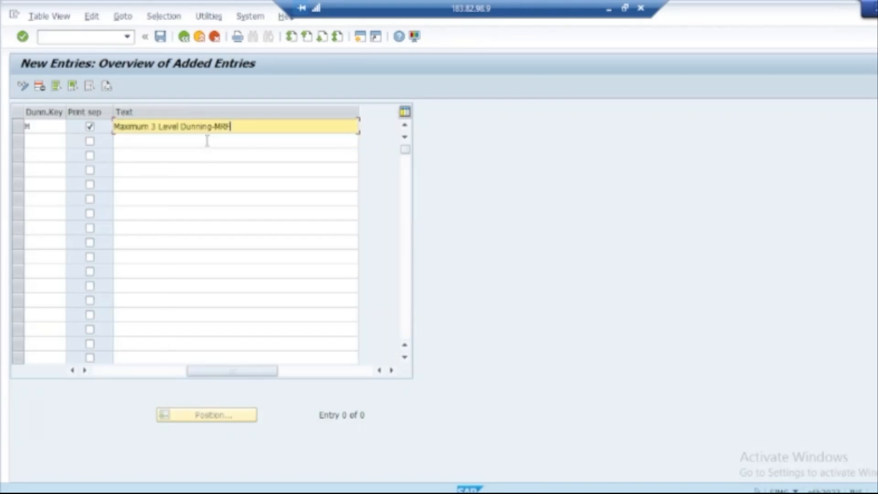
click(214, 140)
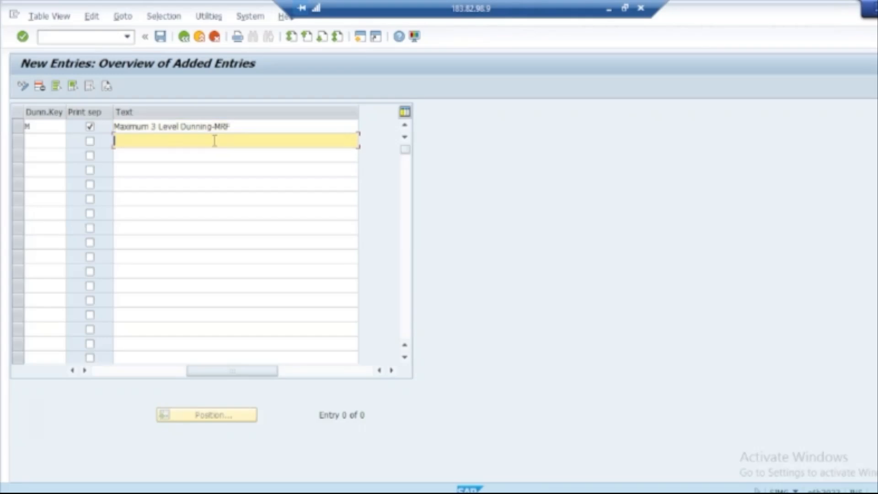
click(235, 126)
click(130, 142)
click(243, 128)
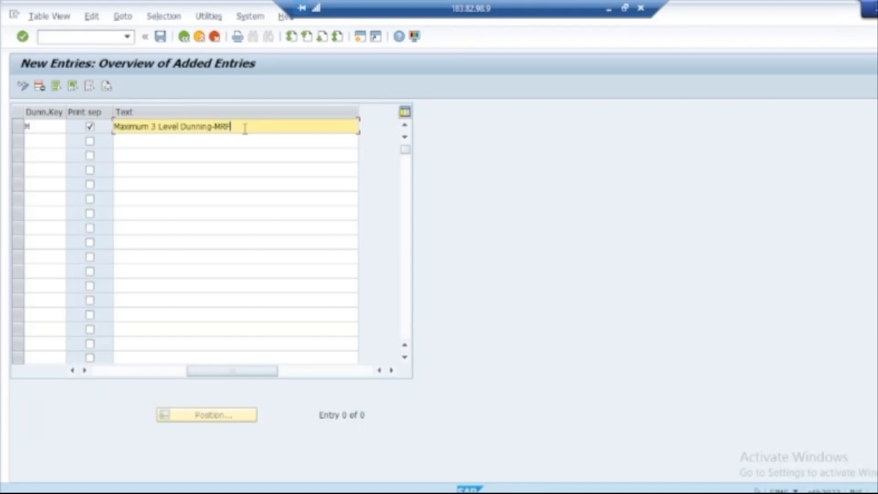
text(.)
click(160, 37)
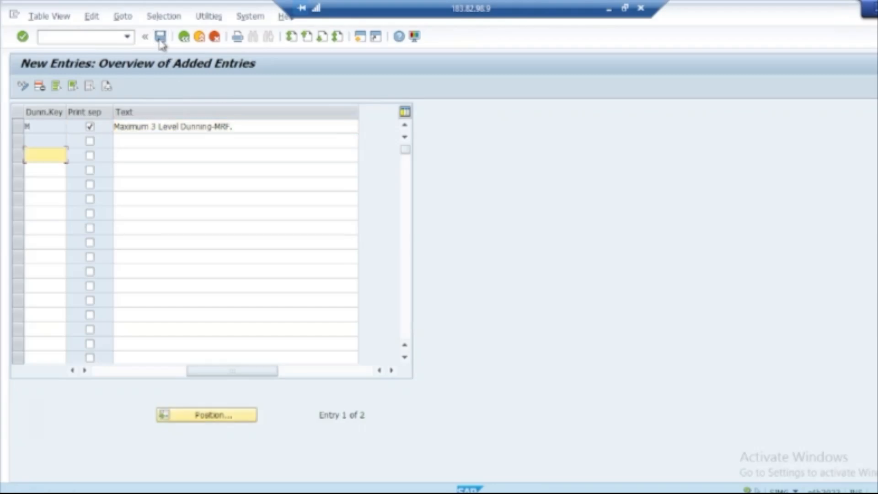
click(183, 37)
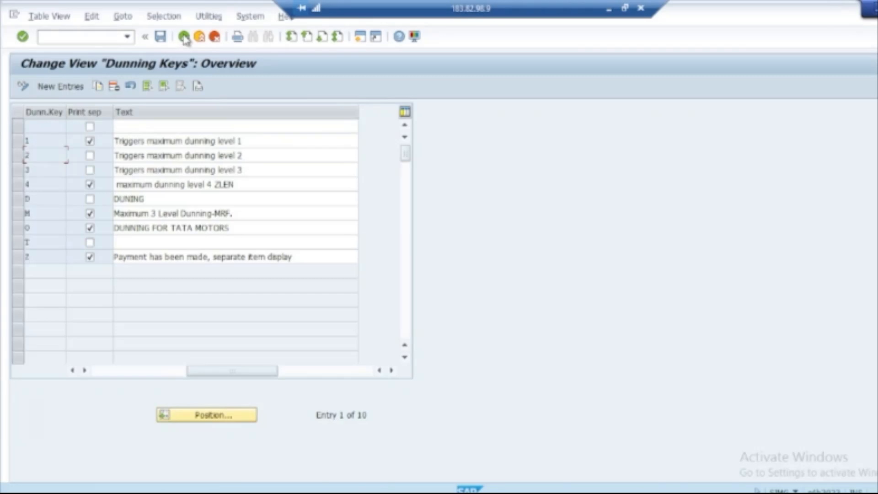
click(184, 36)
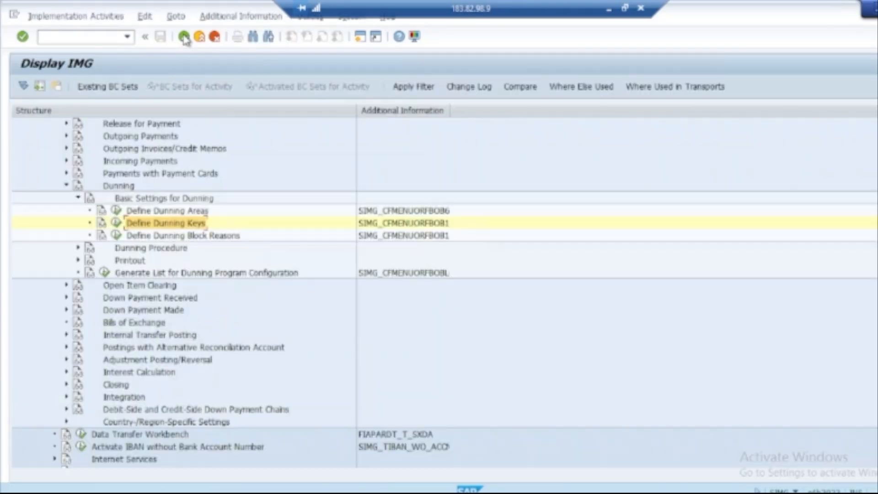
Review the existing entries in the Define Dunning Block Reasons activity and return to the IMG structure
click(162, 239)
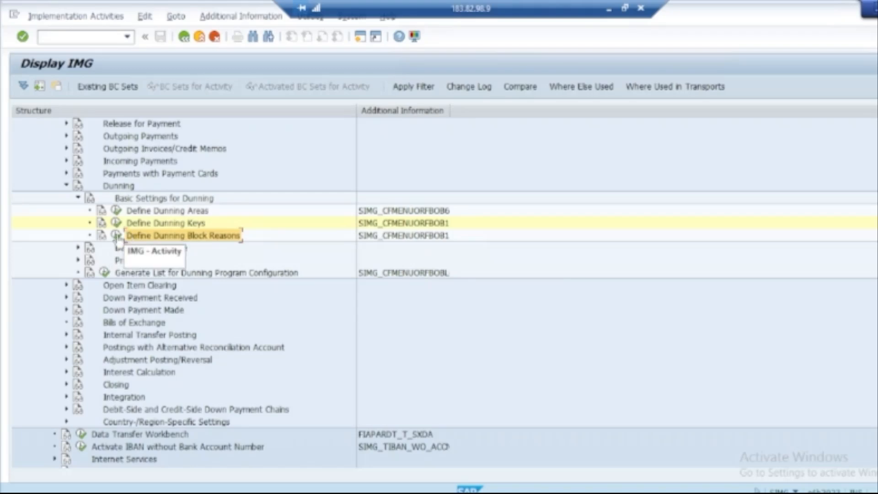
click(116, 236)
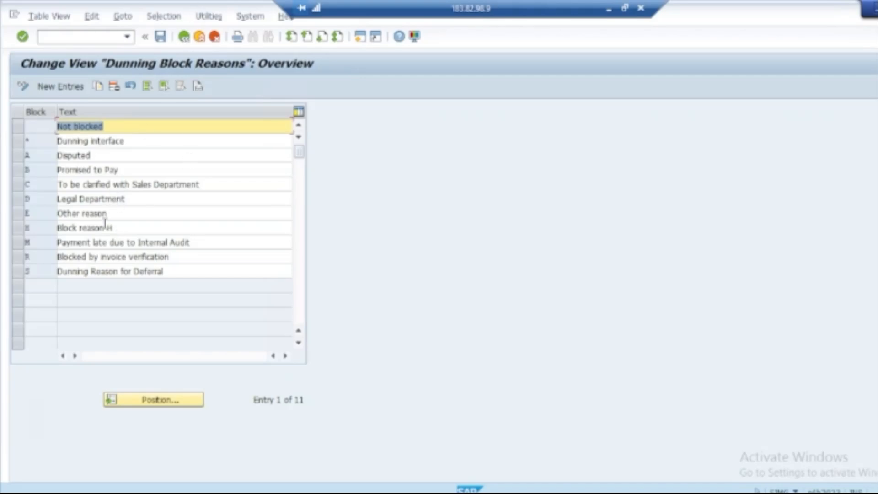
click(184, 37)
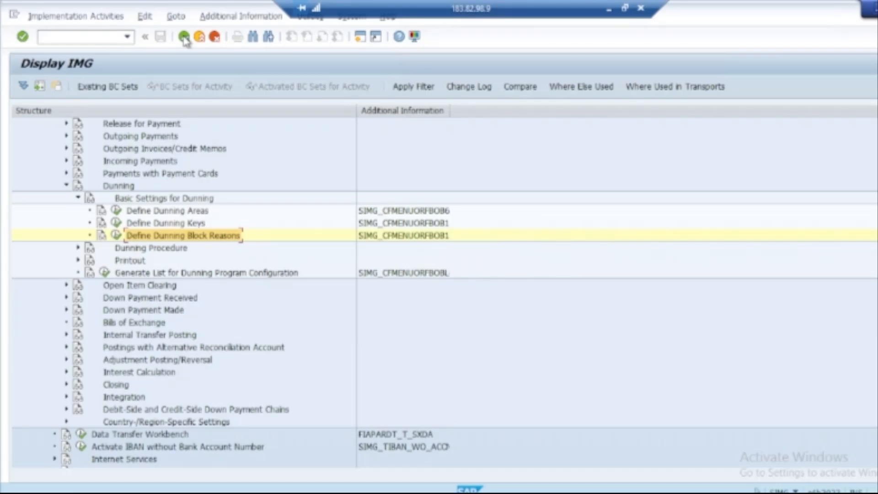
click(126, 234)
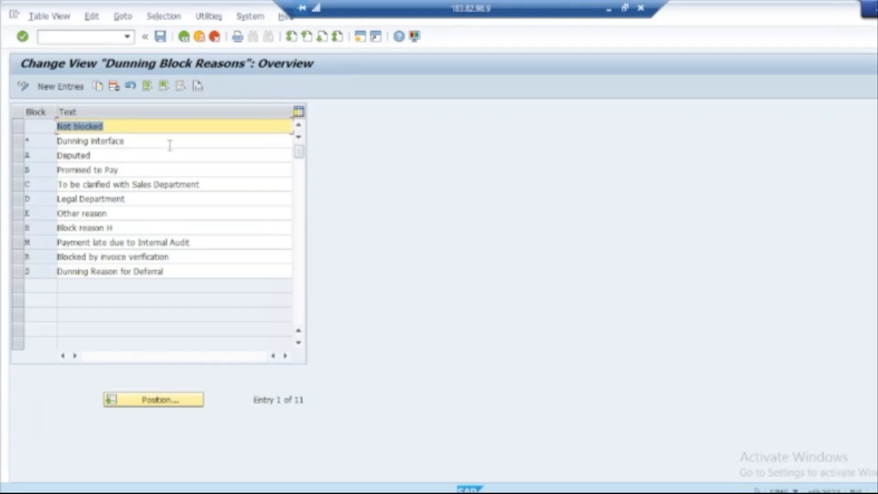
click(185, 38)
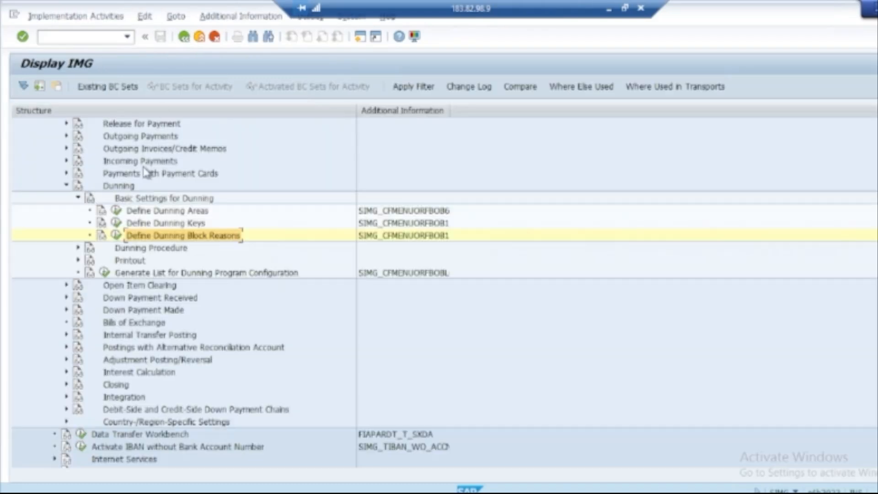
Collapse Basic Settings for Dunning, expand Dunning Procedure and open the Define Dunning Procedures activity
click(77, 198)
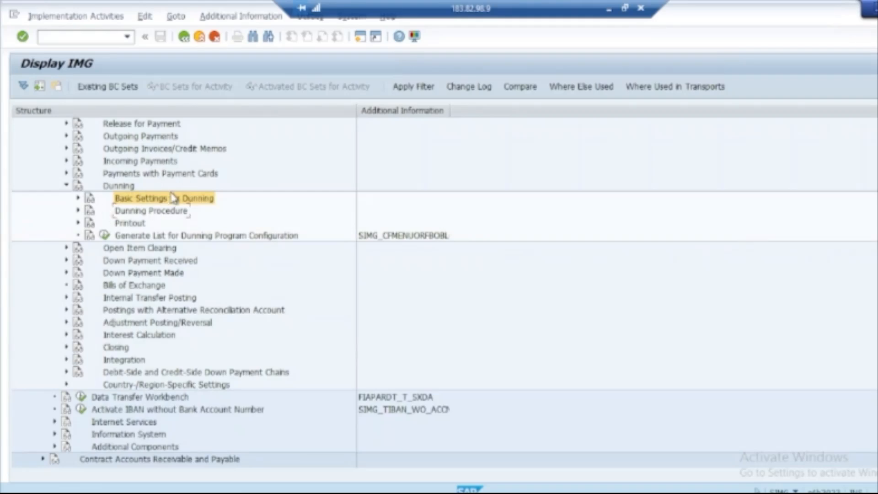
click(132, 211)
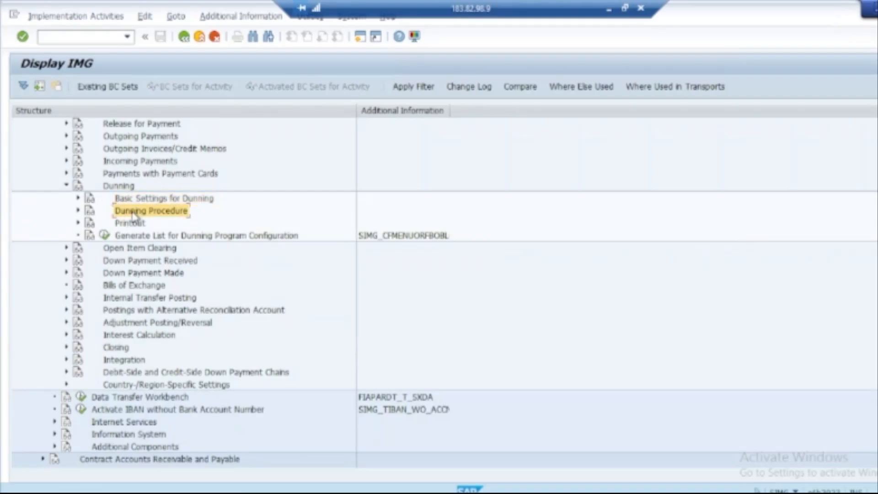
click(78, 212)
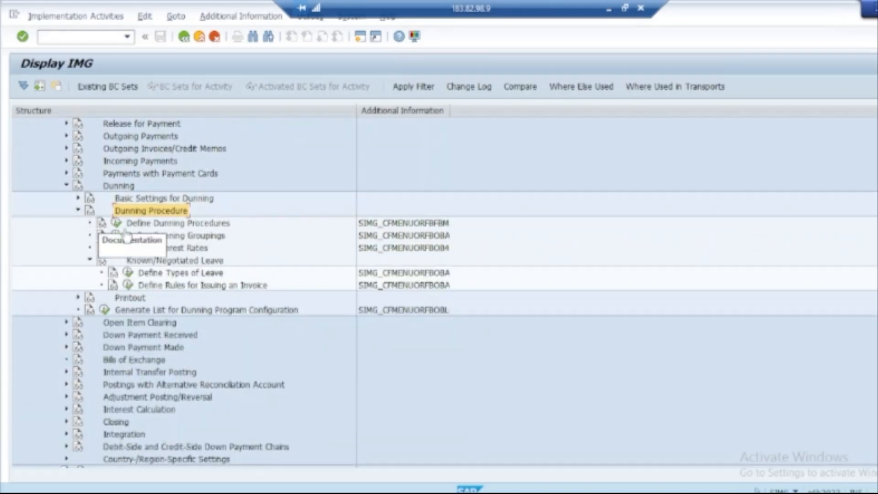
click(154, 228)
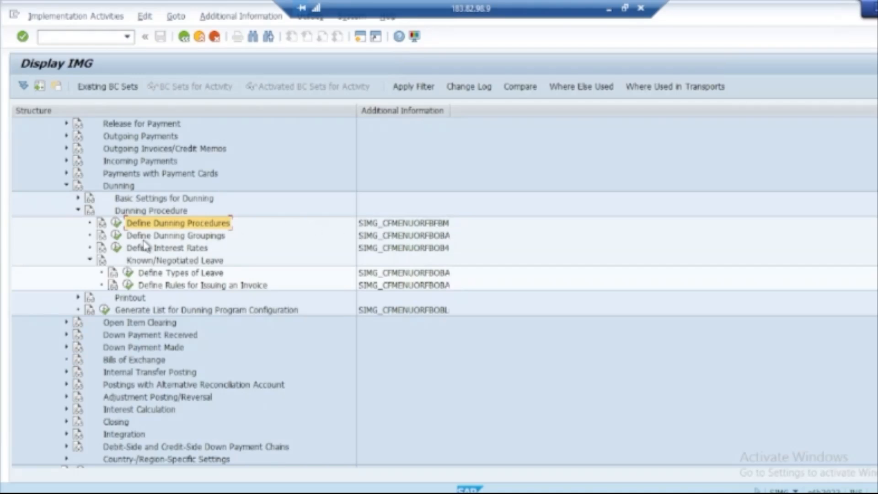
click(116, 223)
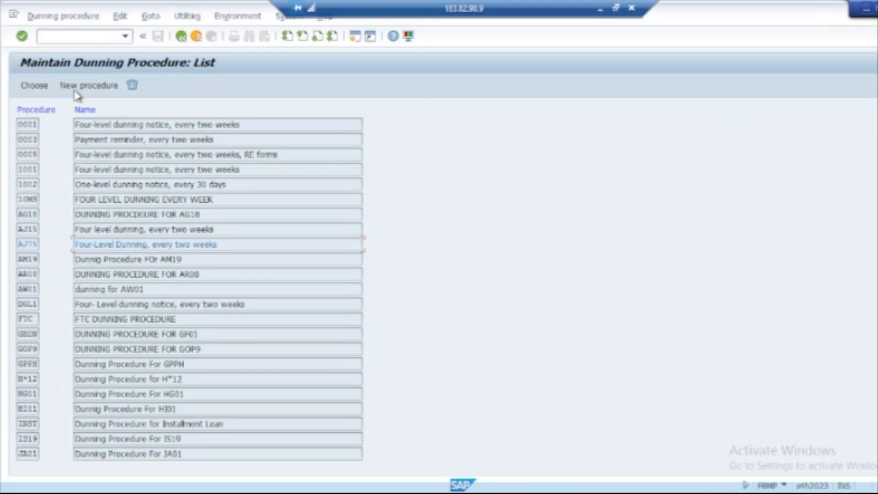
Start a new dunning procedure with the identifier MRF2
click(90, 86)
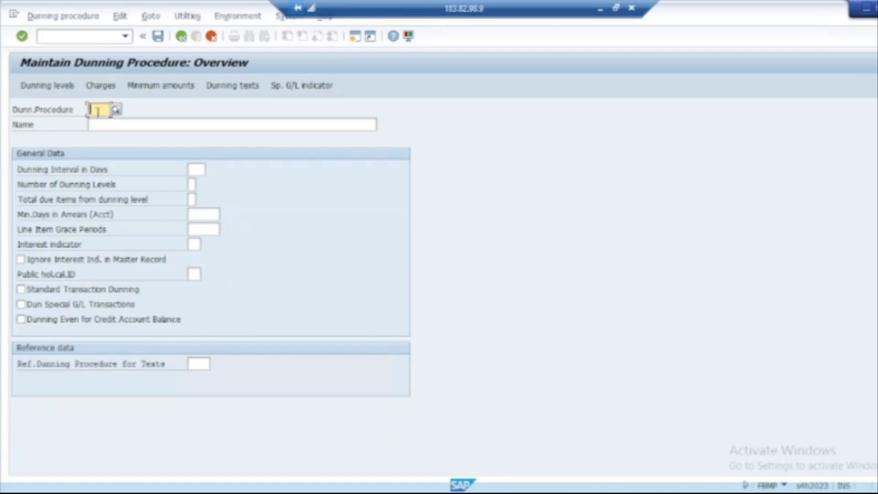
text(MRF)
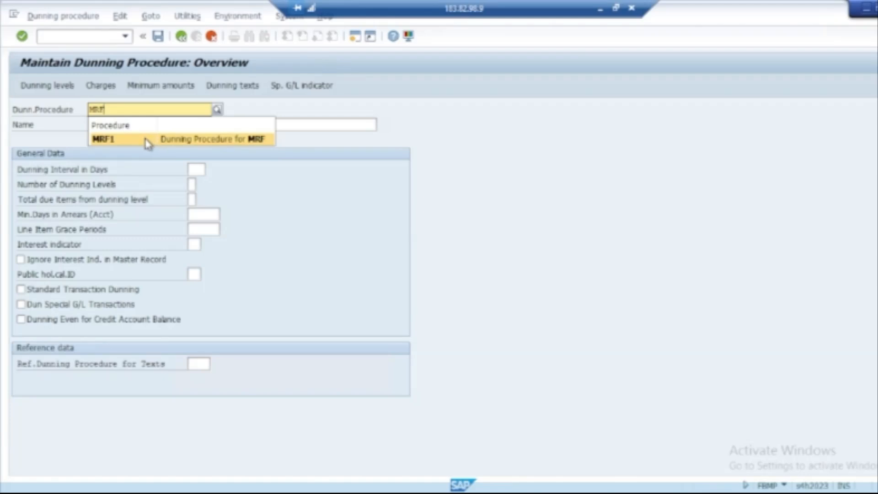
click(111, 139)
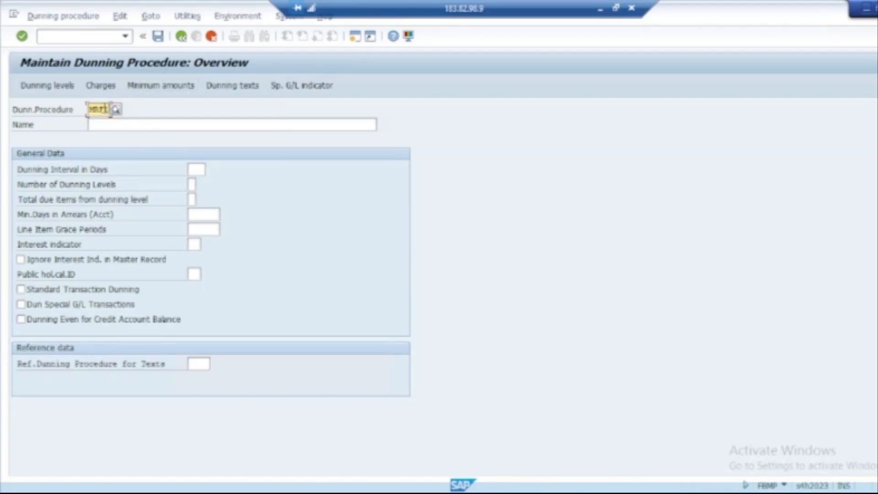
key(BackSpace)
text(2)
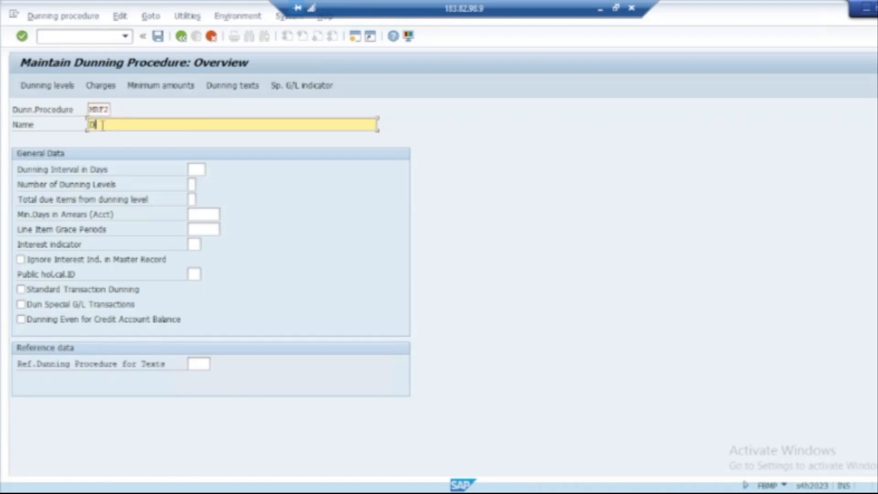
Name the procedure "Dunning Procedure for MRF Customer"
text(Dunnin)
key(BackSpace)
key(BackSpace)
text(ing)
click(115, 125)
key(BackSpace)
click(137, 124)
text(Procedure )
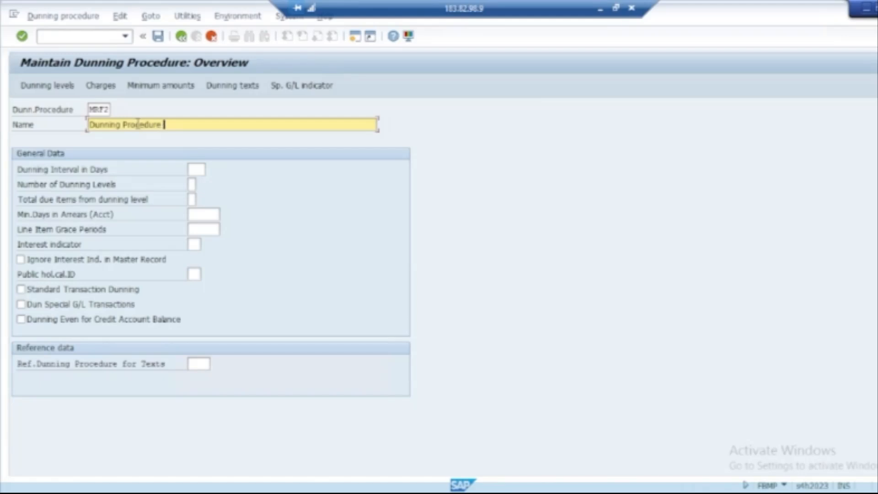
text(for MRF Custome)
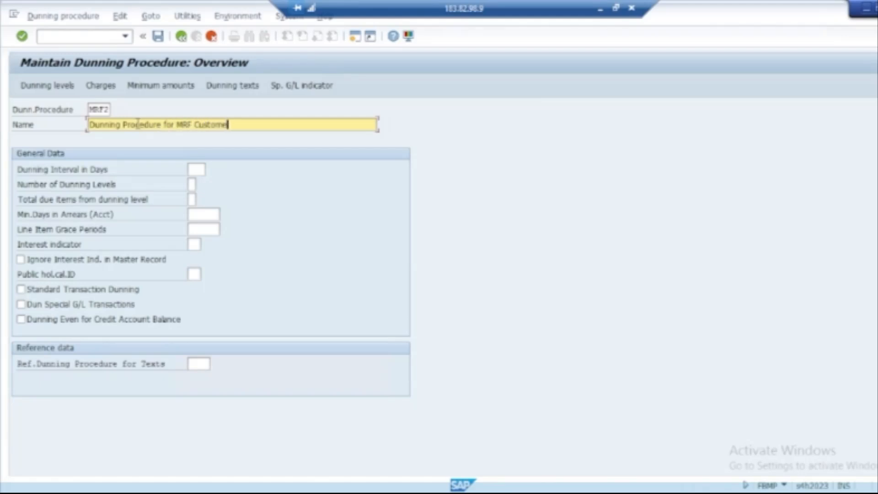
text(r)
Set the dunning interval to 14 days, the number of dunning levels to 3 and the minimum days in arrears to 4
click(200, 169)
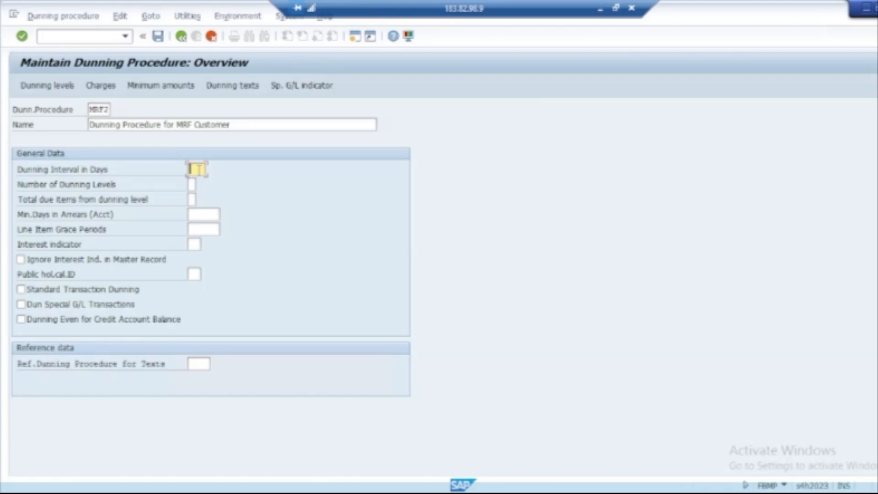
text(14)
click(193, 184)
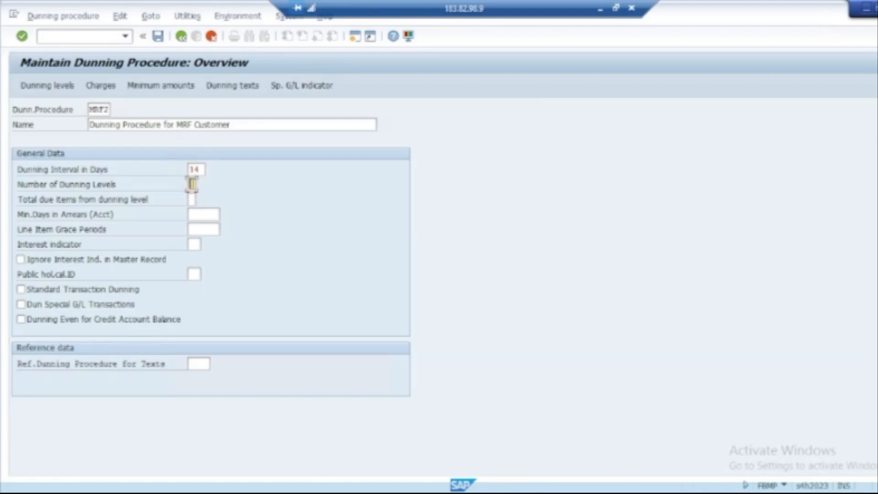
text(3)
click(193, 215)
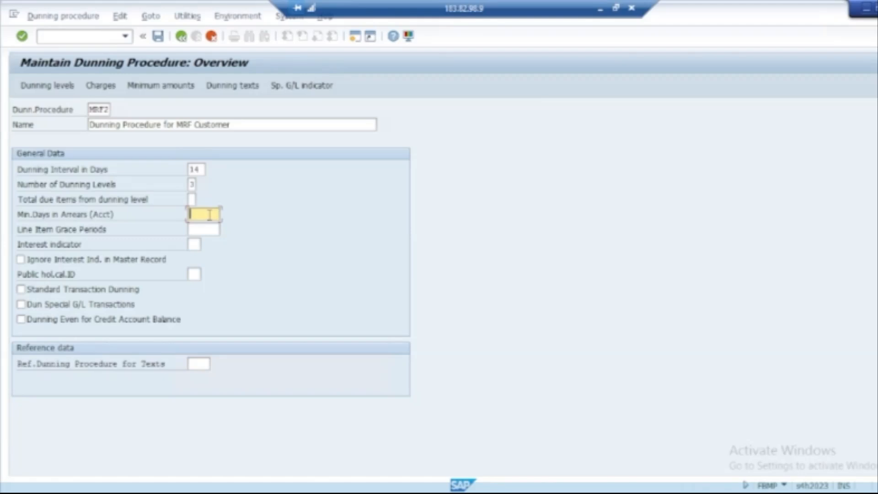
text(6)
Leave the line item grace periods blank, choose interest indicator 01 and enable Standard Transaction Dunning
click(207, 230)
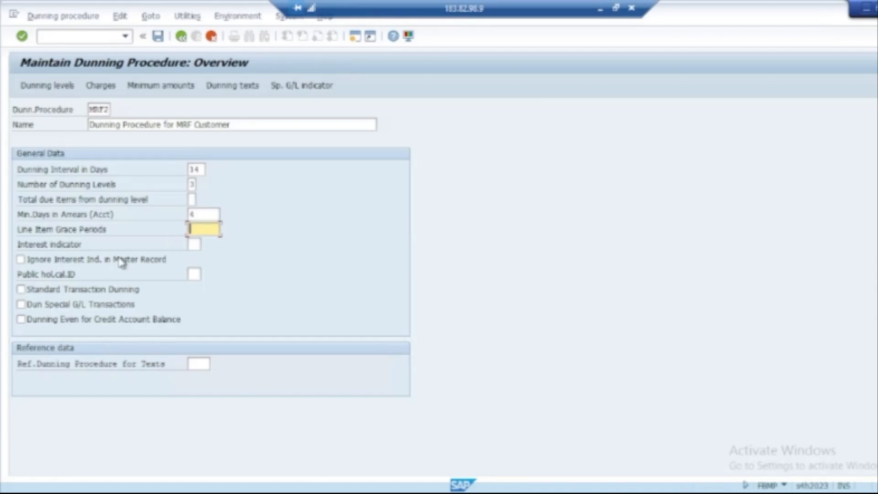
click(195, 244)
click(208, 247)
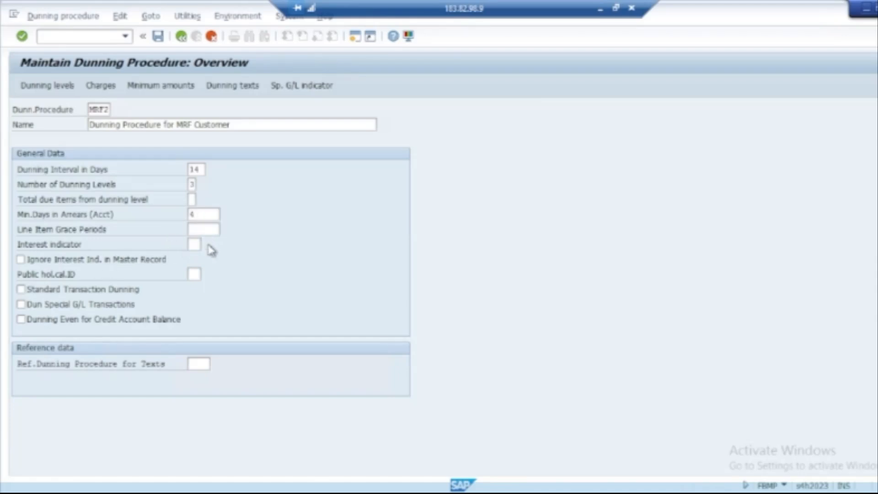
double_click(275, 88)
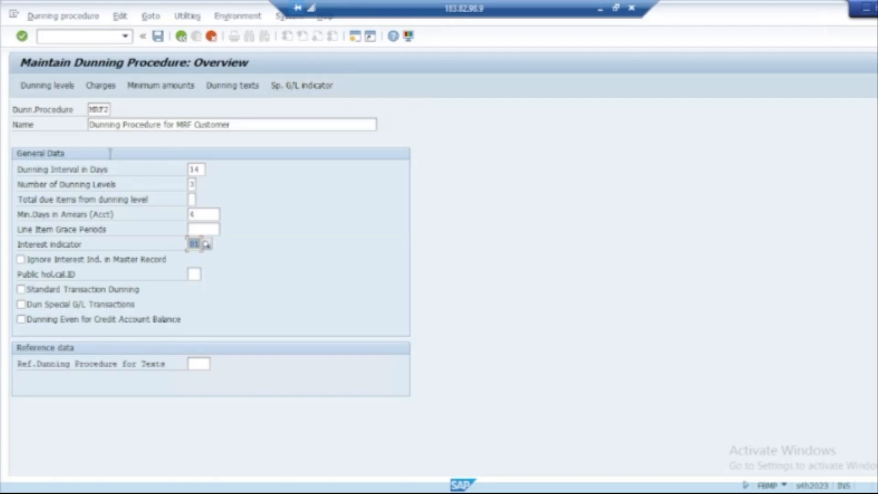
click(21, 289)
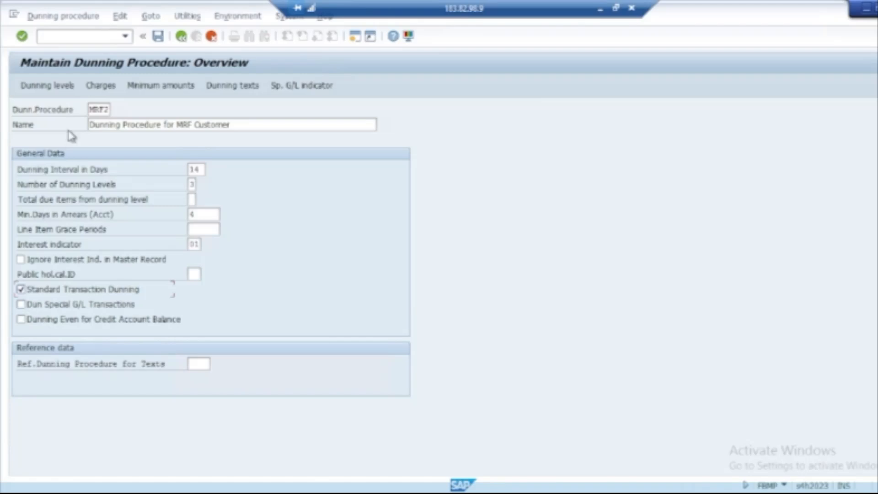
Set the days in arrears to 1, 15 and 30 for dunning levels 1, 2 and 3
click(53, 89)
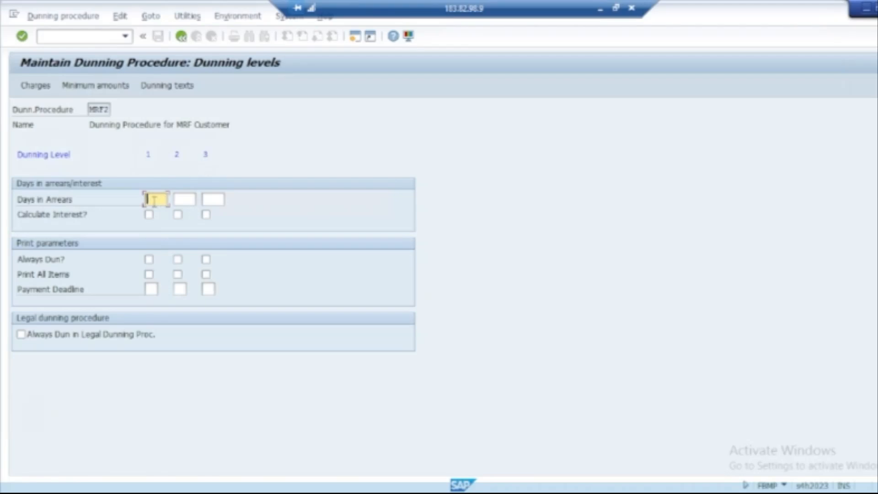
text(1)
click(185, 200)
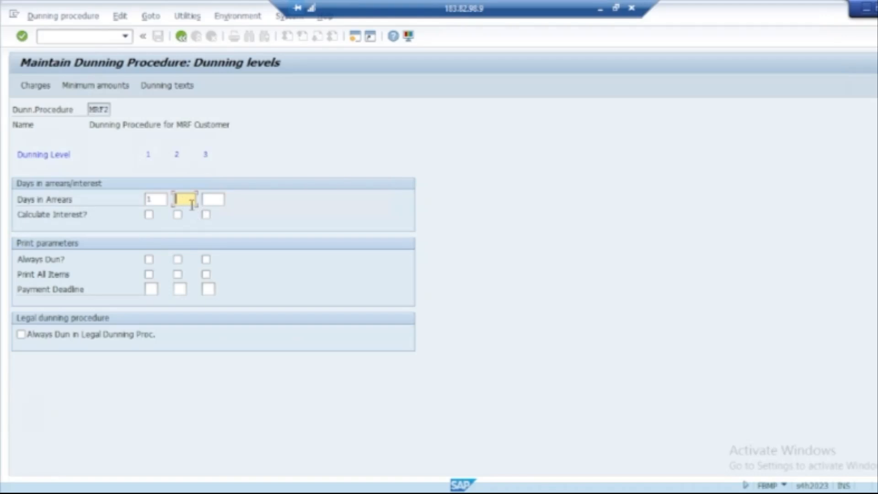
text(14)
key(BackSpace)
text(5)
click(213, 200)
text(30)
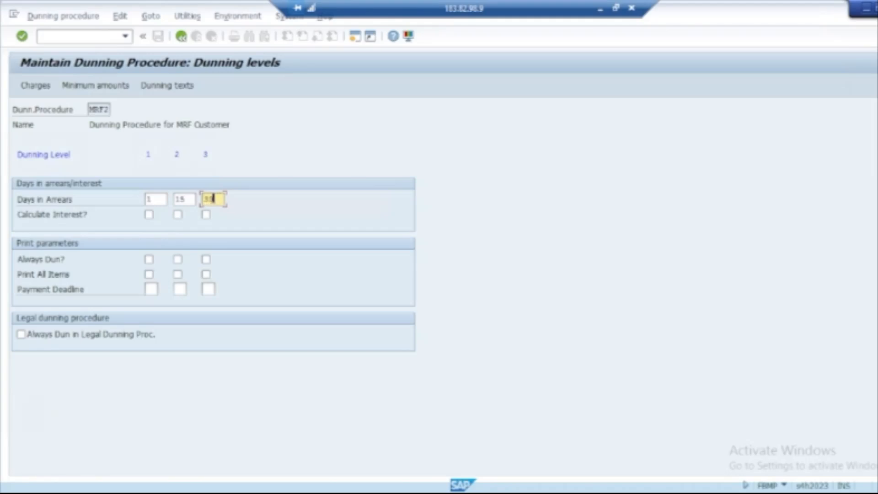
Enable interest calculation for dunning levels 2 and 3
drag(192, 199, 137, 199)
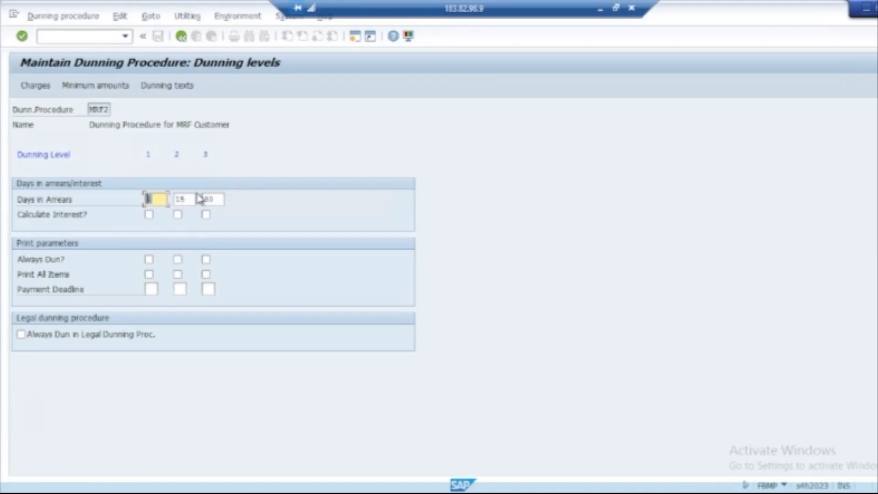
click(181, 217)
click(206, 217)
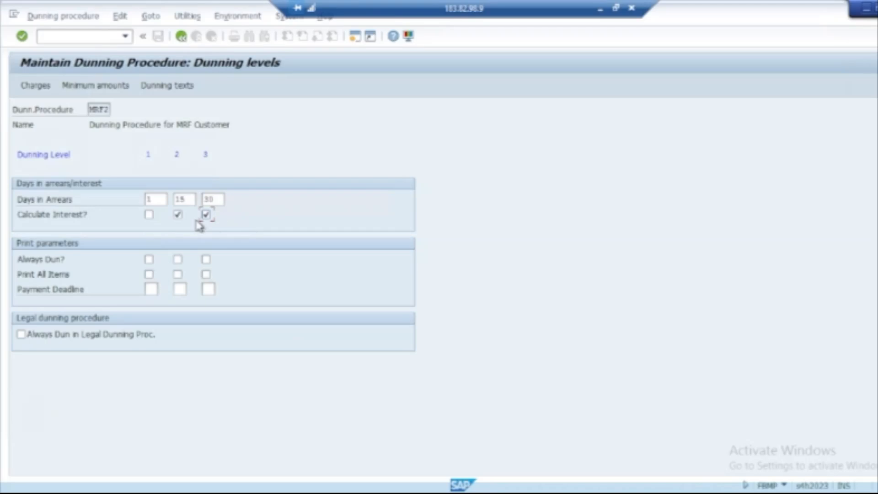
Enable Always Dun for level 3 and Print All Items for dunning levels 2 and 3
click(205, 259)
click(178, 274)
click(206, 274)
Set the payment deadline to 10 days for dunning level 2 and 5 days for level 3
click(179, 289)
click(207, 289)
click(179, 289)
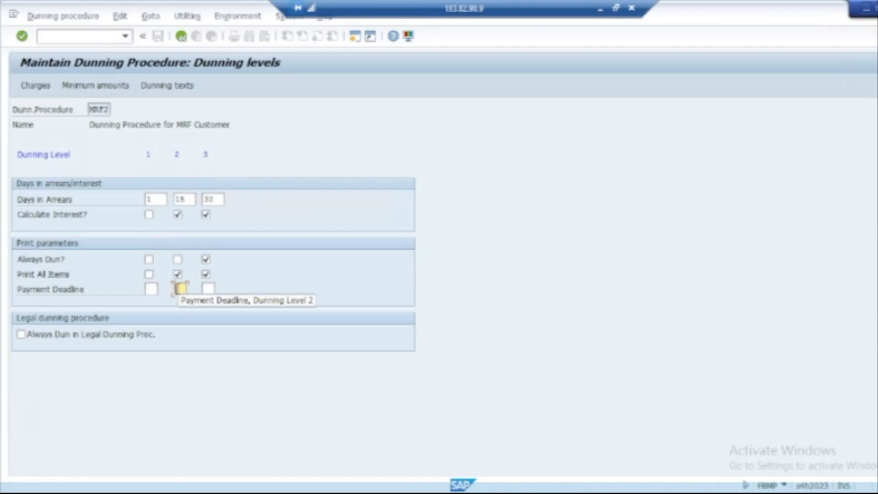
text(10)
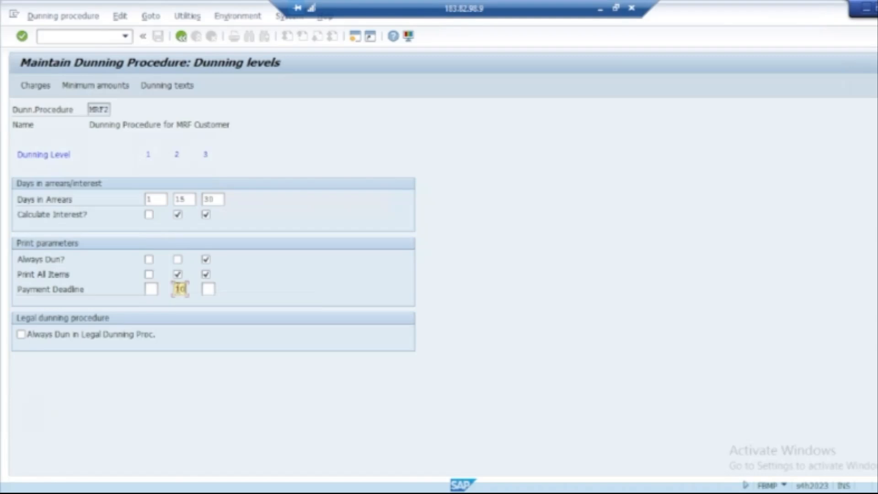
click(208, 289)
text(5)
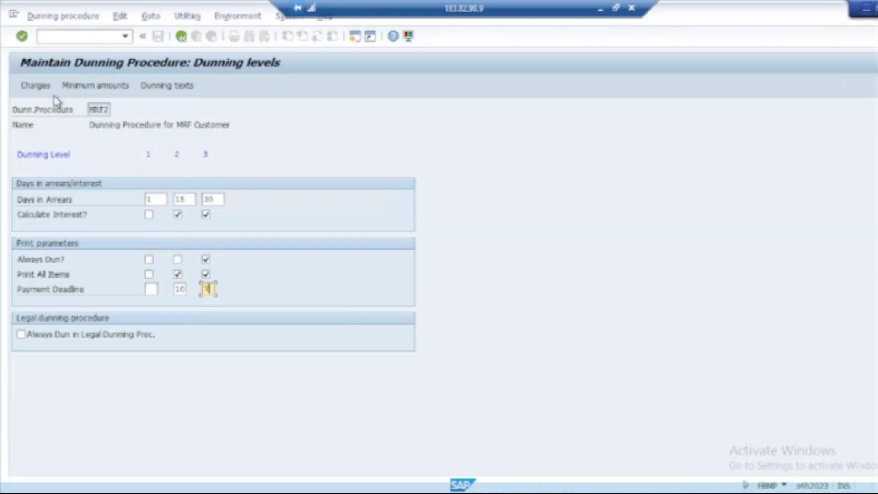
Open the procedure's dunning charges for the currency INR
click(36, 87)
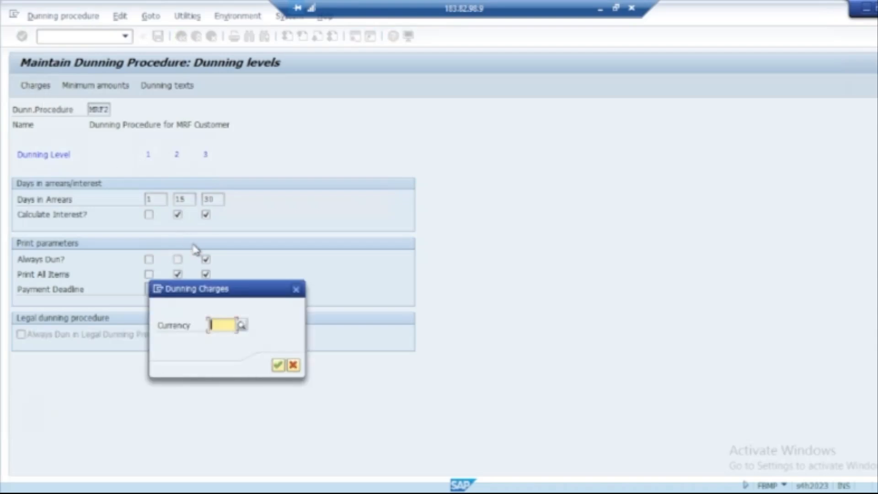
text(INR)
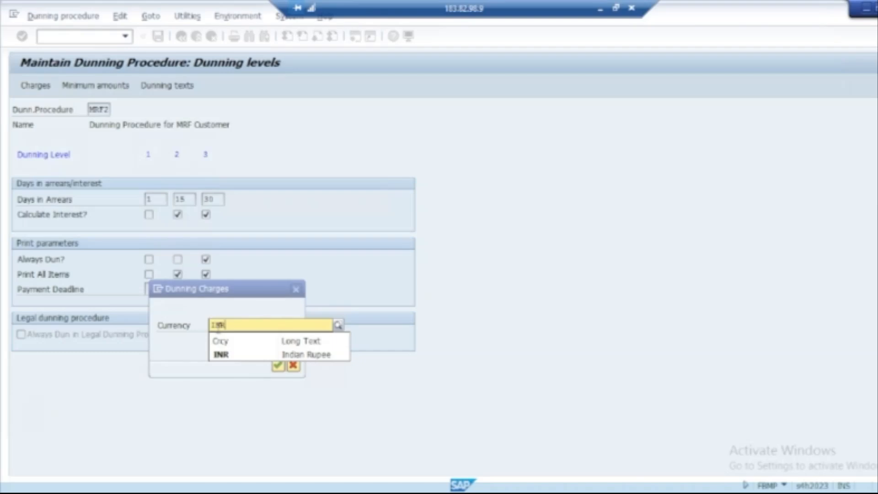
click(223, 356)
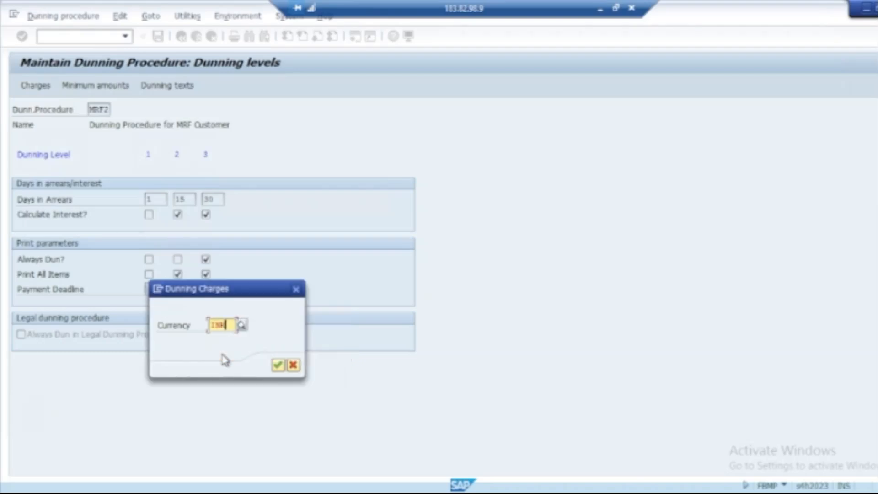
key(Return)
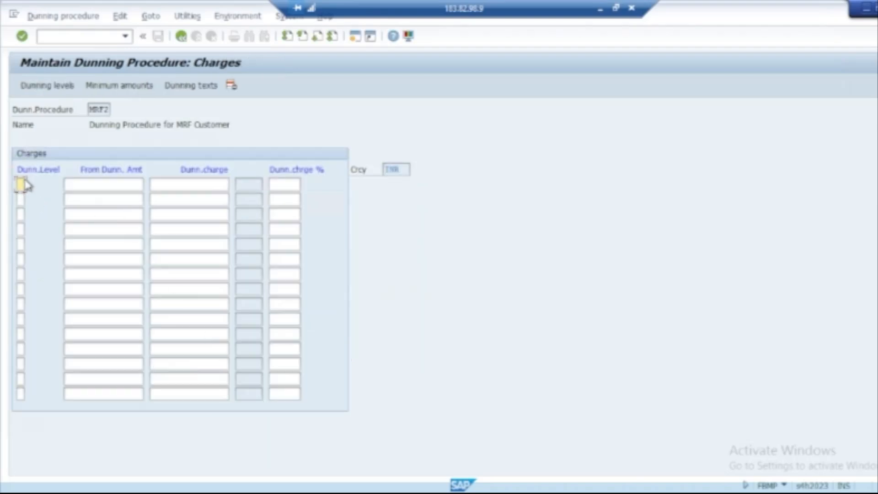
Enter dunning levels 1, 2 and 3 in the first three rows of the charges table
text(1)
click(21, 200)
text(2)
click(21, 214)
text(3)
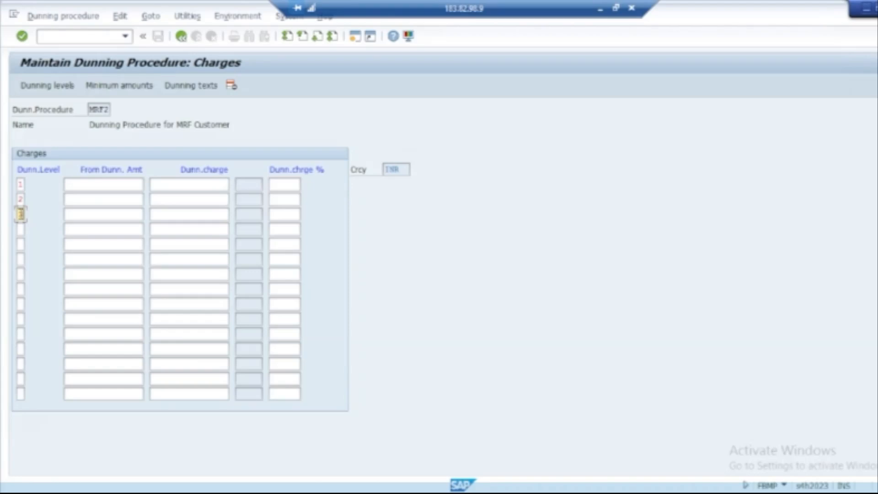
Leave the fixed charge amounts blank and set the dunning charge percentage to 1 for all three levels
click(132, 185)
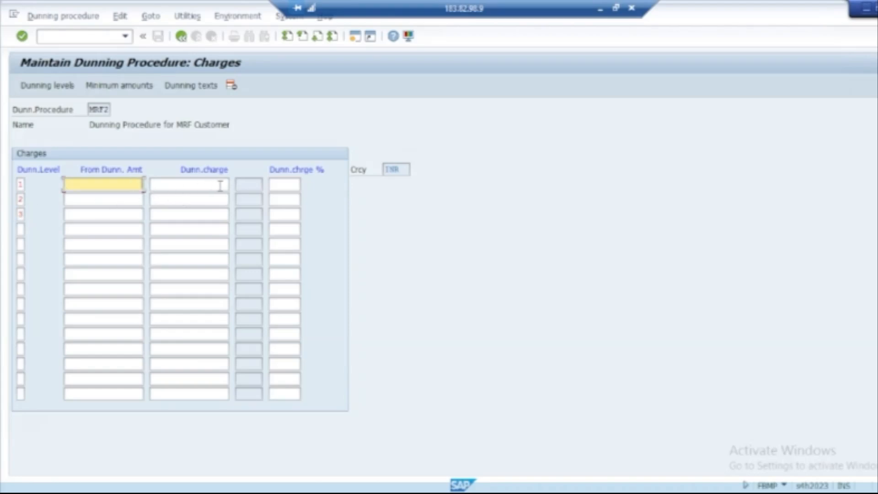
click(220, 185)
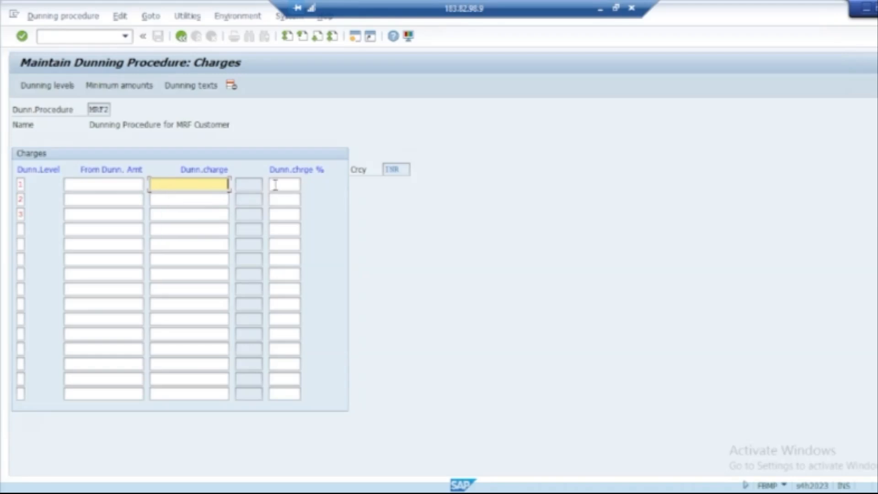
click(291, 185)
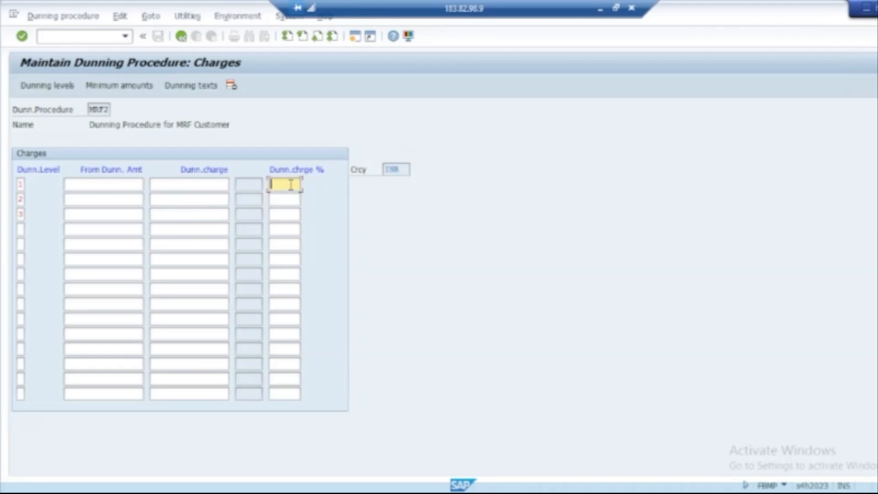
text(1)
click(282, 200)
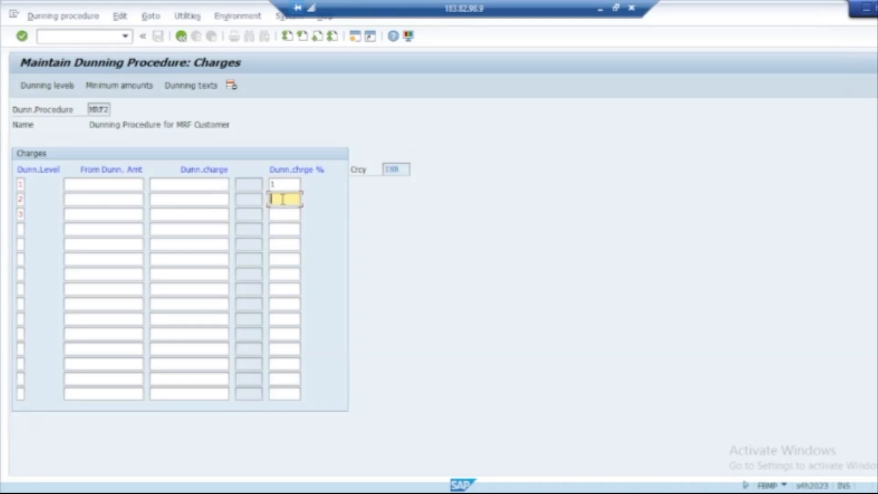
text(1)
click(282, 214)
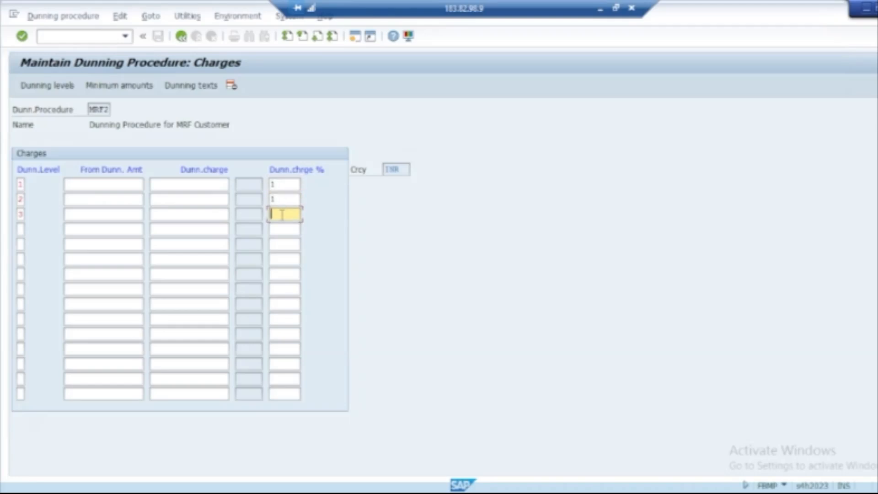
text(1)
click(130, 185)
click(130, 199)
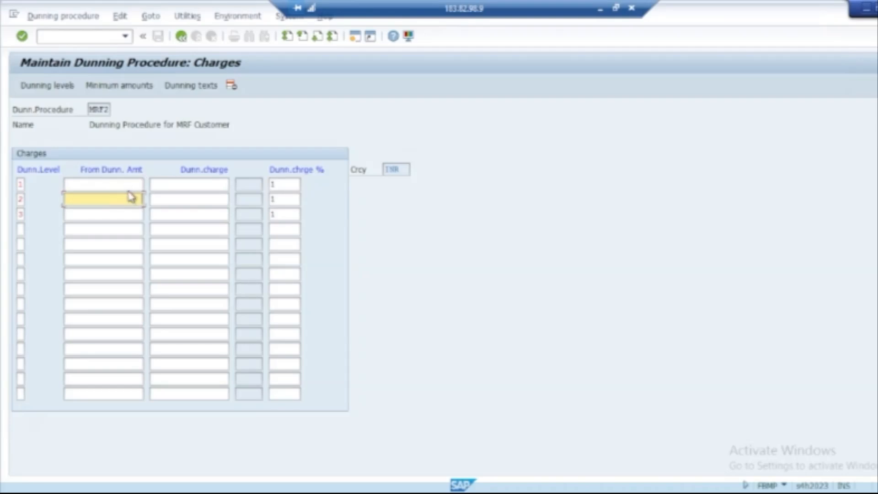
click(130, 188)
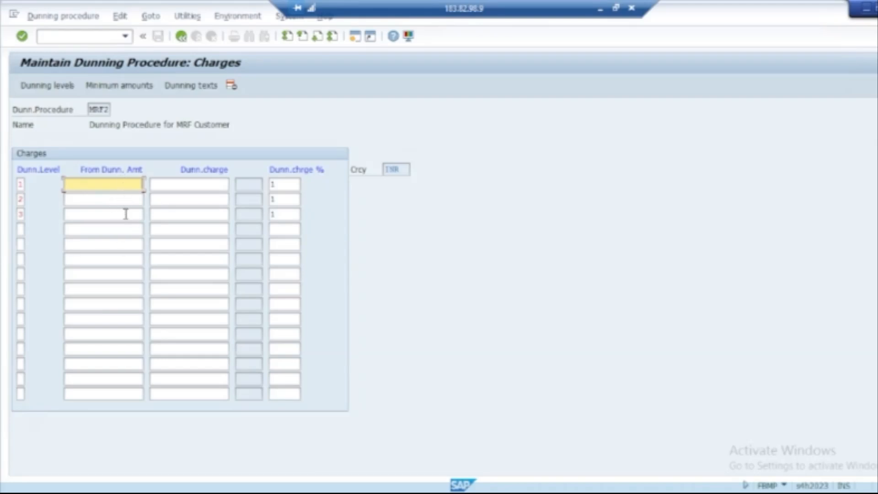
click(128, 201)
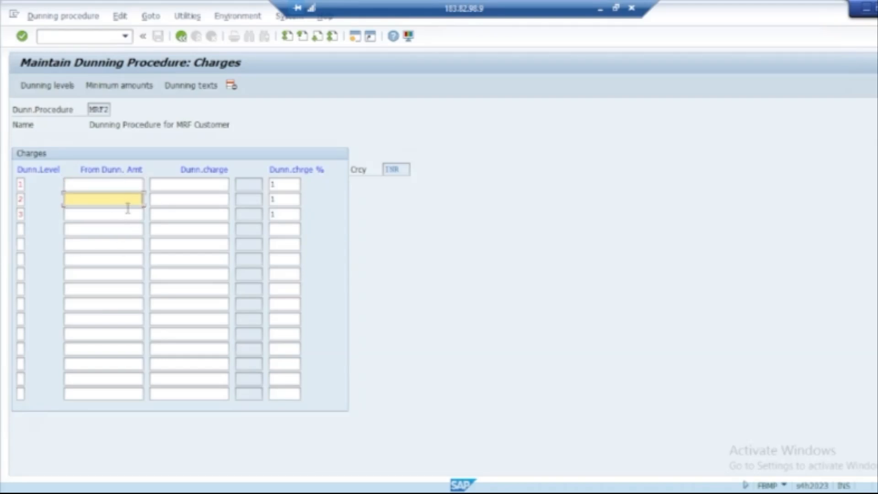
key(Down)
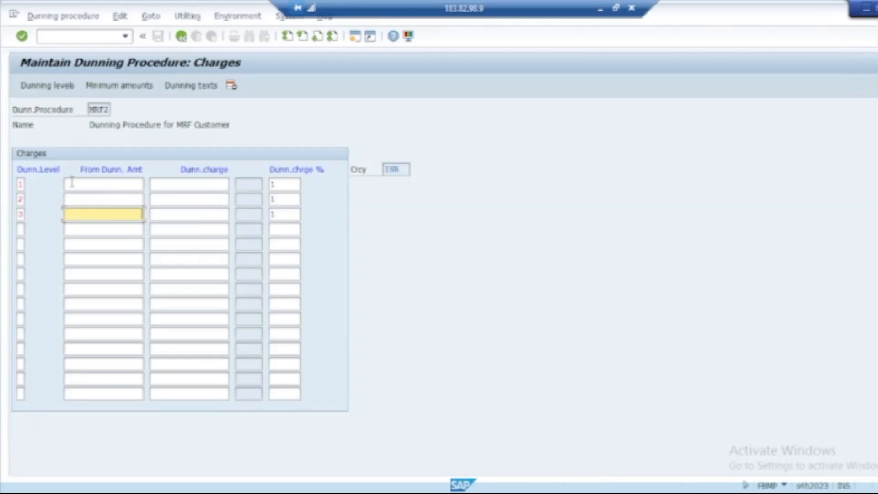
Open the minimum amounts for the currency INR and enter dunning levels 1, 2 and 3 in the first three rows
click(127, 87)
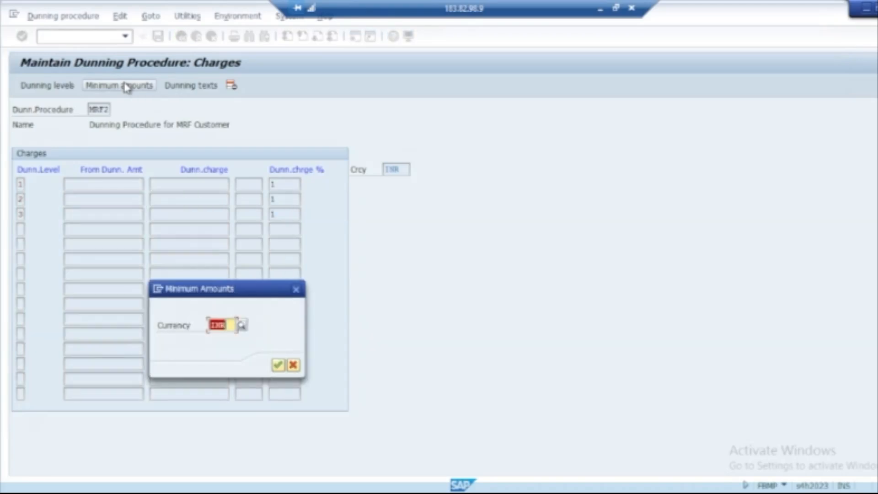
key(Return)
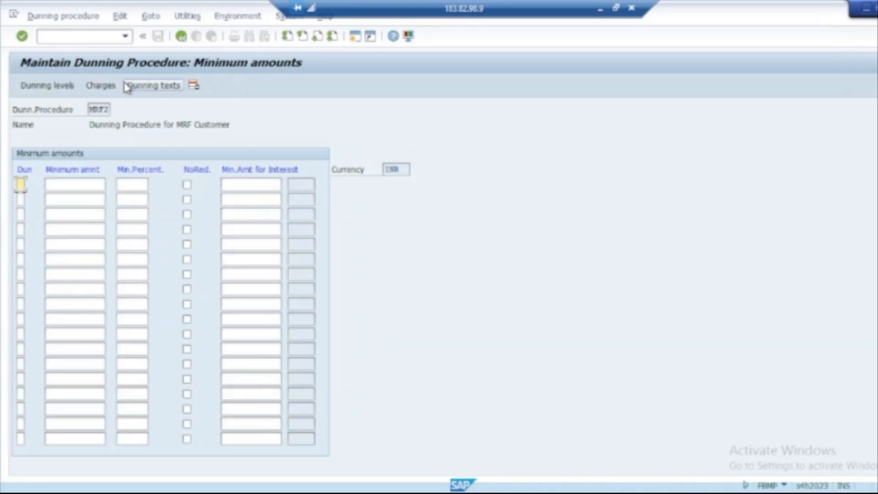
text(1)
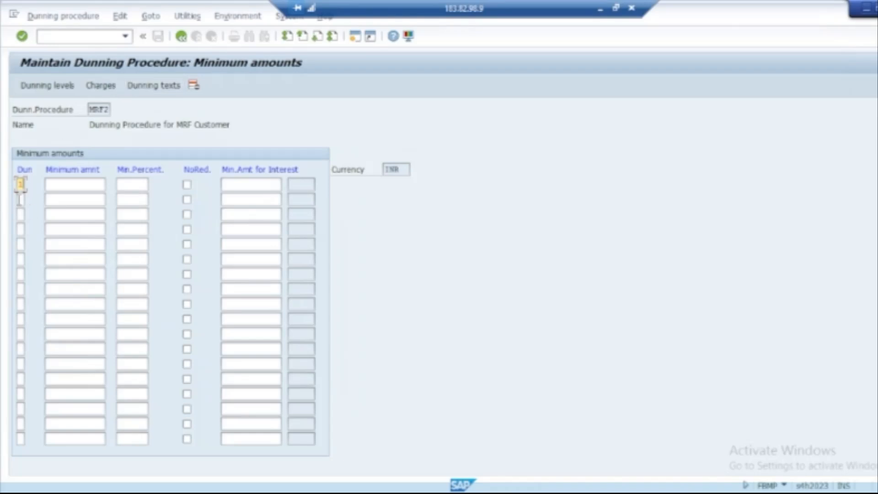
click(20, 198)
text(2)
click(21, 213)
text(3)
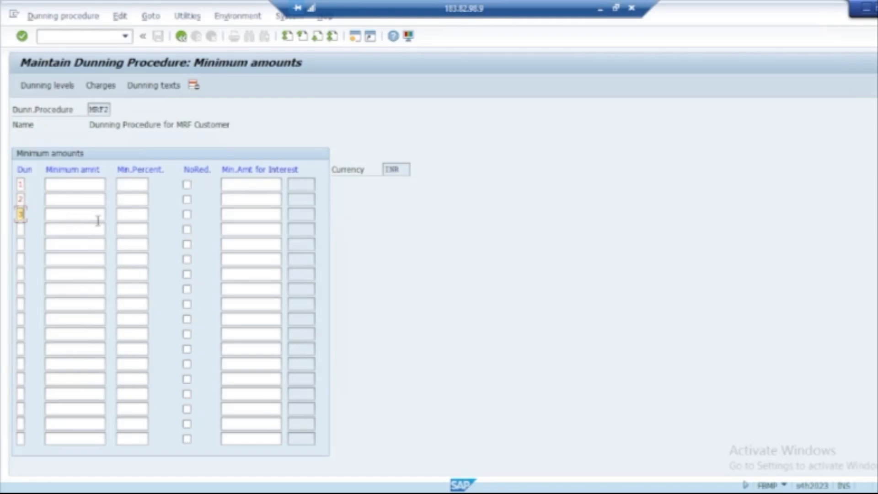
Set the minimum amount to 1 for each of the three dunning levels
click(98, 185)
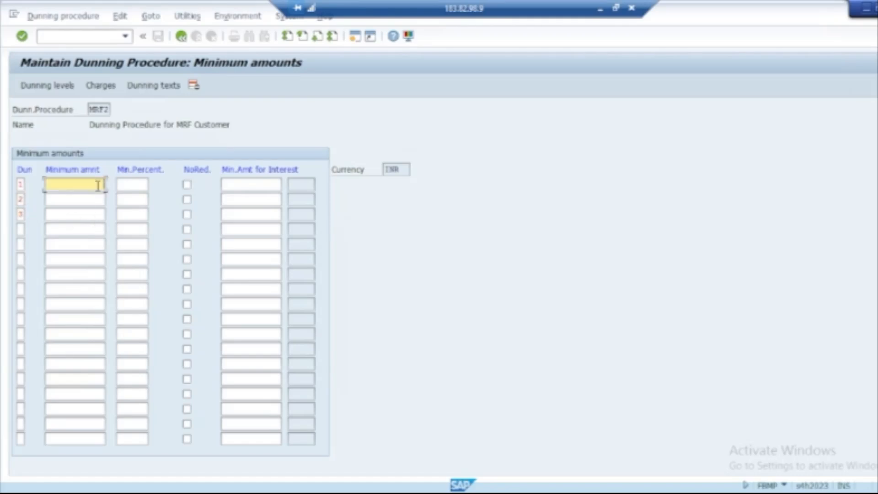
text(1)
click(102, 200)
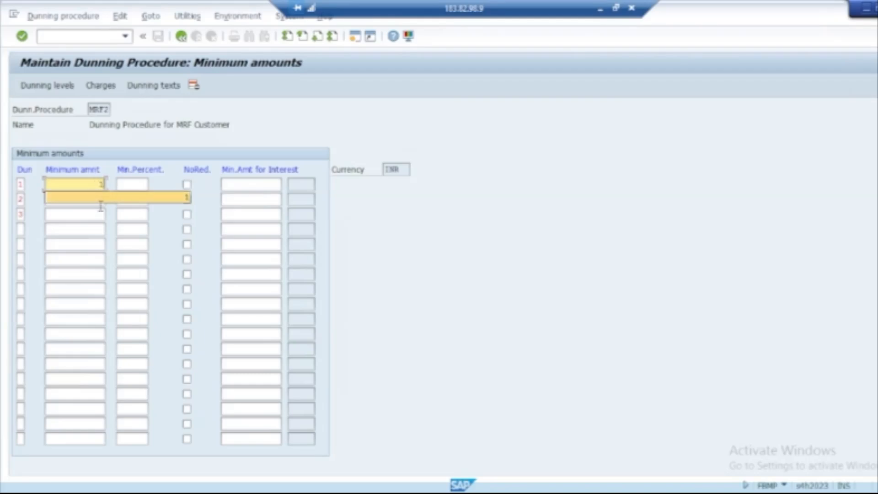
text(1)
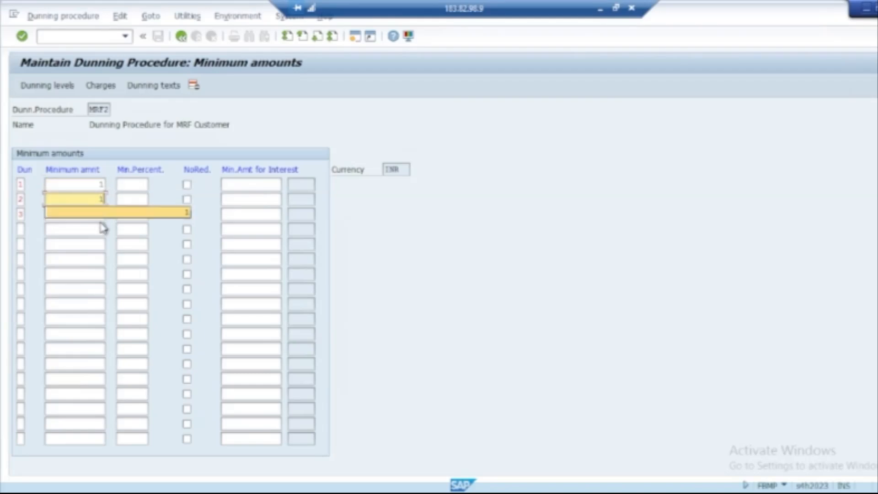
click(101, 213)
text(1)
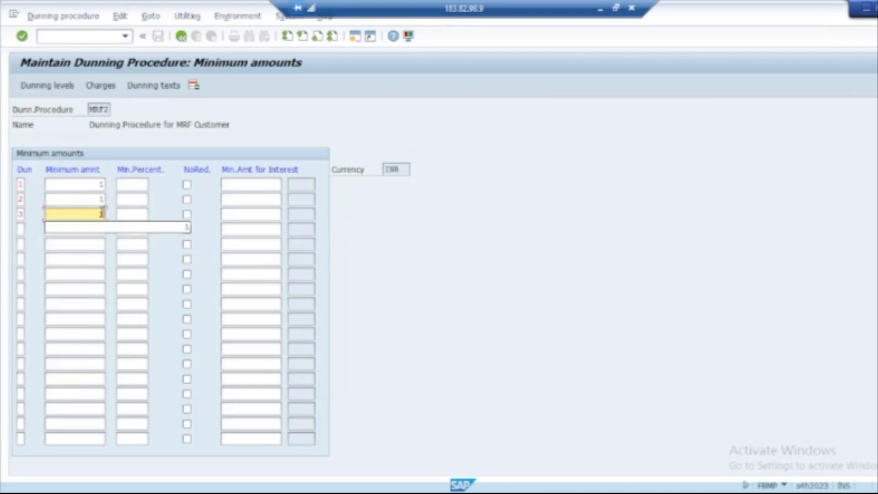
click(84, 184)
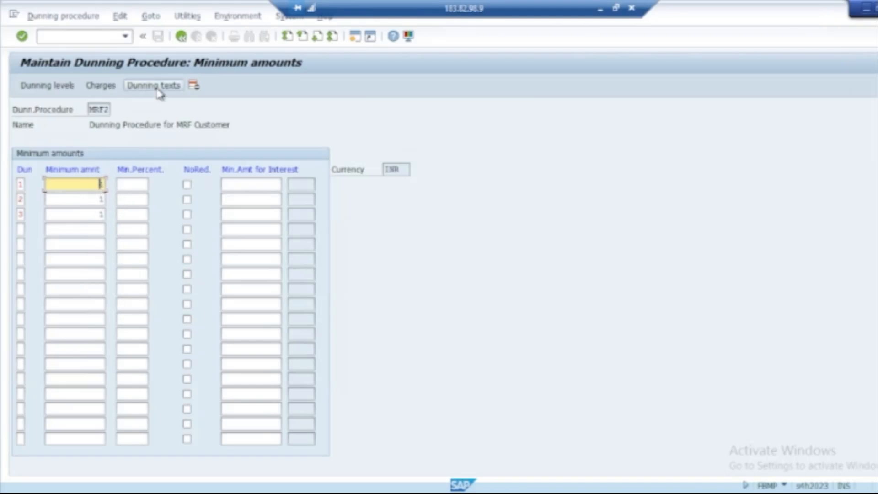
drag(92, 188, 110, 190)
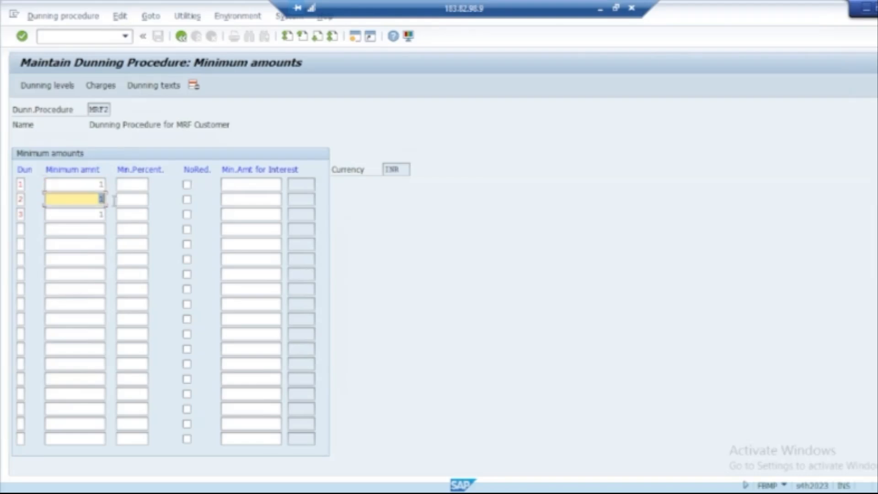
double_click(101, 215)
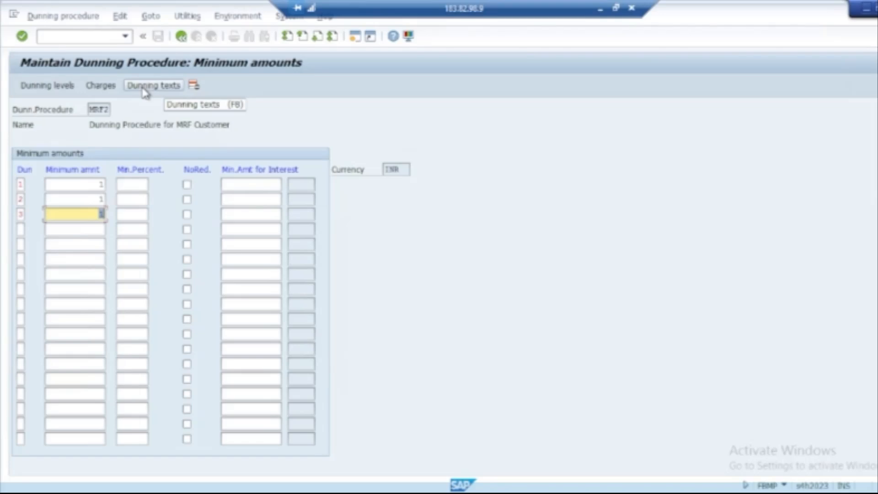
Open the dunning texts for company code 3070 and account type Customer, and enter dunning levels 1, 2 and 3 in the first three rows
click(145, 91)
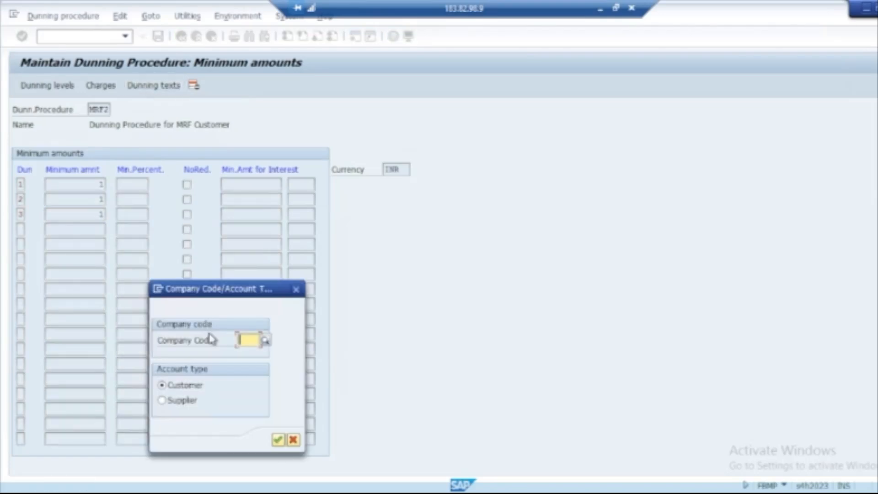
text(3070)
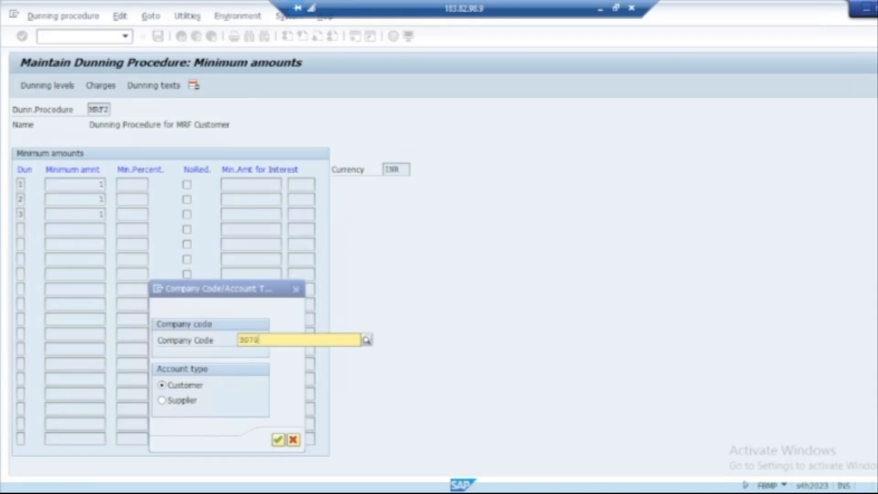
key(Return)
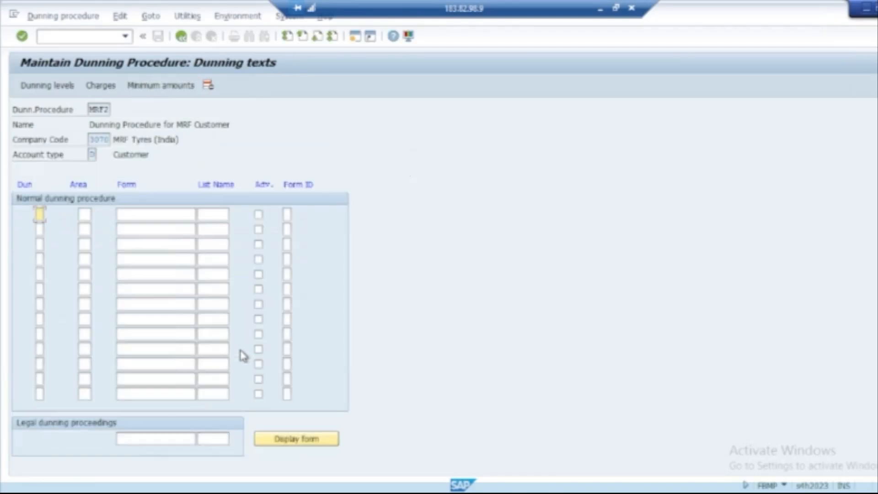
text(1)
click(41, 228)
text(2)
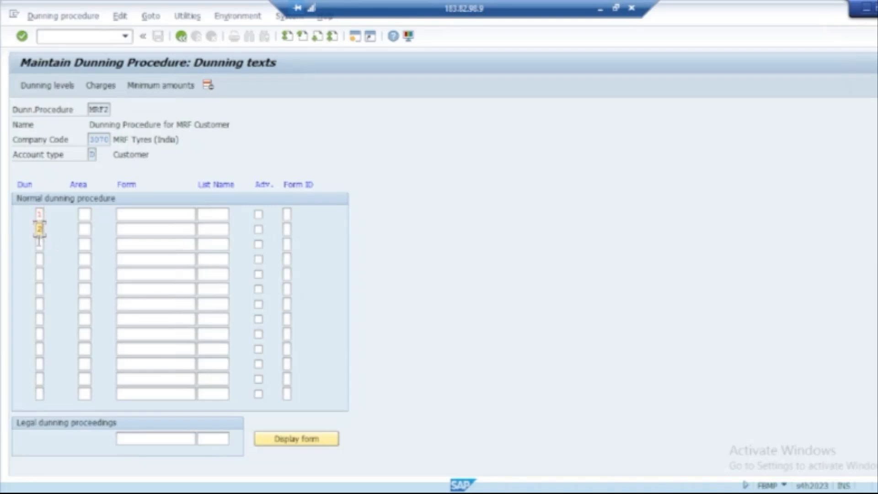
click(39, 243)
text(3)
drag(40, 212, 52, 217)
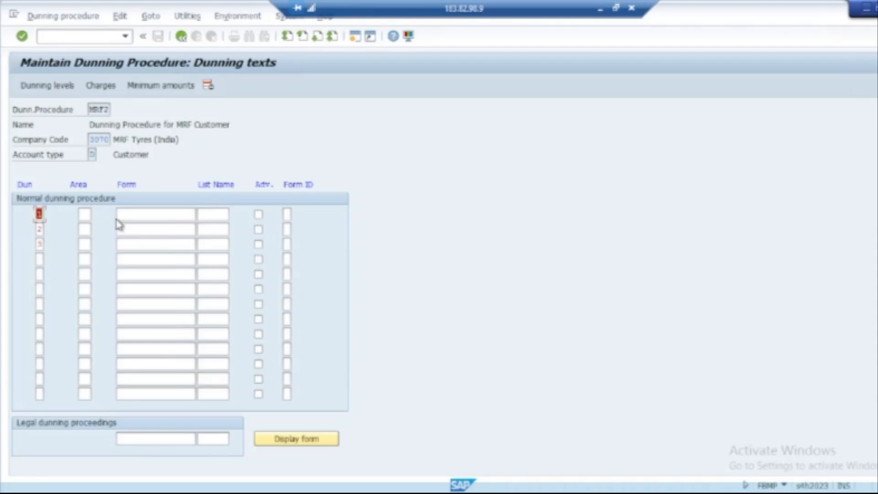
Set the dunning area to DA for all three dunning levels
click(84, 214)
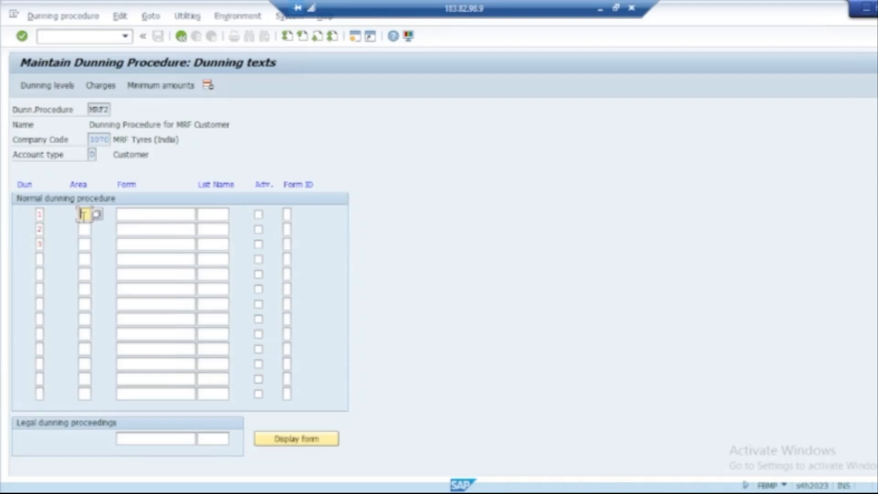
text(DA)
click(85, 229)
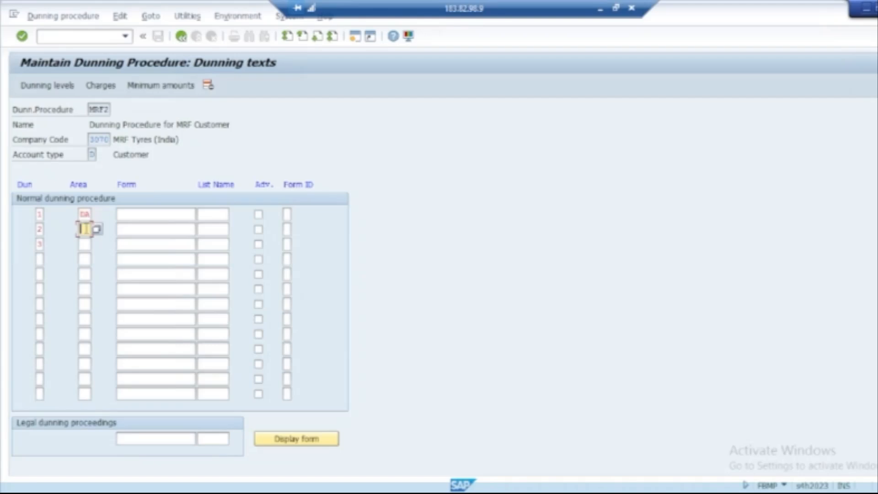
text(DA)
click(85, 243)
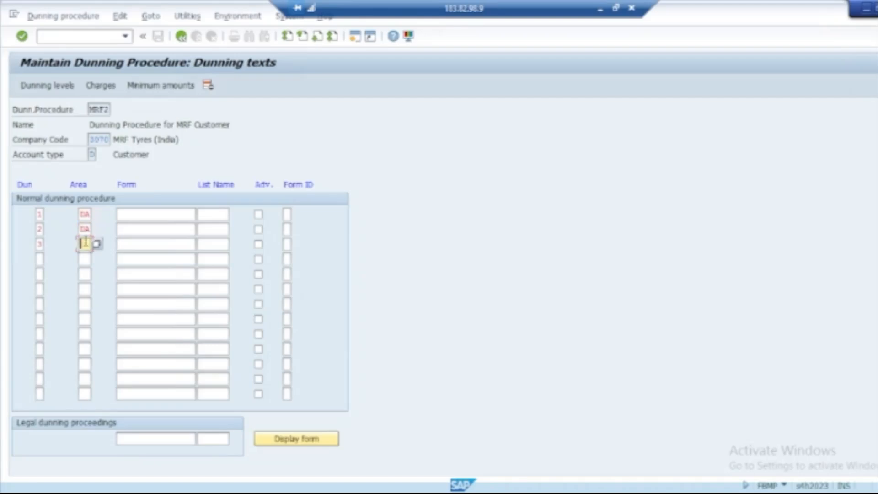
text(DA)
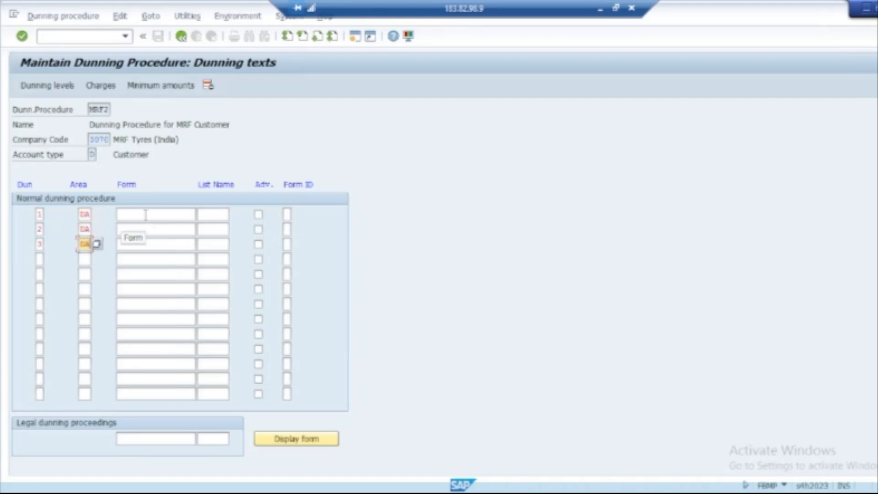
Assign the Payment Reminder form F150_DUNN_10 from the Dunning form tree to each of the three dunning levels
click(146, 215)
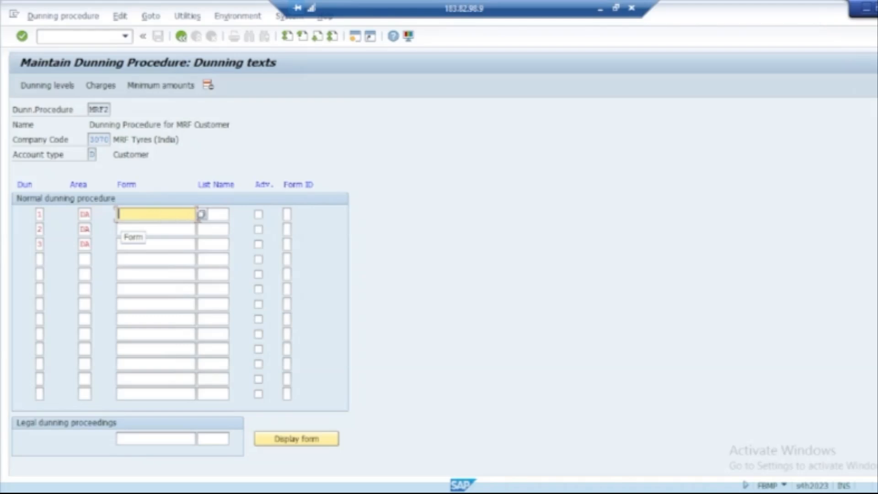
click(201, 214)
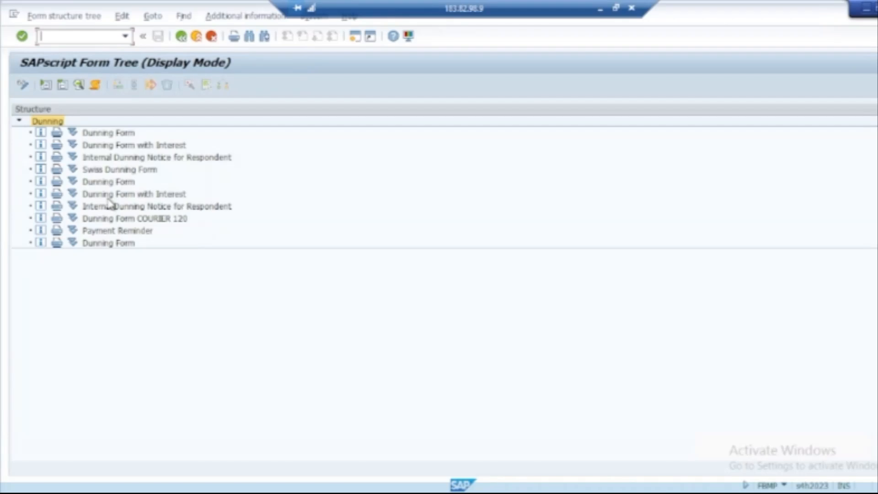
double_click(103, 233)
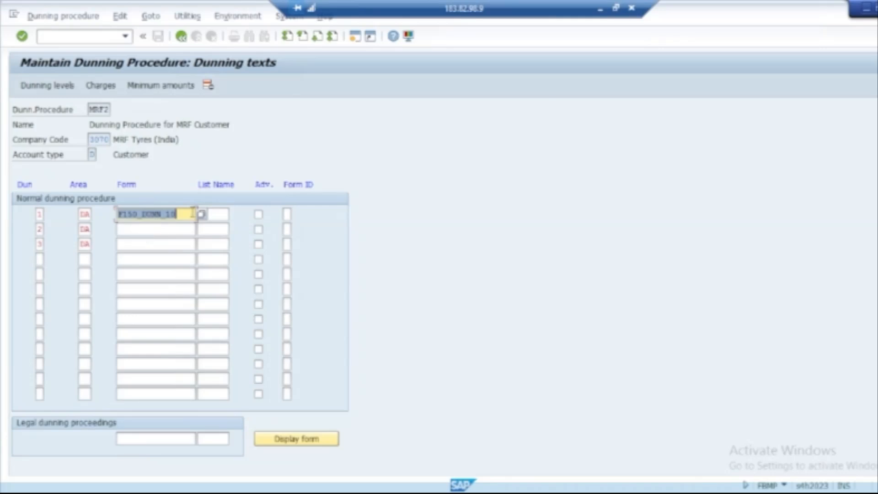
click(173, 230)
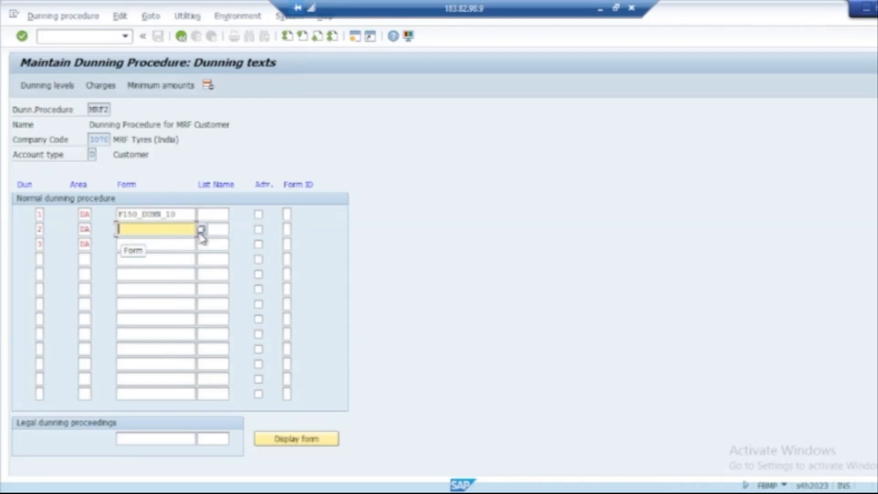
click(201, 229)
double_click(136, 234)
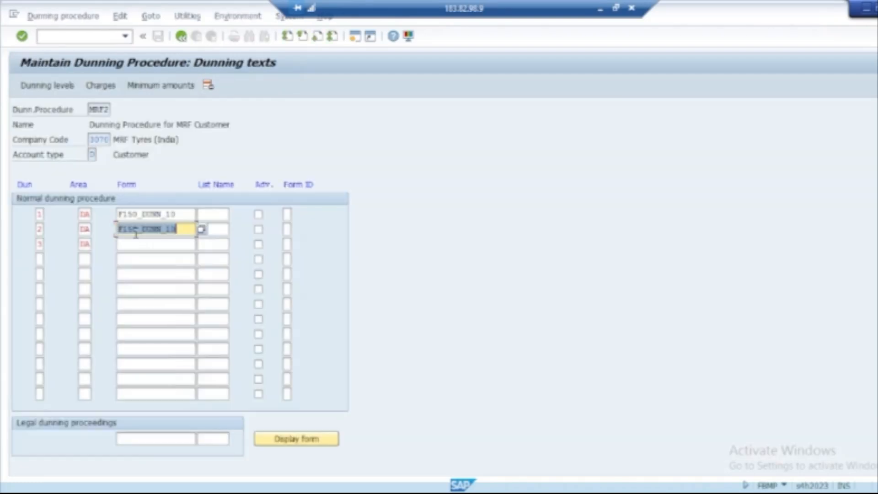
click(137, 244)
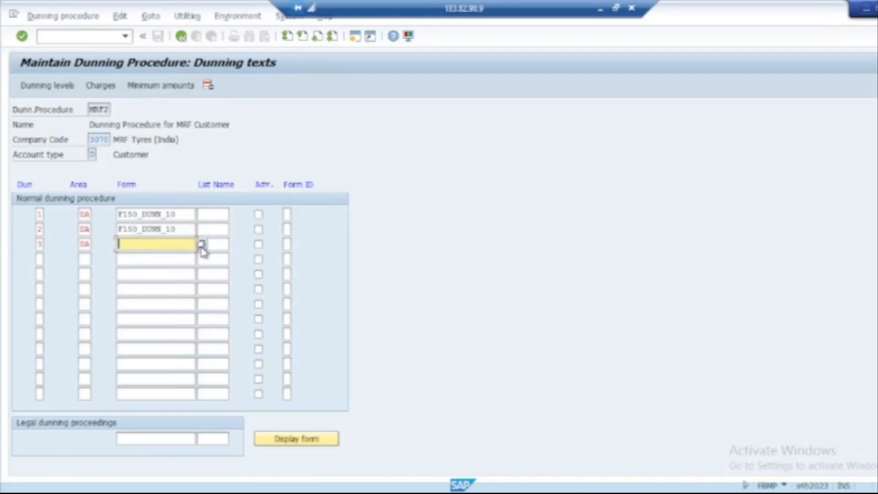
click(201, 244)
double_click(133, 231)
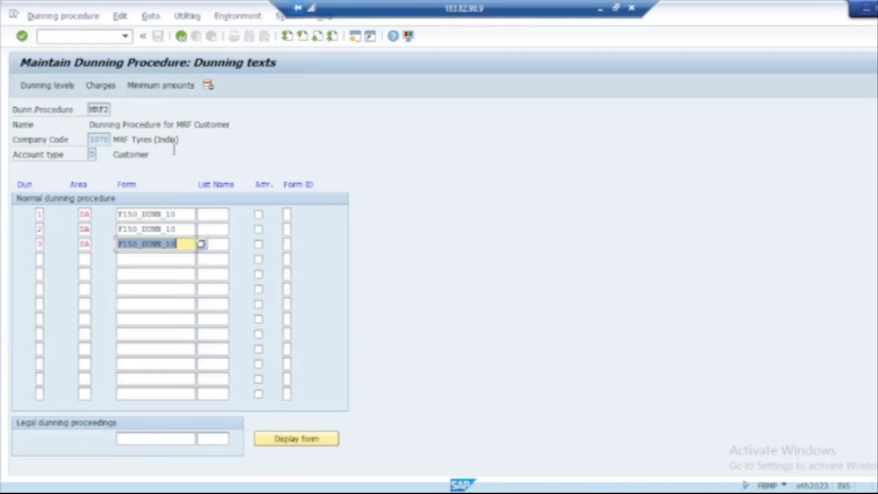
Return to the procedure overview and save dunning procedure MRF2 in the proposed customizing request
click(181, 36)
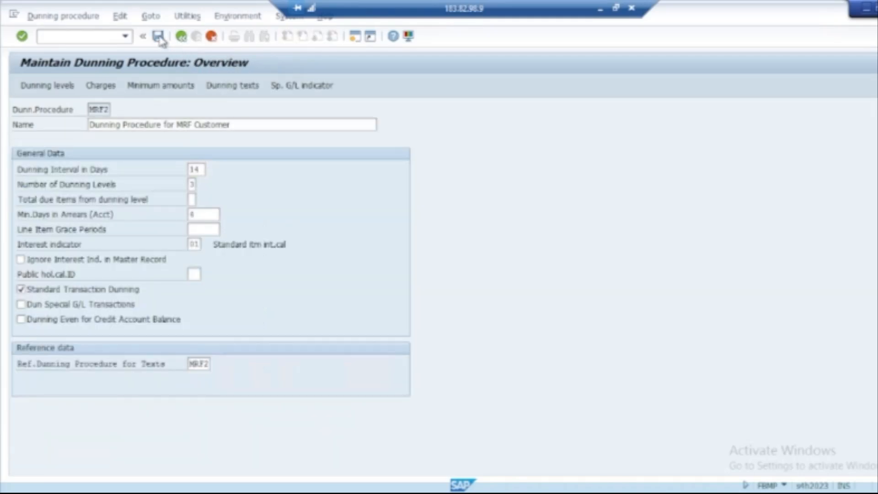
click(158, 37)
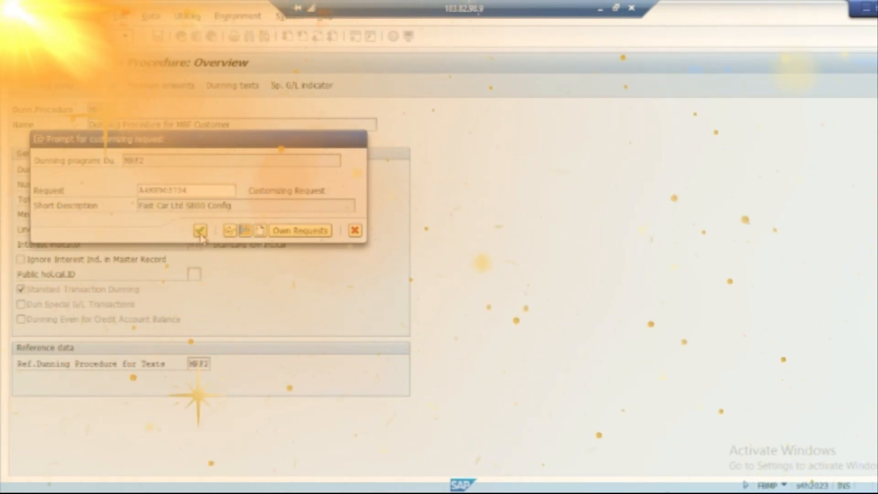
click(199, 231)
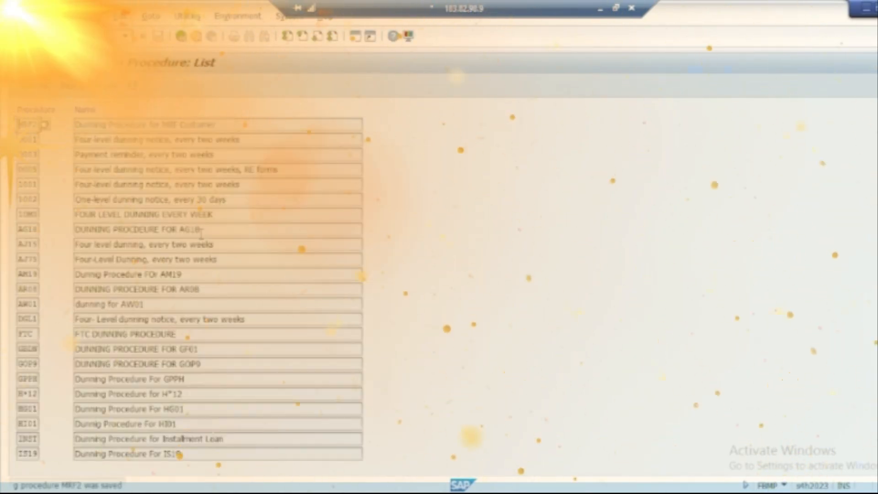
Reopen dunning procedure MRF2 and display its standard customer form selection for company code 3070
double_click(103, 126)
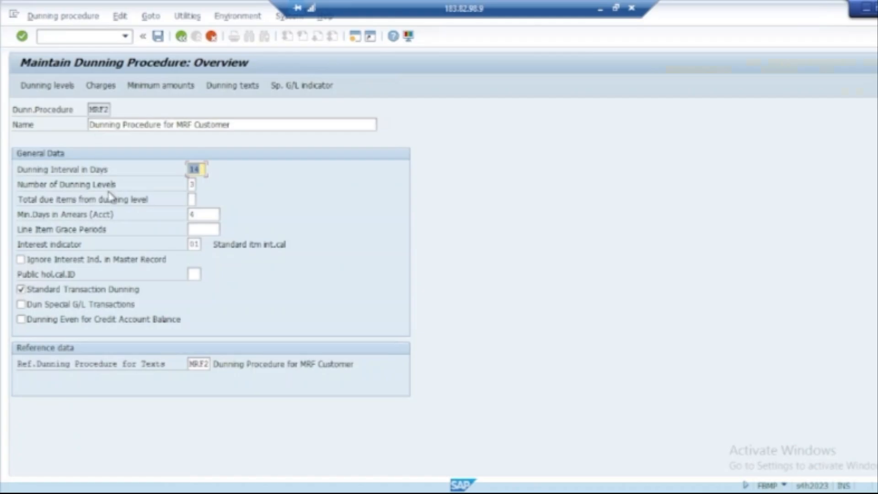
click(242, 87)
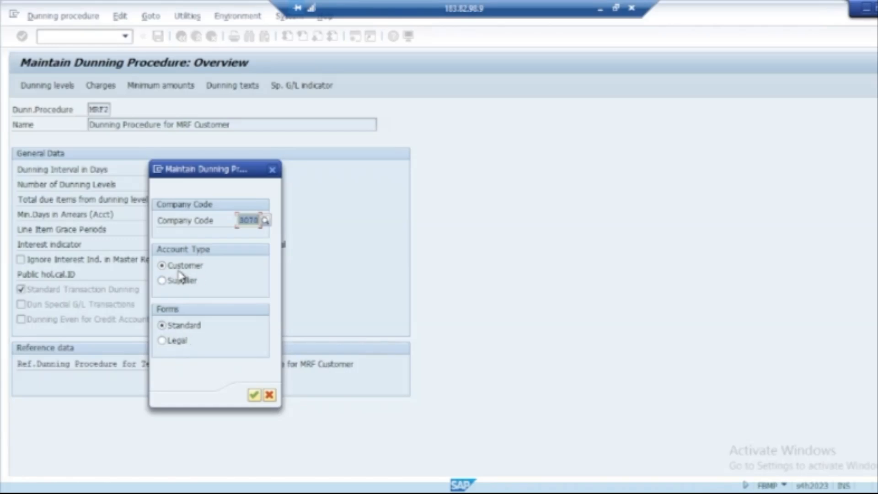
click(254, 395)
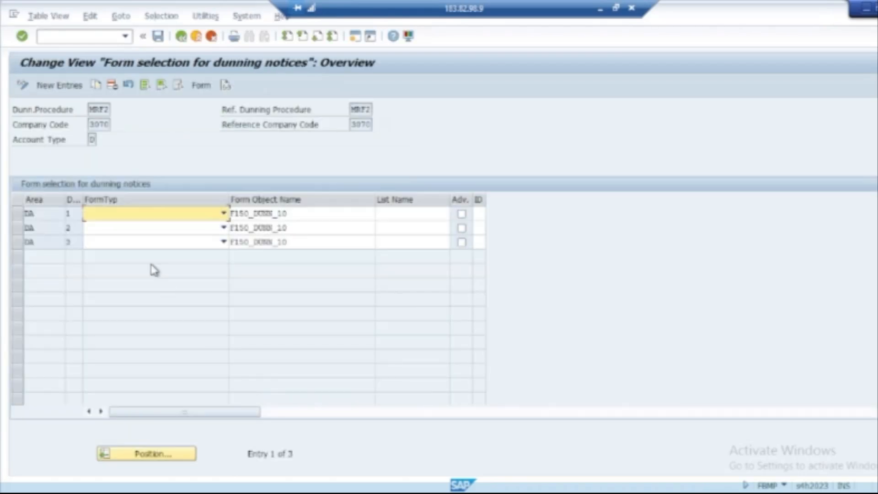
Try to set the form type to PDF-Based Form for all three dunning levels and save the form selection
click(145, 217)
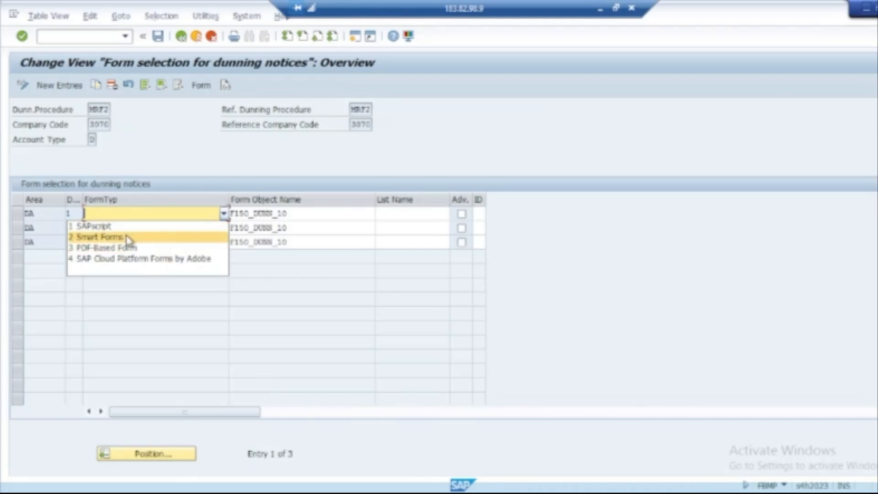
click(182, 162)
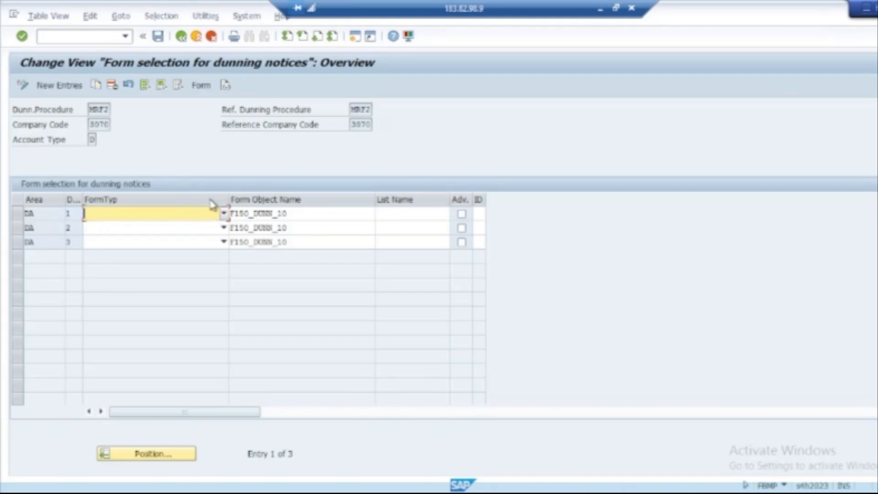
click(222, 214)
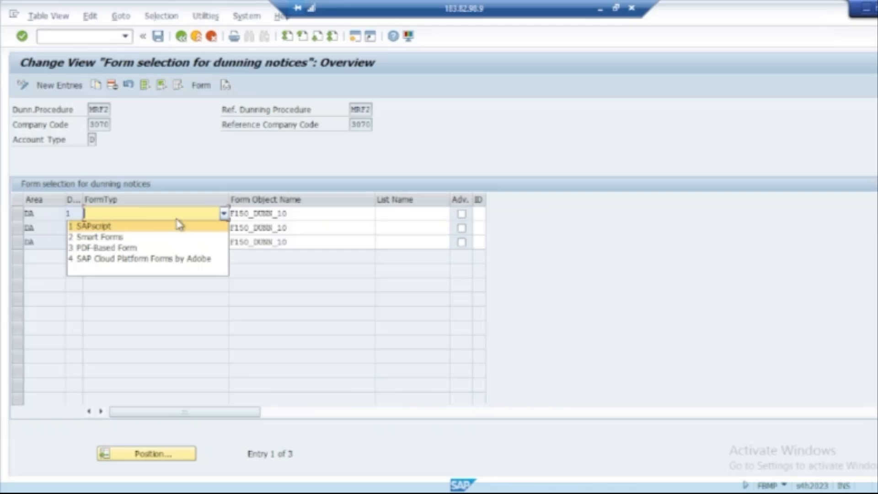
click(119, 249)
click(141, 229)
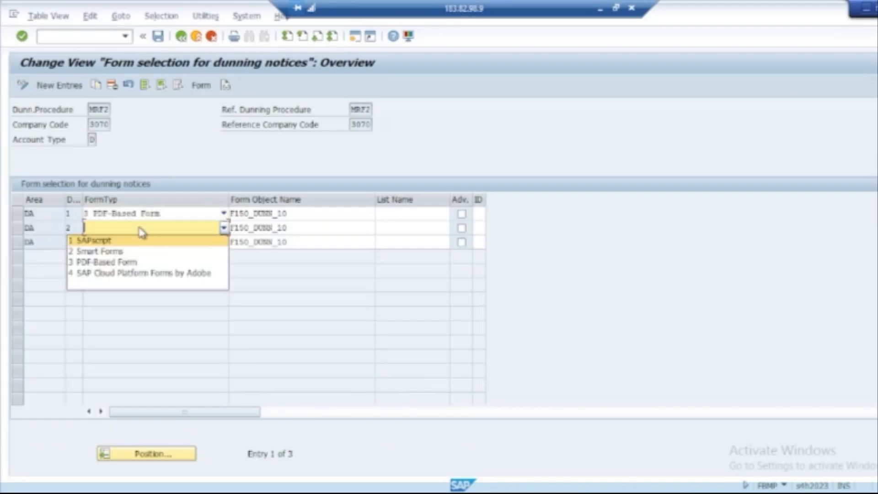
click(131, 263)
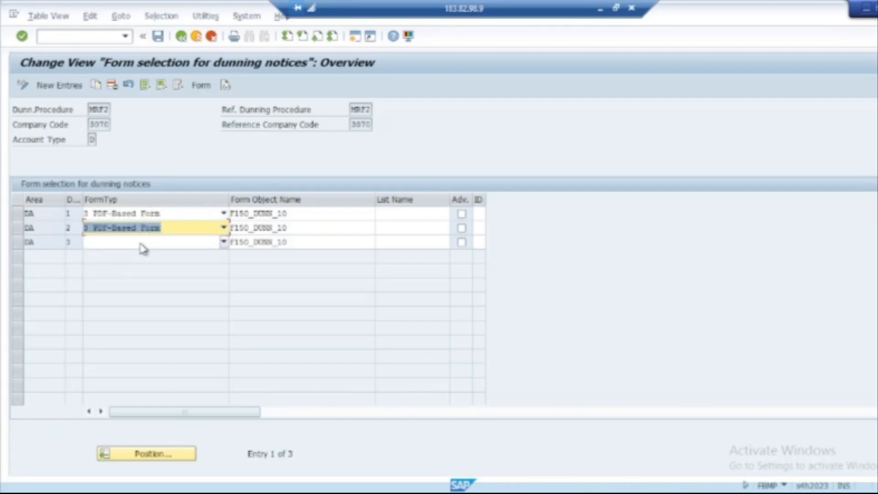
click(142, 243)
click(131, 276)
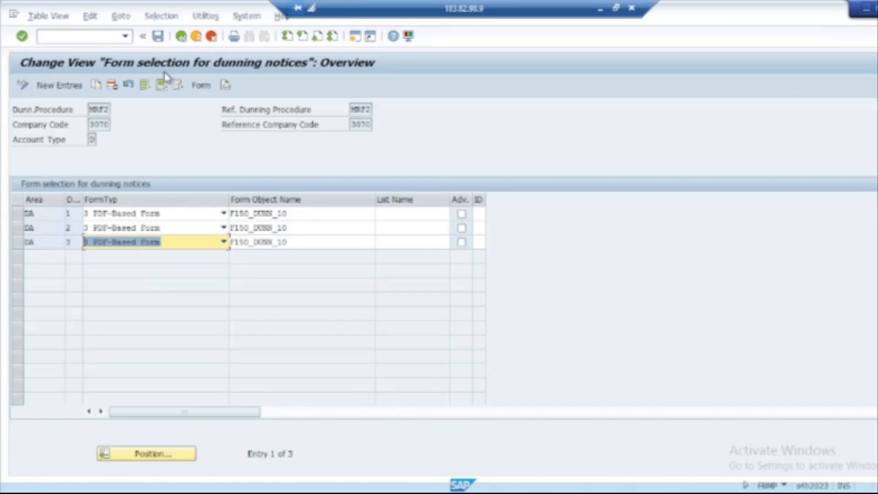
click(158, 36)
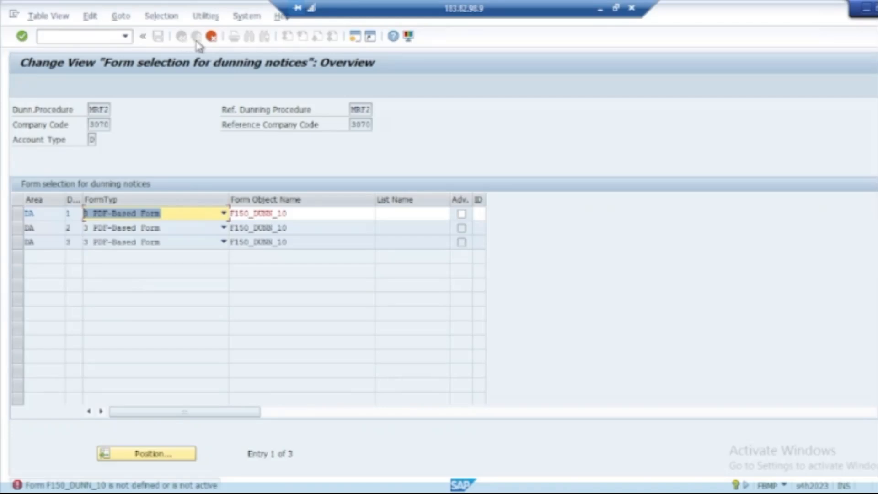
Discard the form type changes and leave the form selection for the overview of procedure MRF2
click(211, 37)
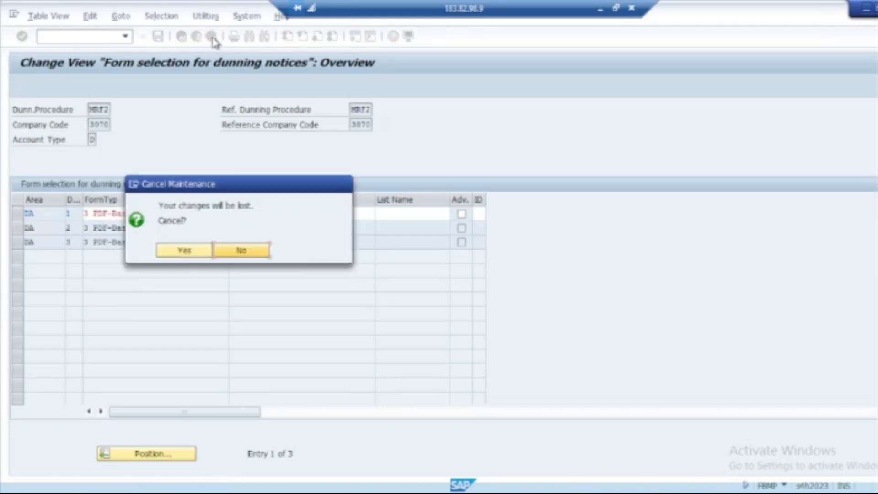
click(198, 255)
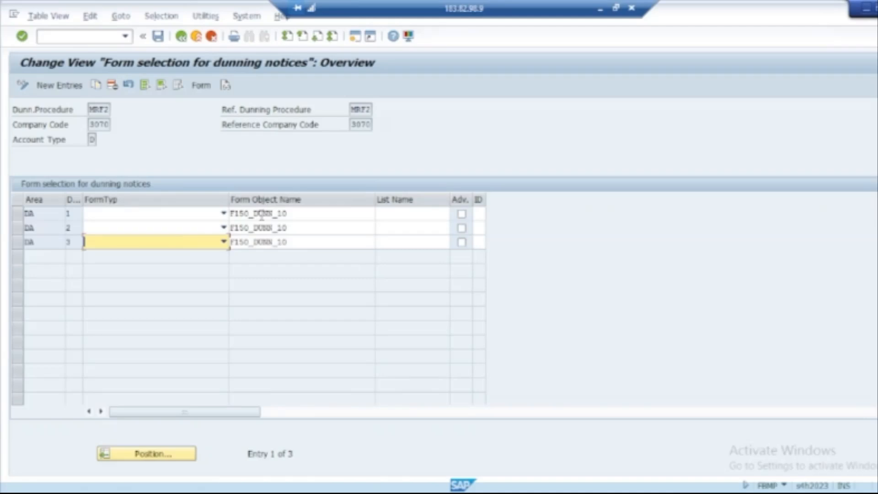
click(181, 36)
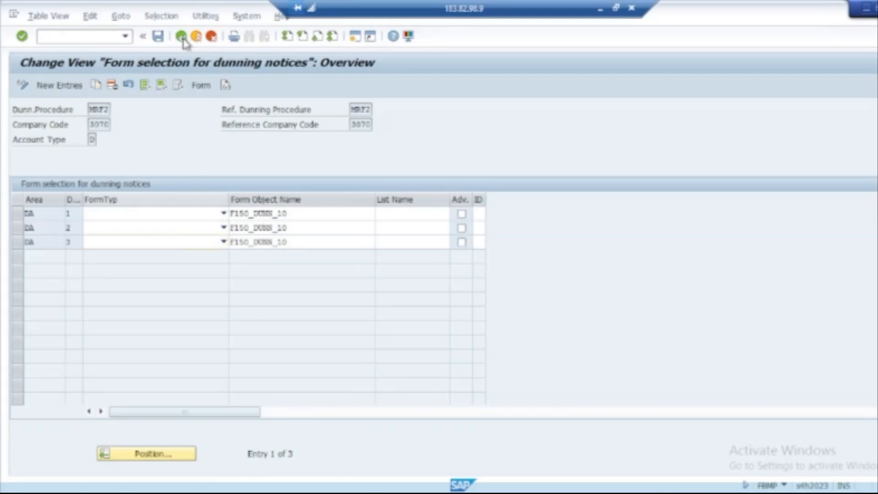
click(212, 39)
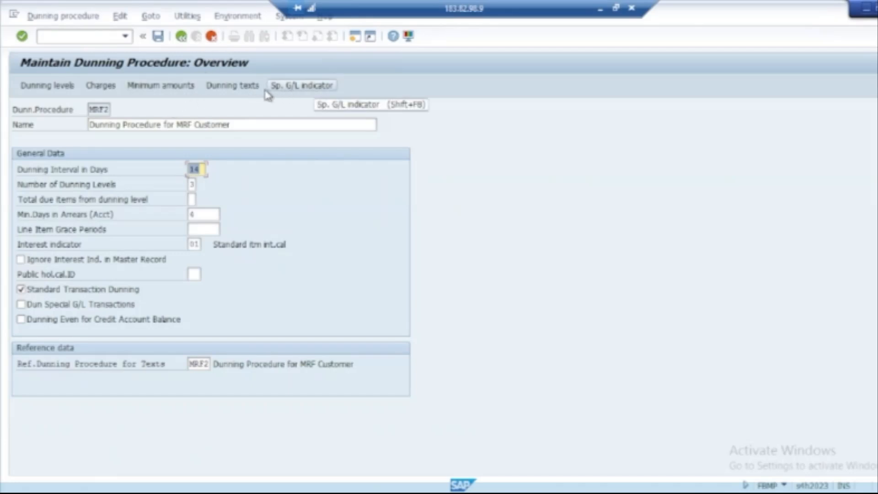
Open the special G/L indicators of MRF2 and select Down Payment and Down Payment Request for customers
click(302, 86)
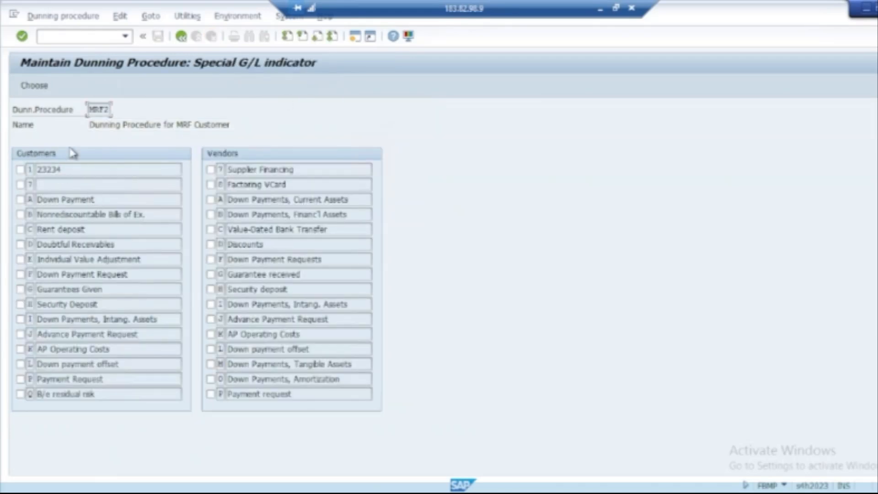
click(21, 199)
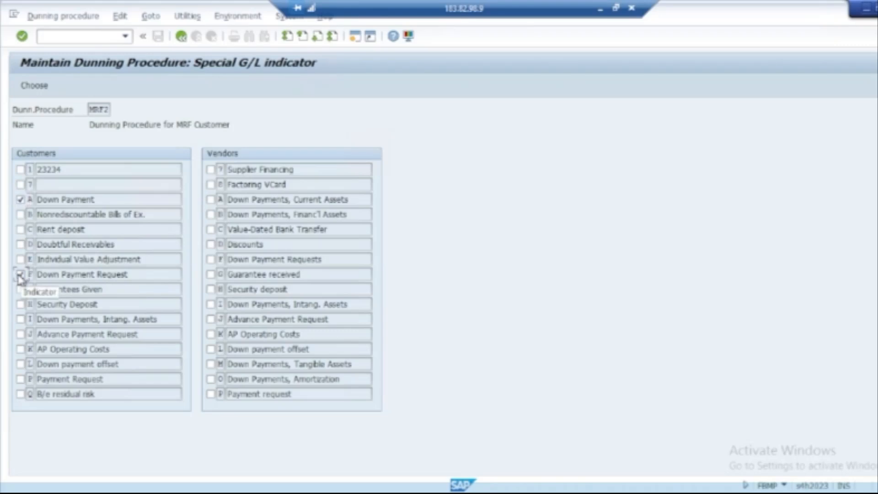
Keep only Down Payment and Down Payment Request as customer special G/L indicators, save dunning procedure MRF2 and return to the IMG structure
click(19, 380)
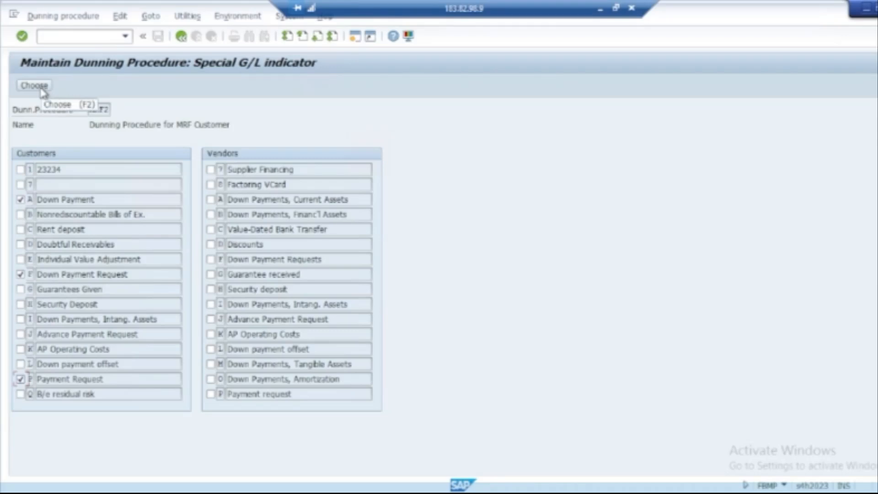
click(41, 88)
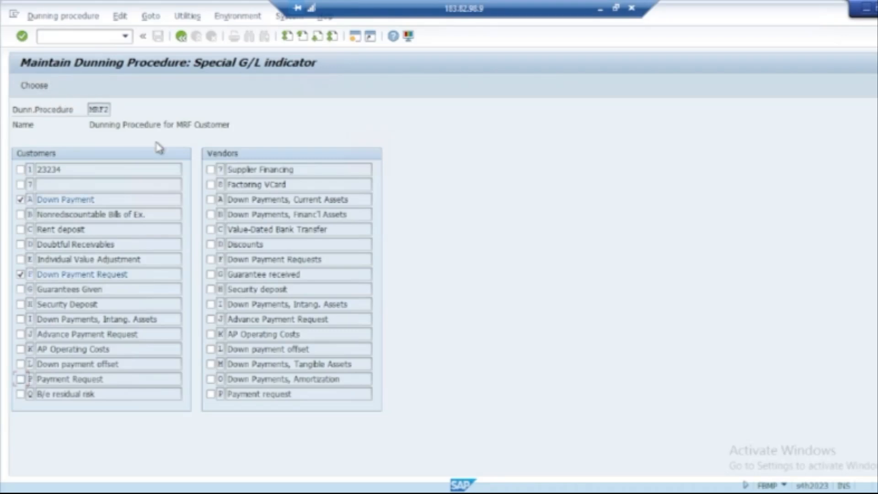
click(181, 36)
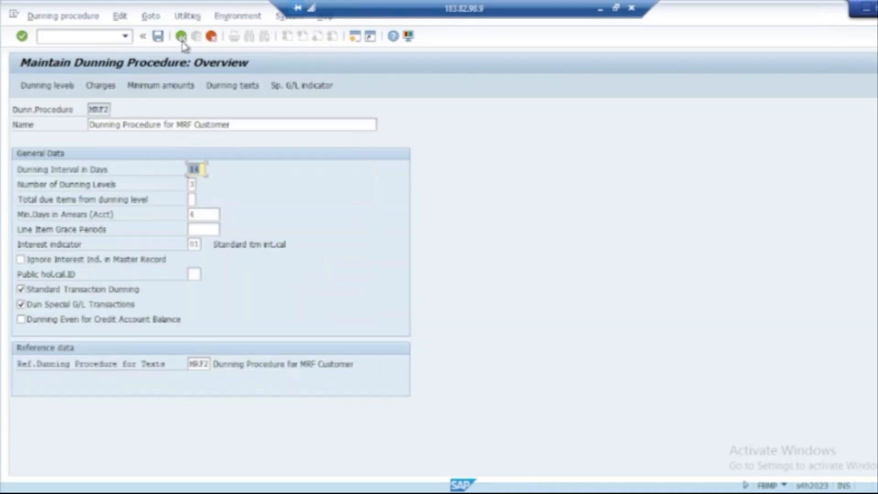
click(158, 36)
click(200, 230)
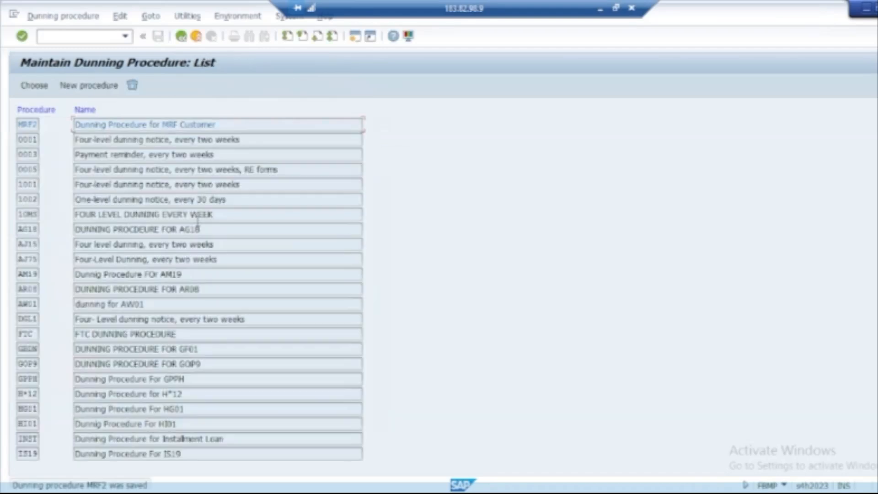
click(181, 36)
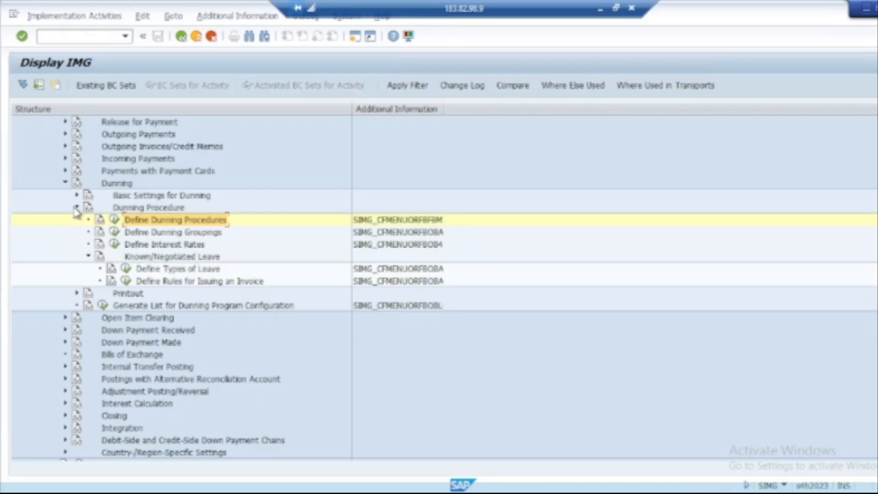
Collapse the Dunning Procedure node, expand Printout under Dunning and open the Assign Dunning Forms activity
double_click(163, 207)
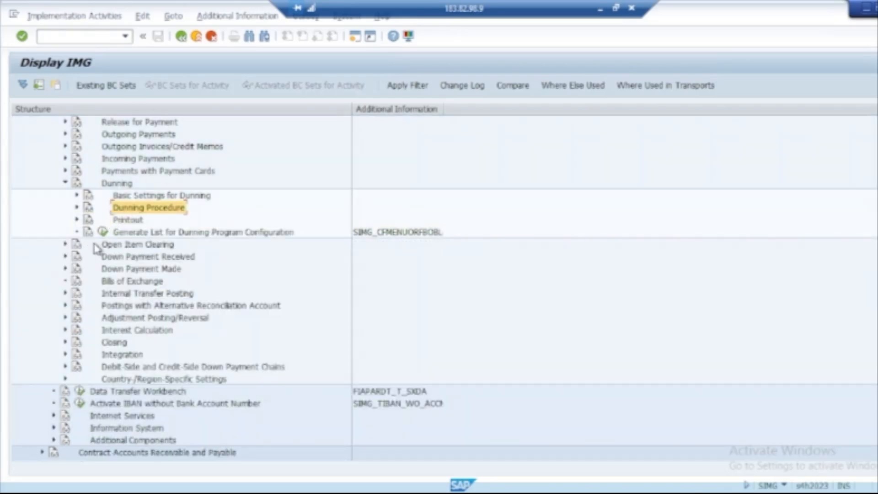
click(77, 220)
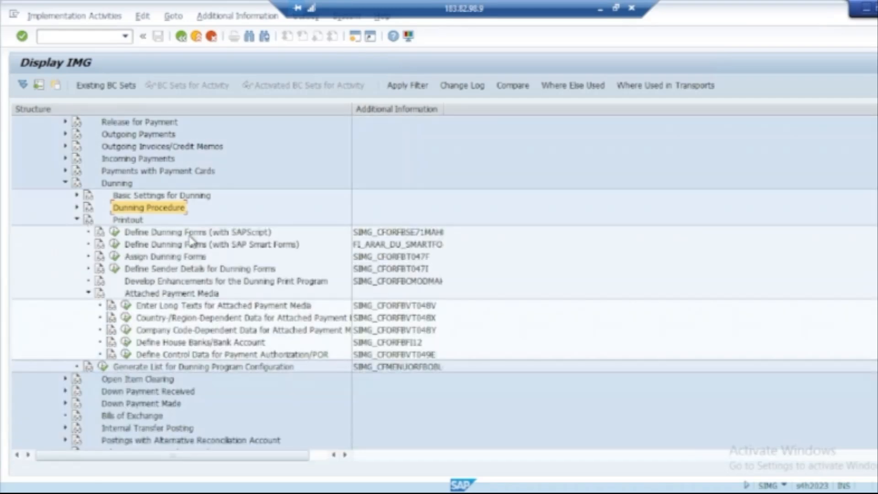
click(270, 232)
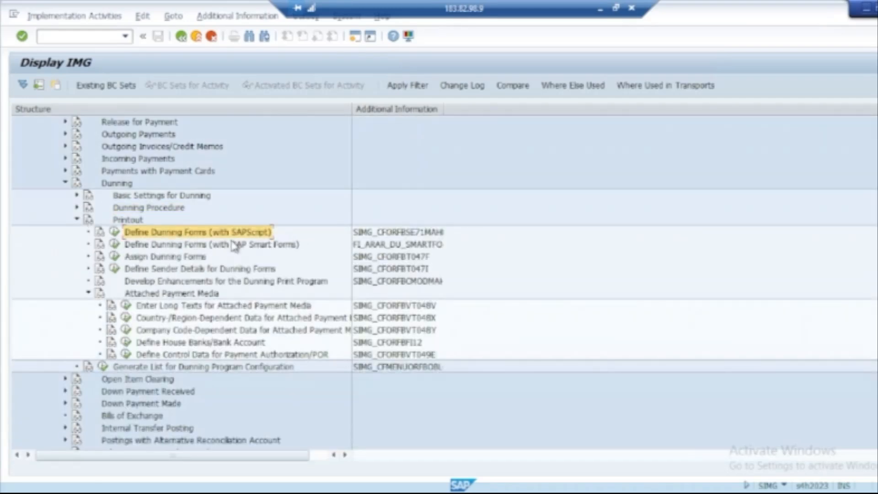
click(187, 258)
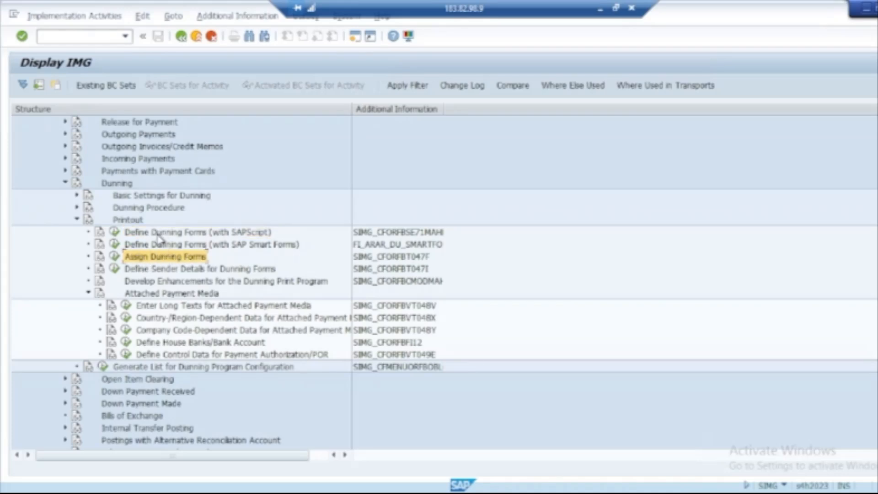
click(115, 257)
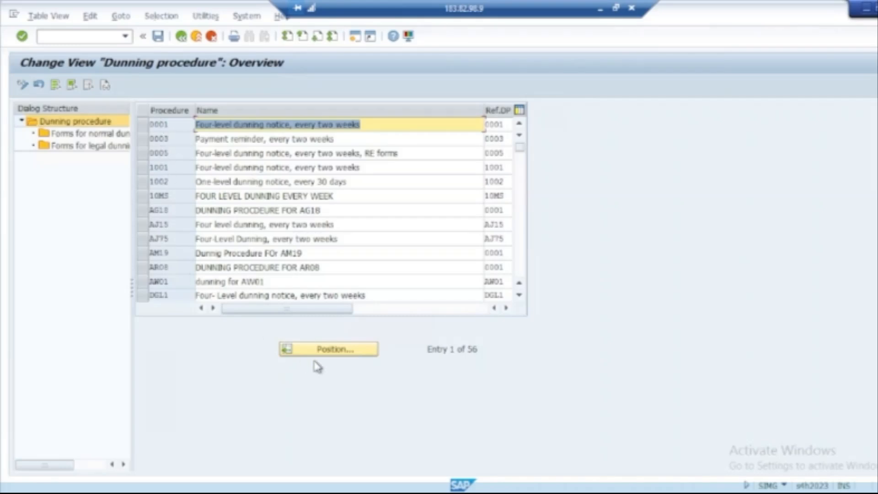
Locate procedure MRF2 and display its forms for the normal dunning procedure for company code 3070 and account type Customer
click(335, 350)
text(M)
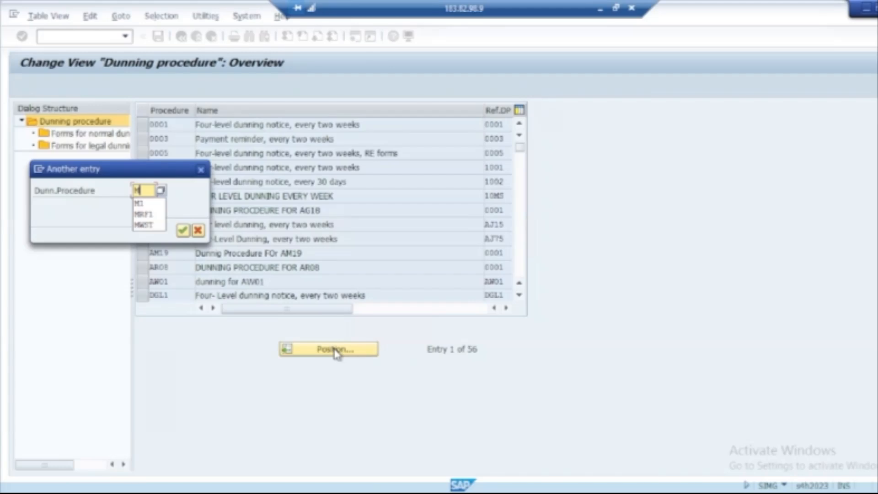
text(RF)
key(Return)
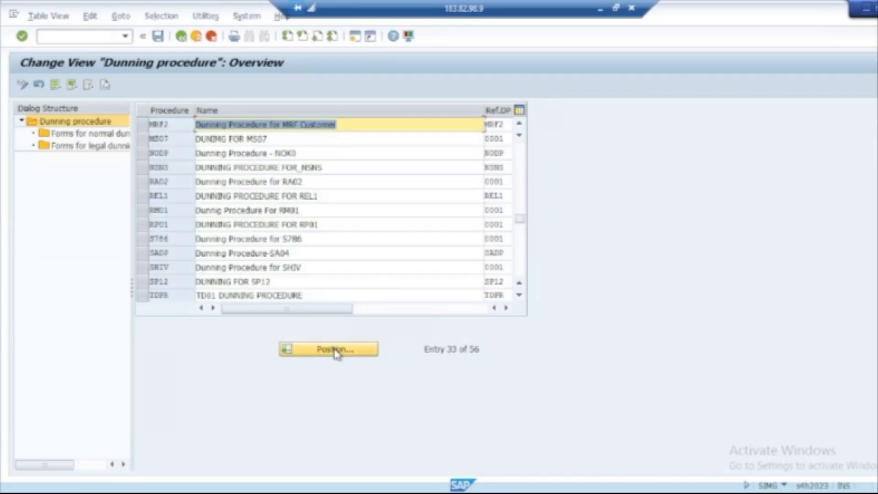
click(142, 124)
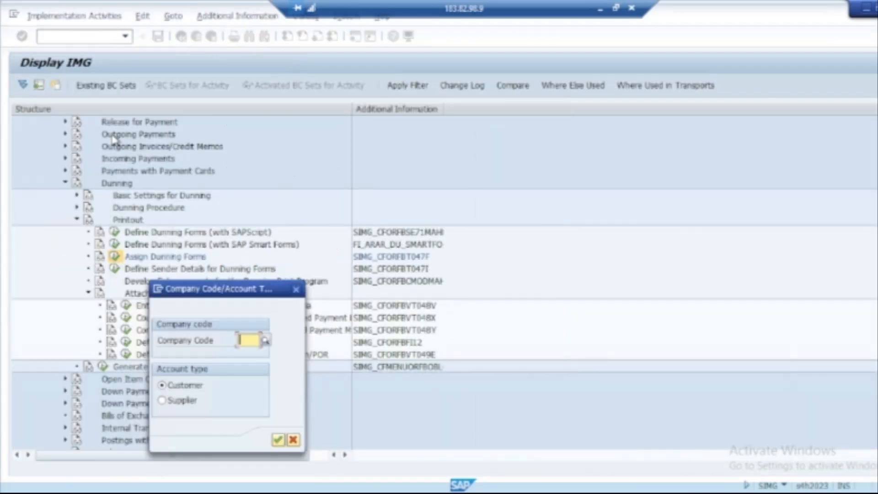
text(3070)
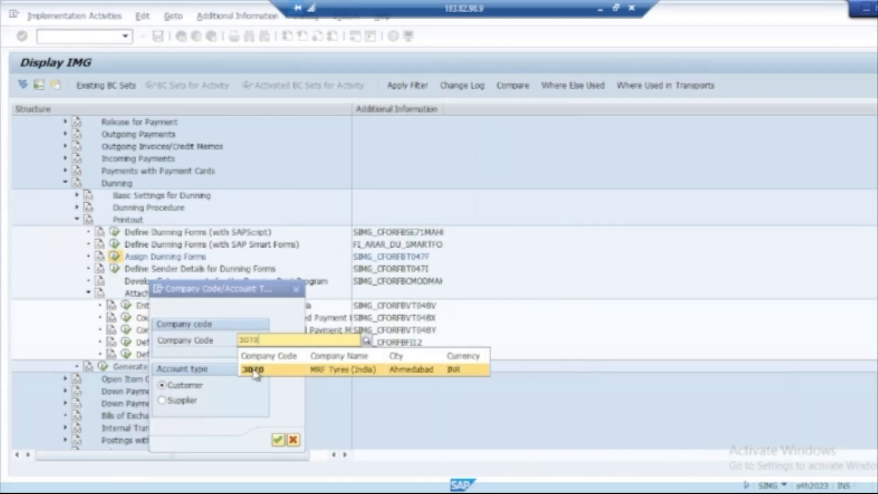
click(255, 365)
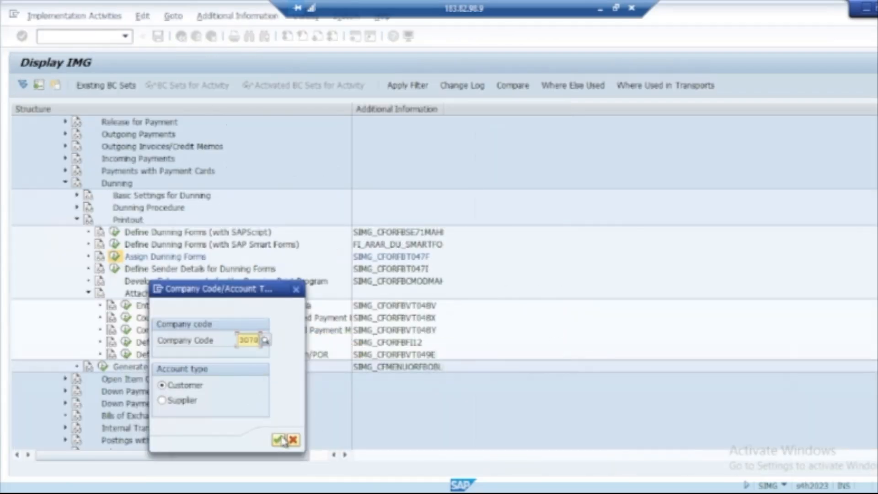
click(277, 440)
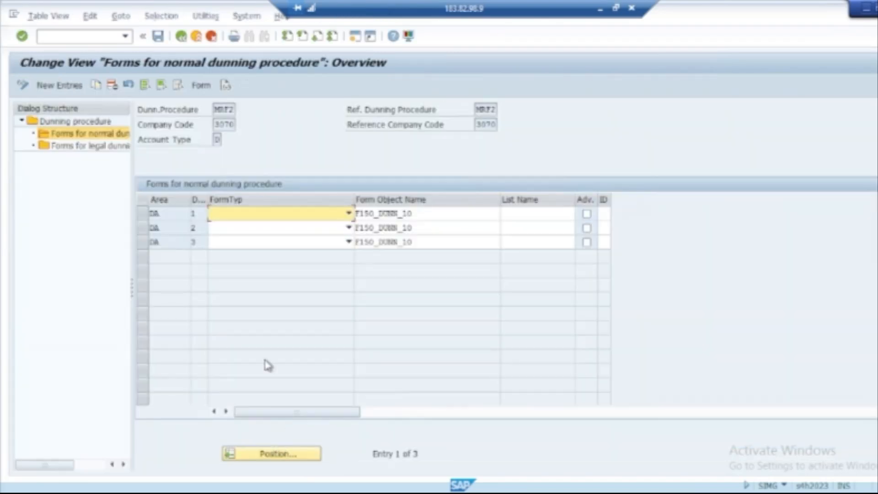
Try to set the form type to Smart Forms for all three dunning levels of MRF2
click(314, 213)
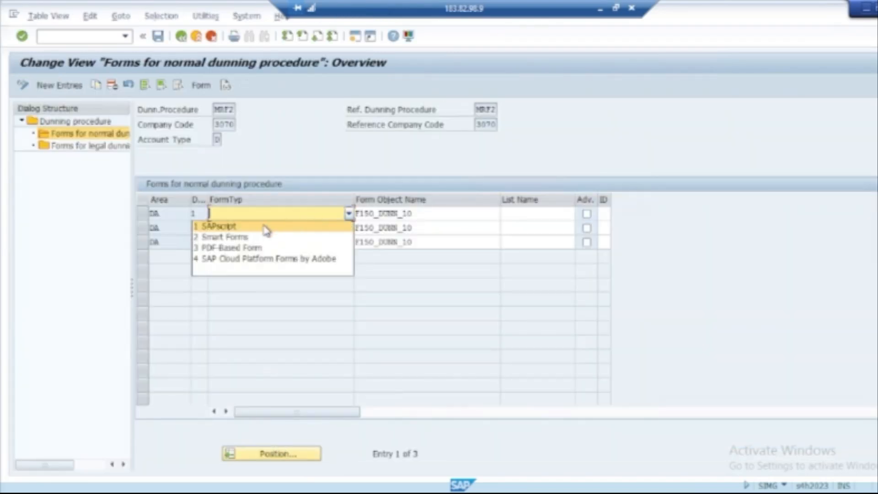
click(237, 237)
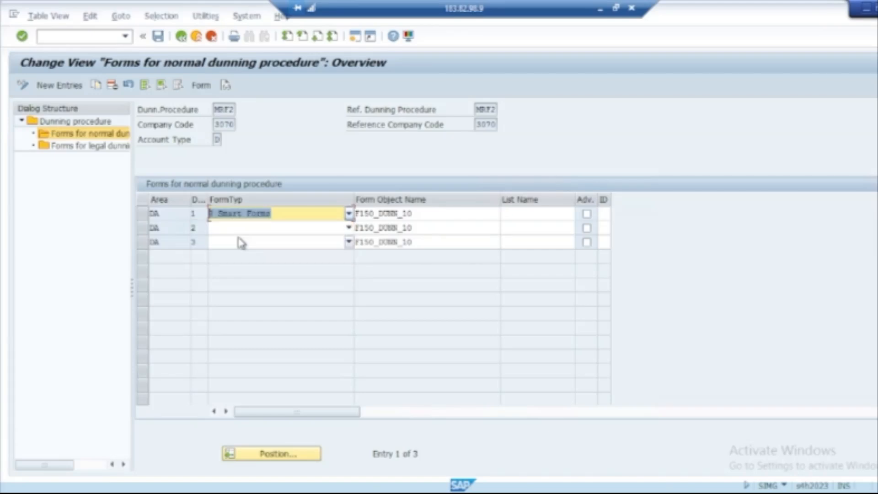
click(254, 236)
click(249, 251)
click(254, 237)
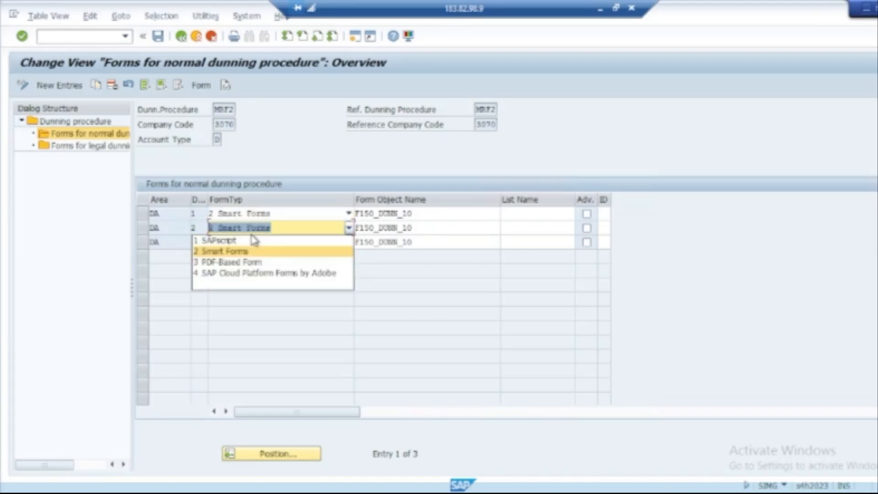
click(249, 251)
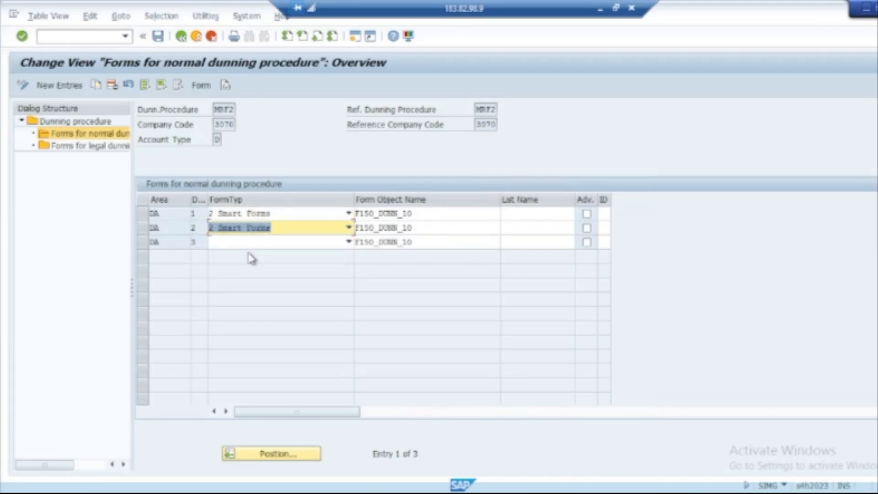
click(255, 242)
click(249, 265)
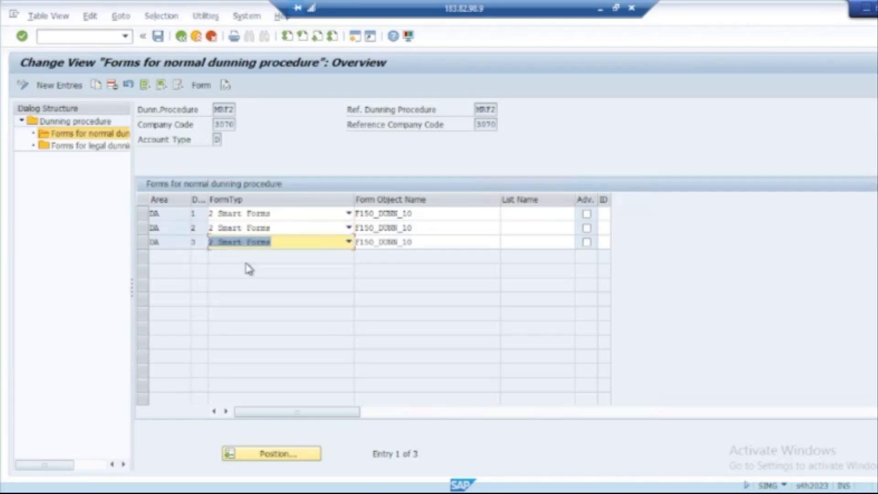
key(Return)
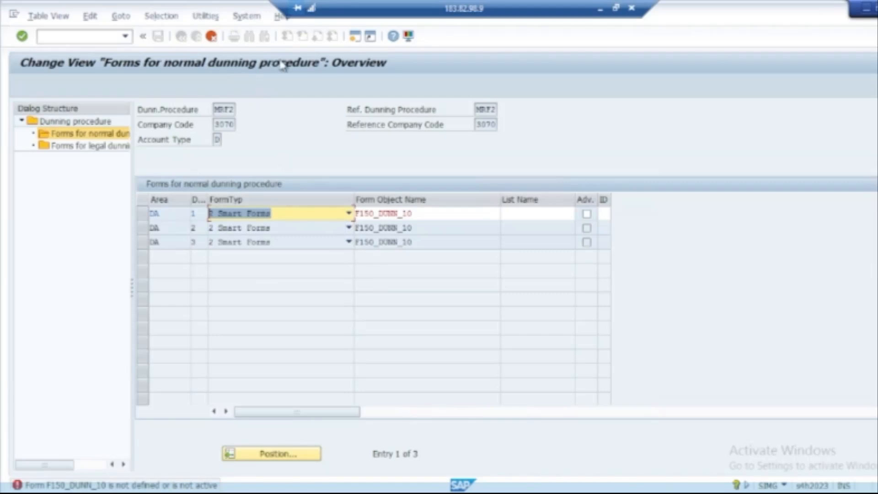
Discard the form type changes, return to the IMG structure and collapse the Printout and Dunning nodes
click(212, 37)
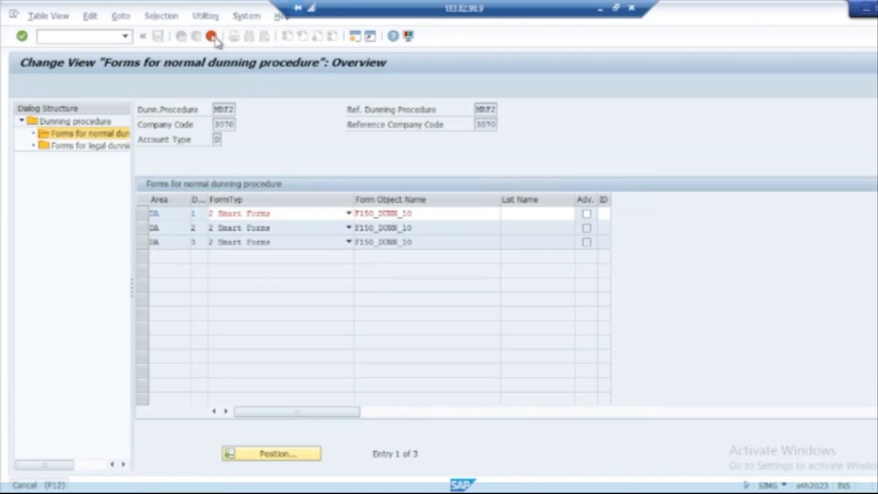
click(185, 251)
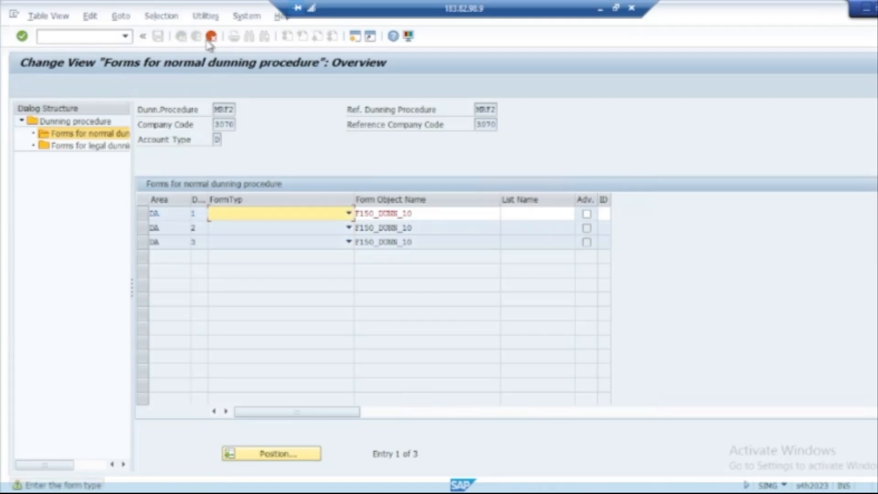
click(210, 37)
click(185, 38)
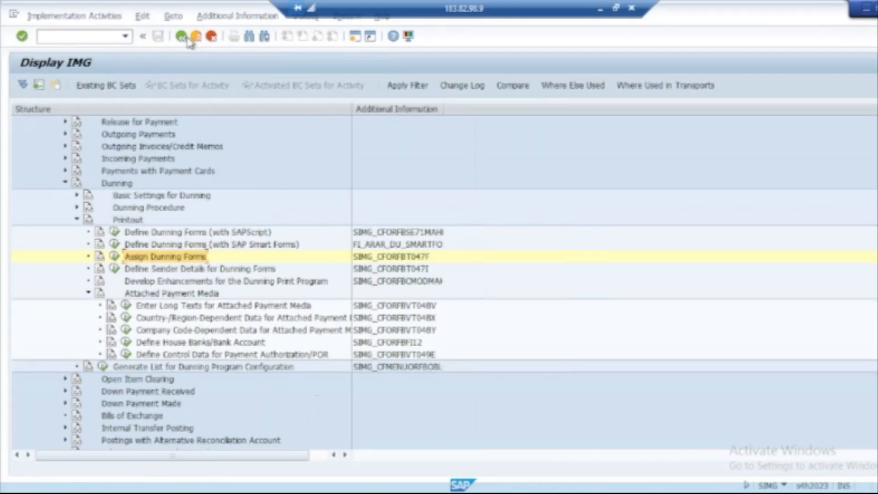
click(77, 219)
click(64, 183)
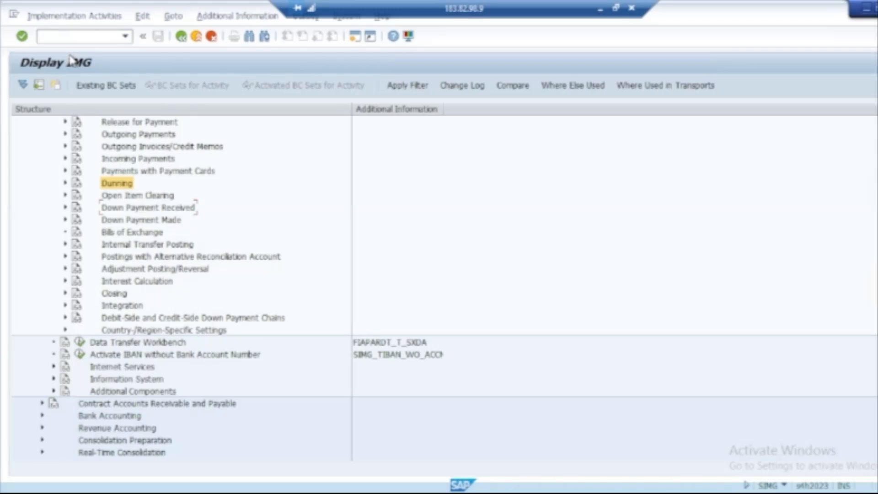
Open a new SAP session and start customer change transaction XD02
click(354, 37)
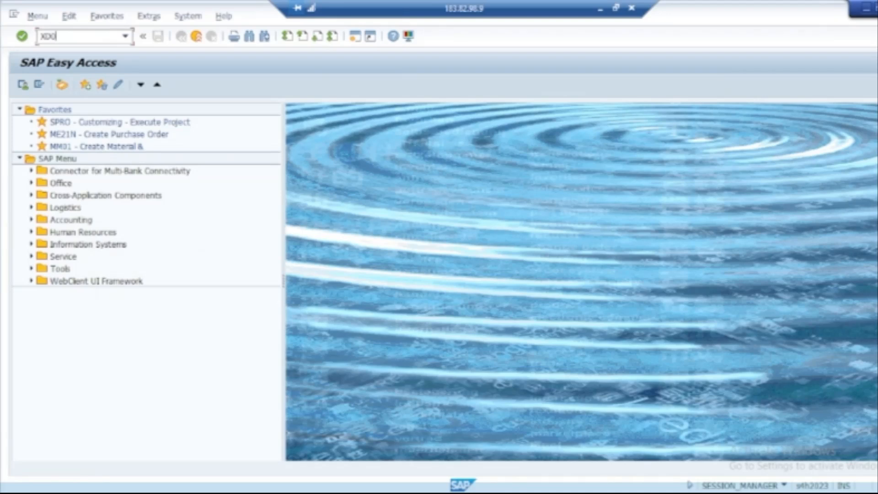
text(XD02)
key(Return)
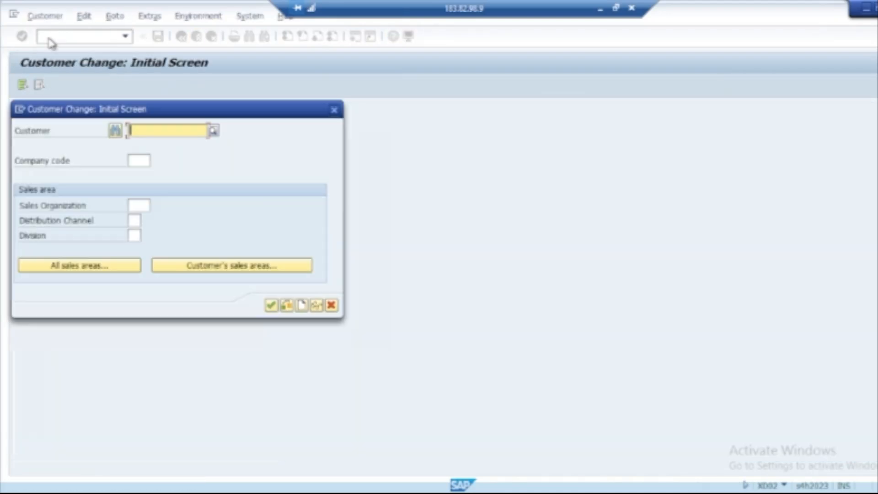
Open the customer master of SUN TYRES PVT LTD for change in company code 3070, entering the customer number
click(142, 165)
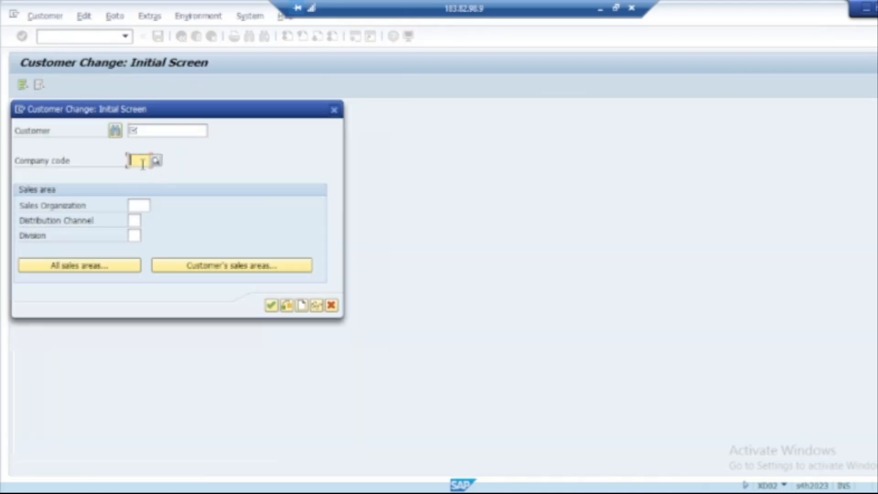
text(3070)
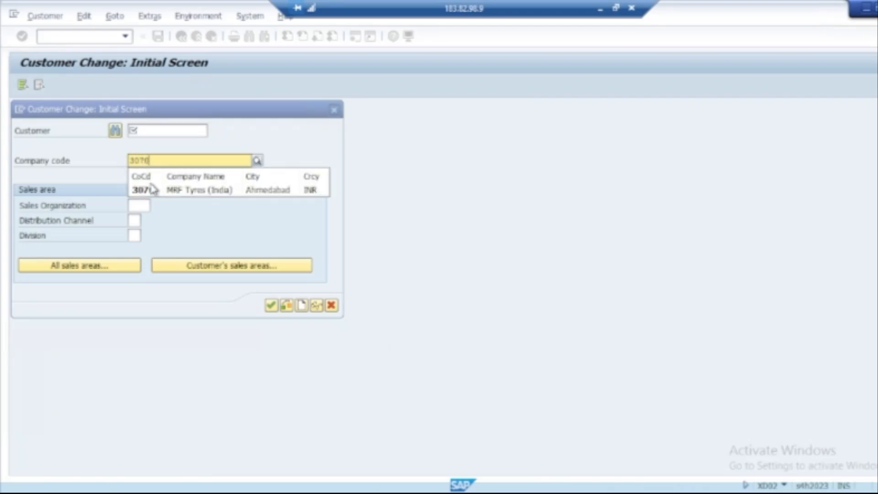
click(151, 192)
click(142, 129)
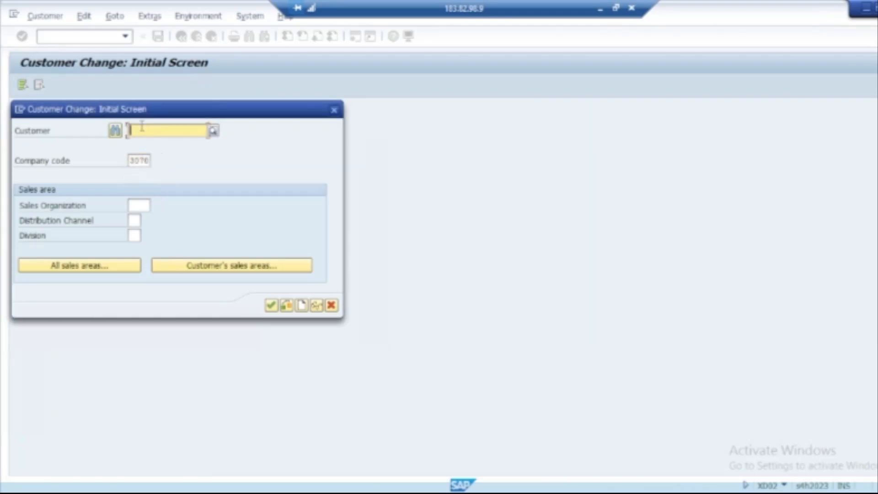
text(4200000)
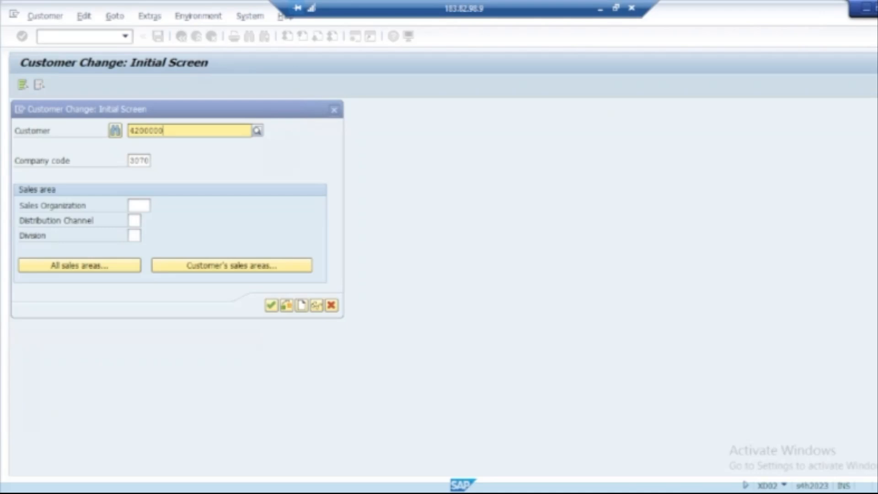
text(101)
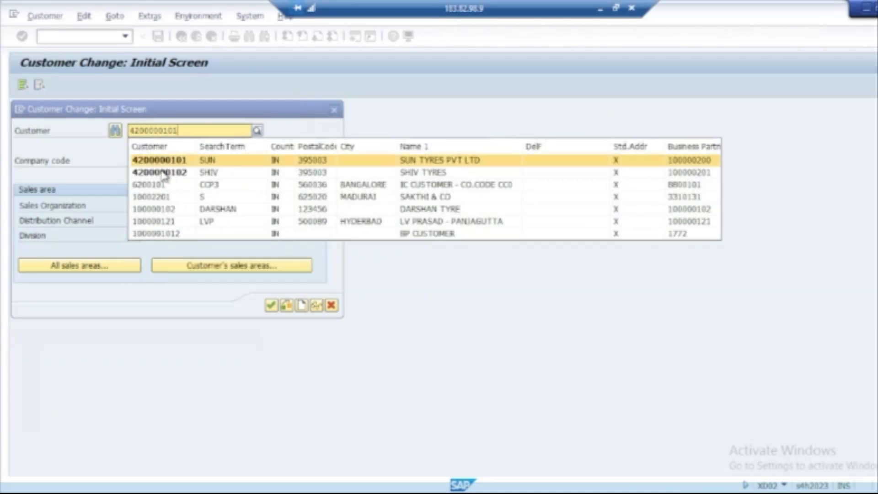
click(169, 160)
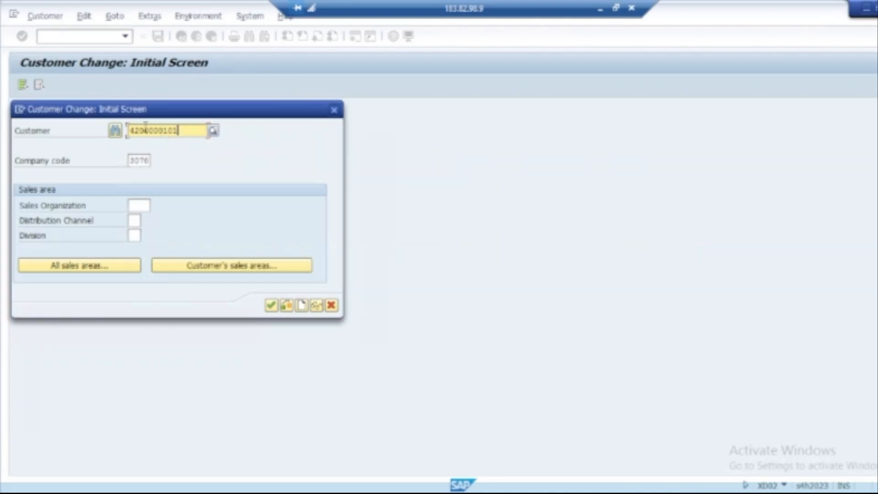
click(271, 305)
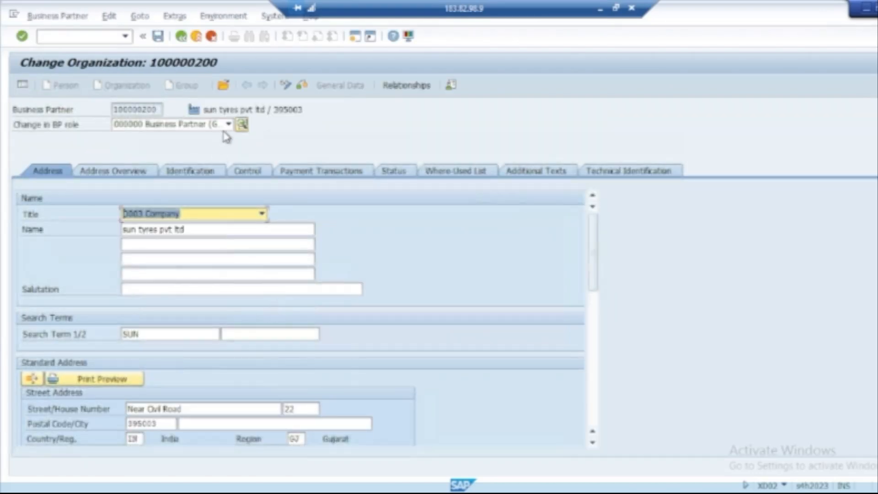
Switch the business partner to role FLCU00 FI_Customer and open its correspondence data at company code level
click(228, 123)
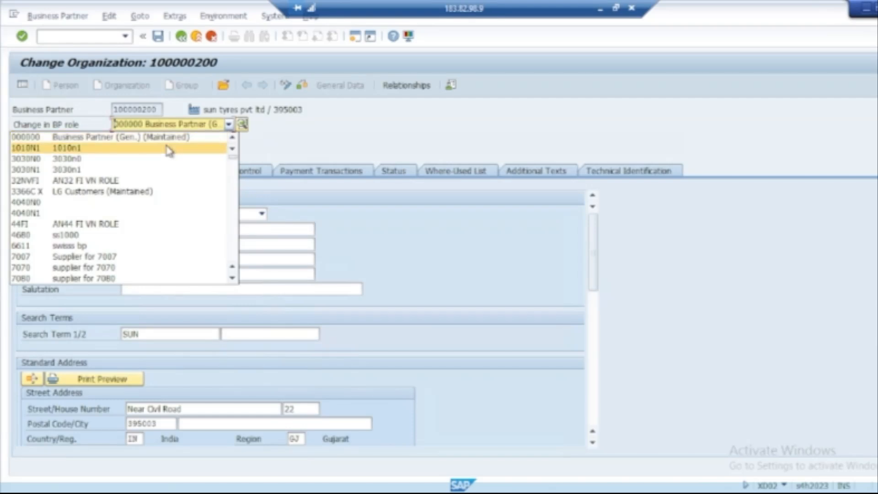
text(fl)
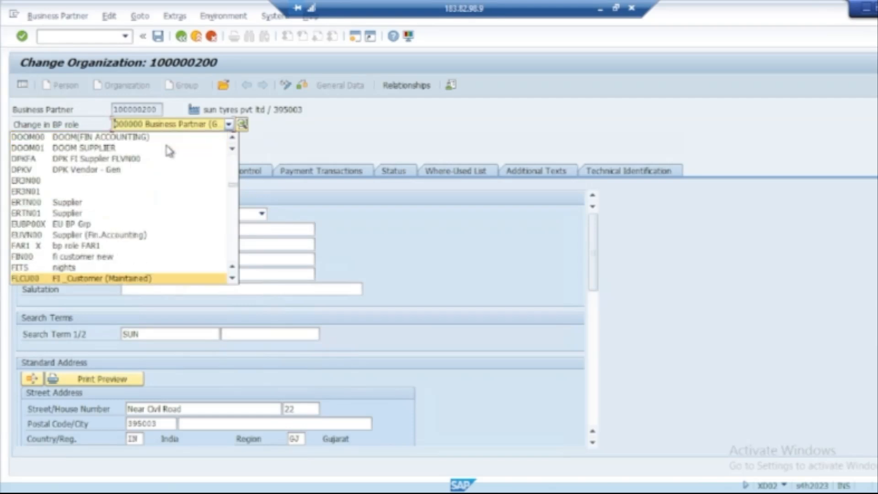
click(131, 279)
click(414, 85)
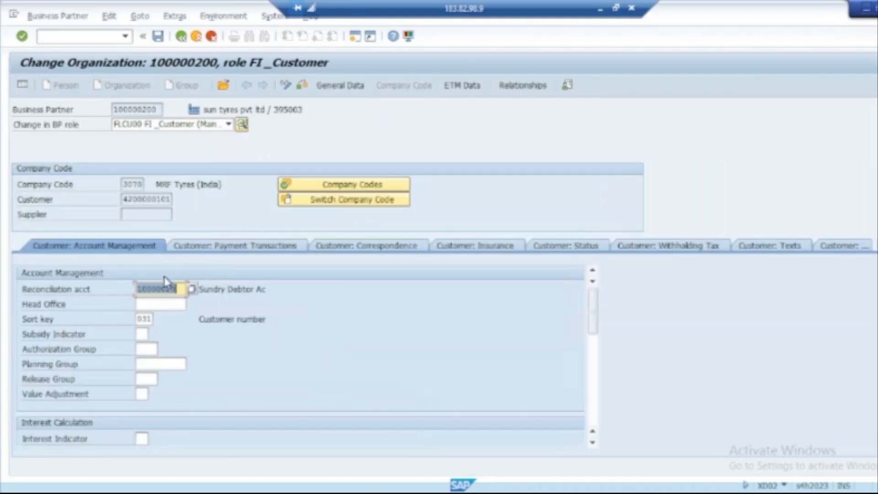
click(380, 245)
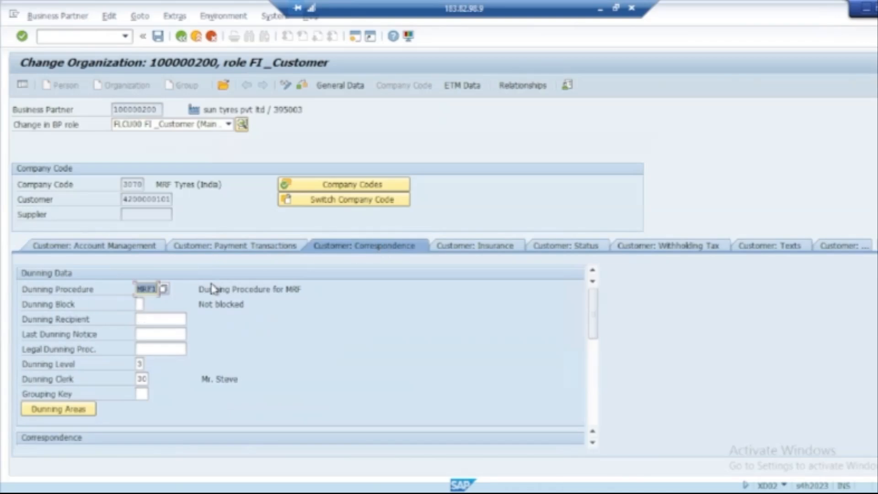
Set the customer's dunning procedure to MRF2, searching the procedure value list for MRF
click(163, 289)
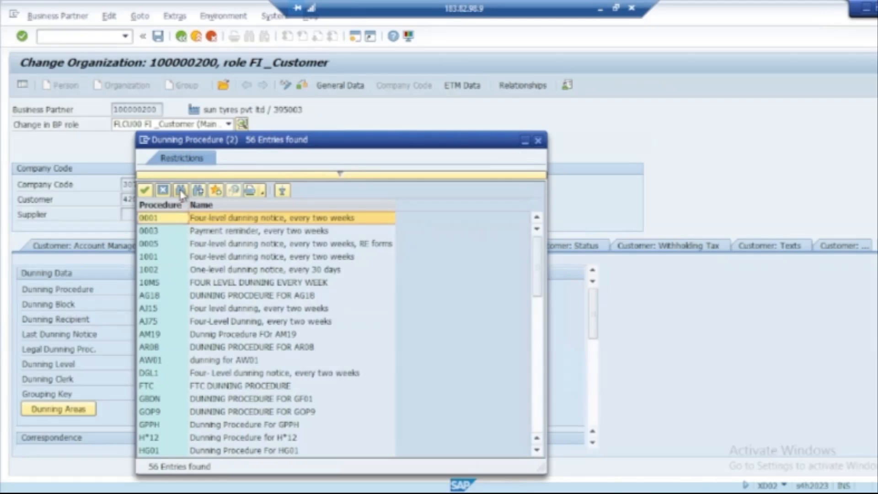
click(181, 191)
text(M)
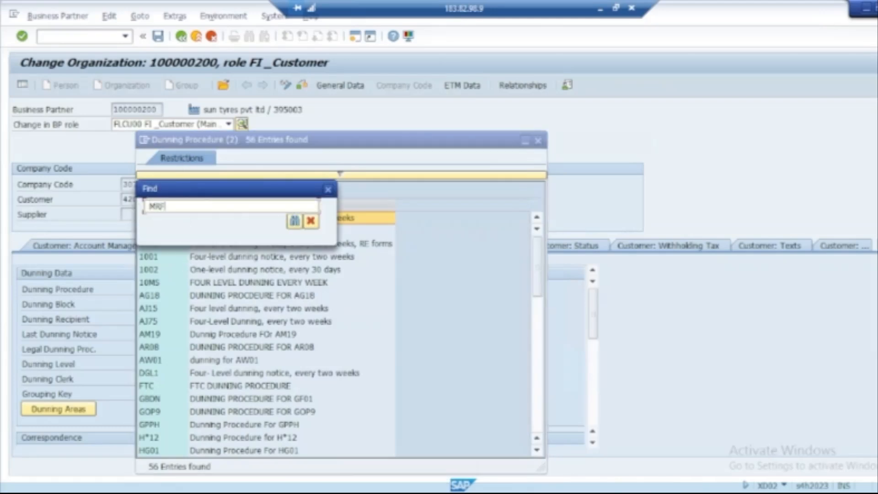
text(RF)
key(Return)
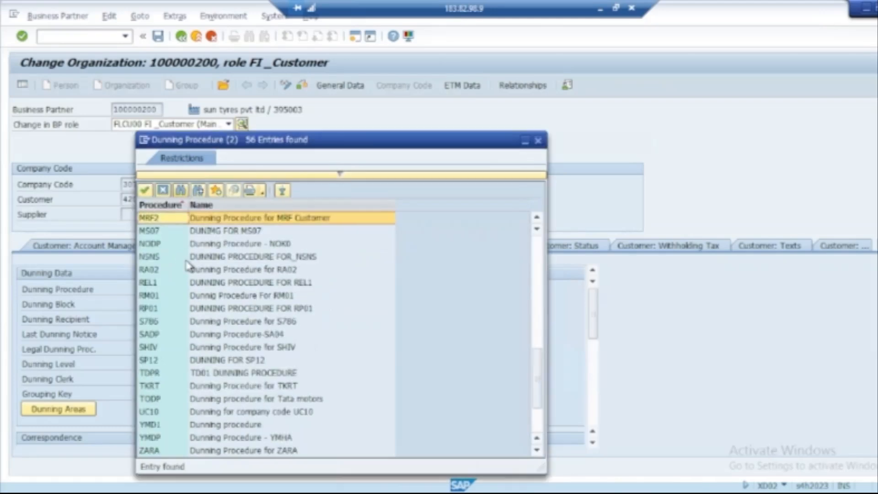
double_click(211, 219)
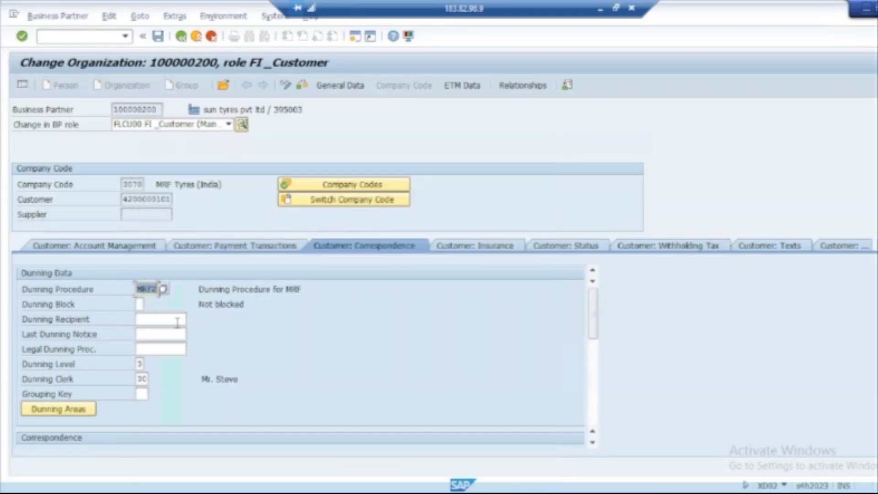
Examine the dunning recipient search help and the legal dunning, dunning level, dunning clerk and grouping key fields
click(235, 323)
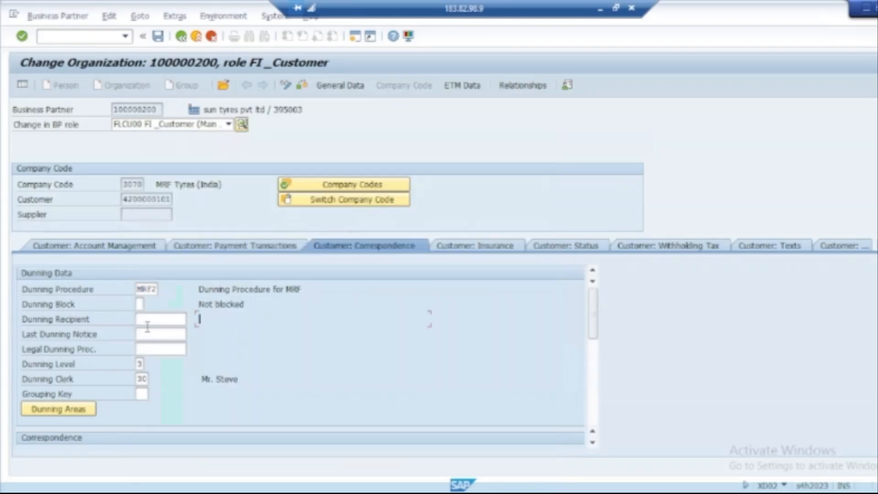
click(148, 319)
click(191, 320)
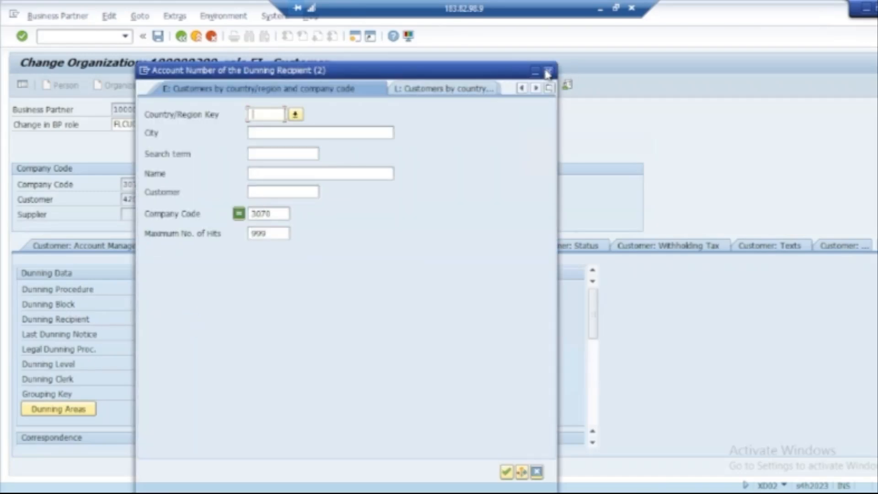
click(547, 73)
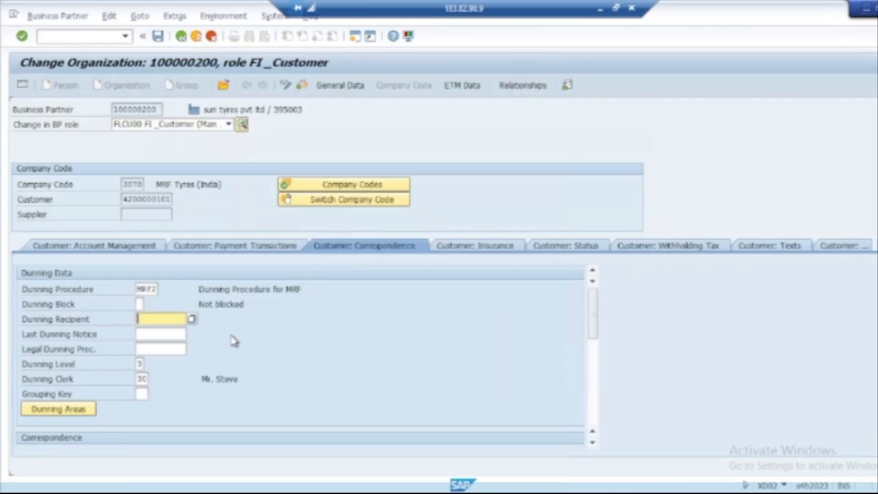
click(150, 349)
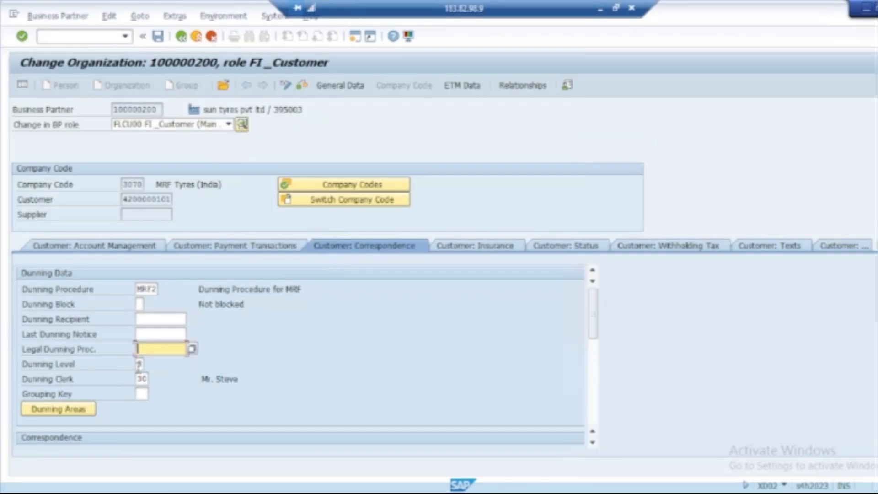
click(139, 364)
click(143, 378)
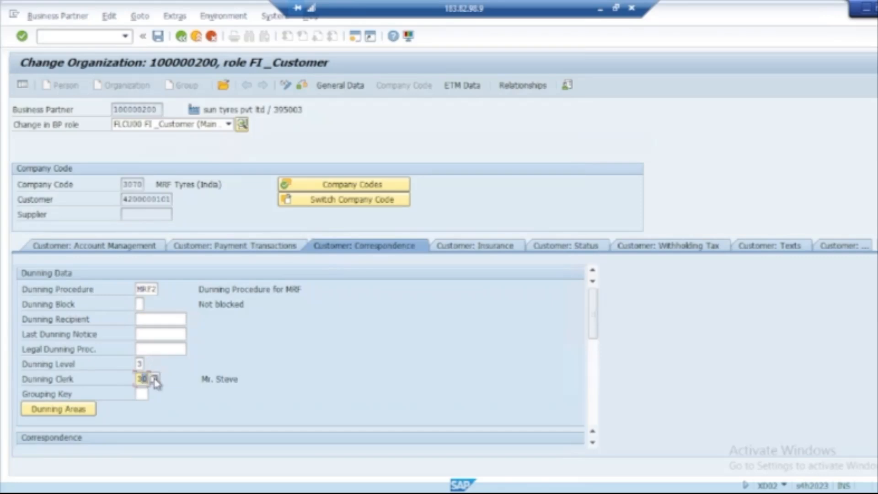
click(141, 392)
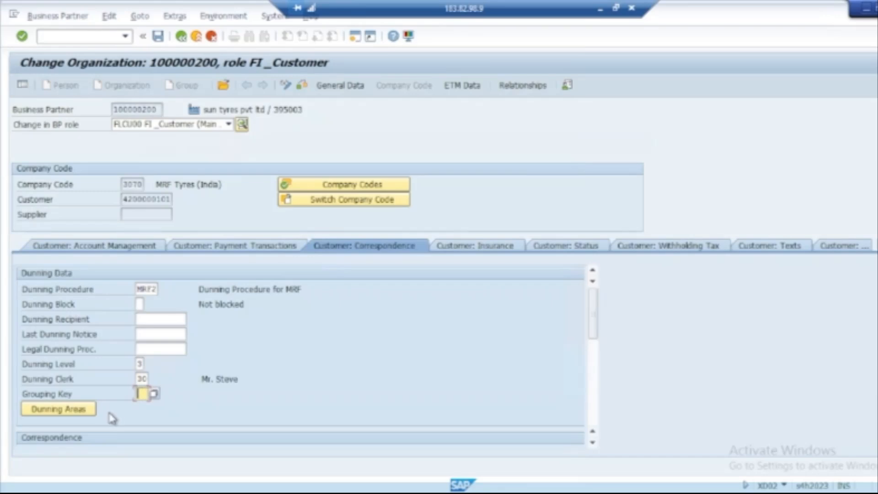
Delete the dunning area 30 entry with procedure MRF1, save the customer master and exit the transaction
click(82, 412)
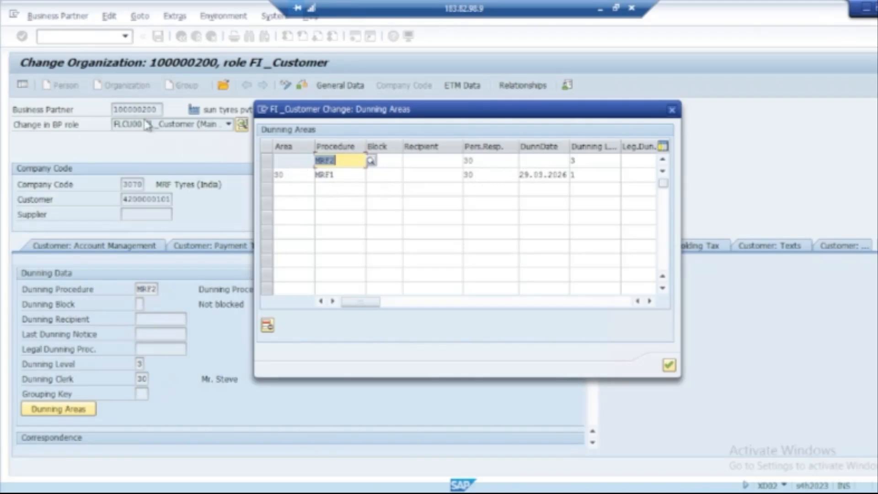
click(267, 176)
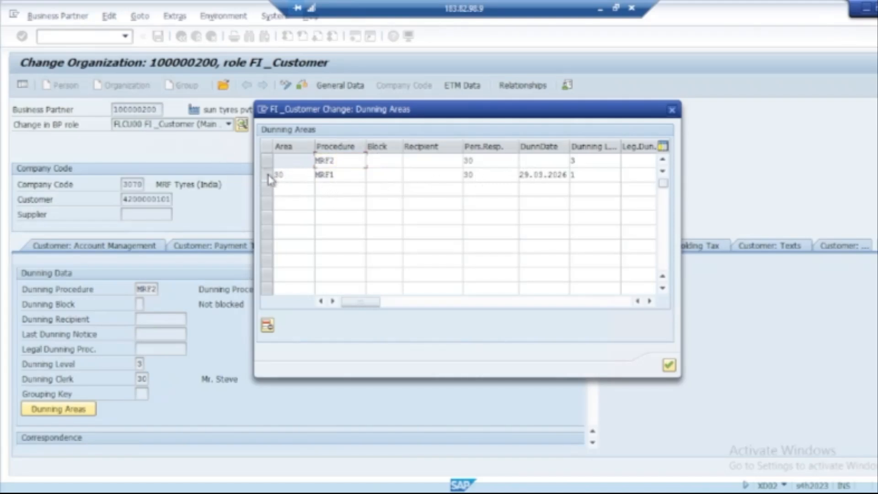
click(268, 325)
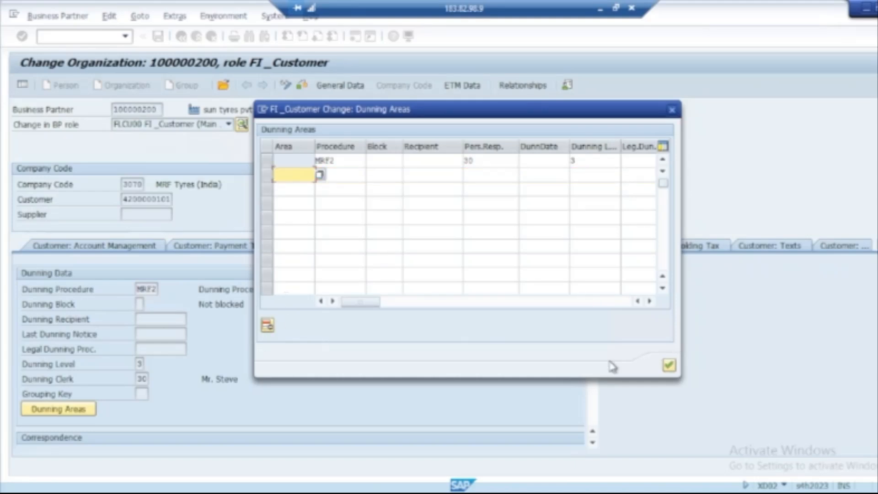
click(668, 364)
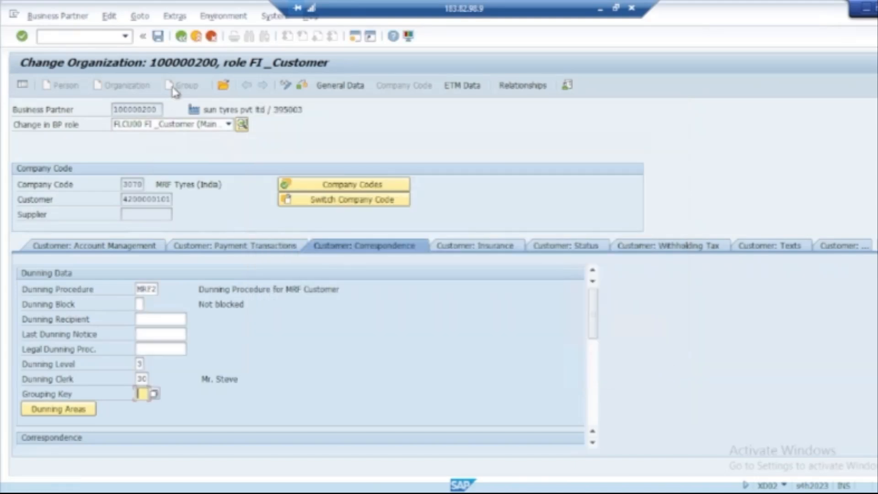
click(158, 36)
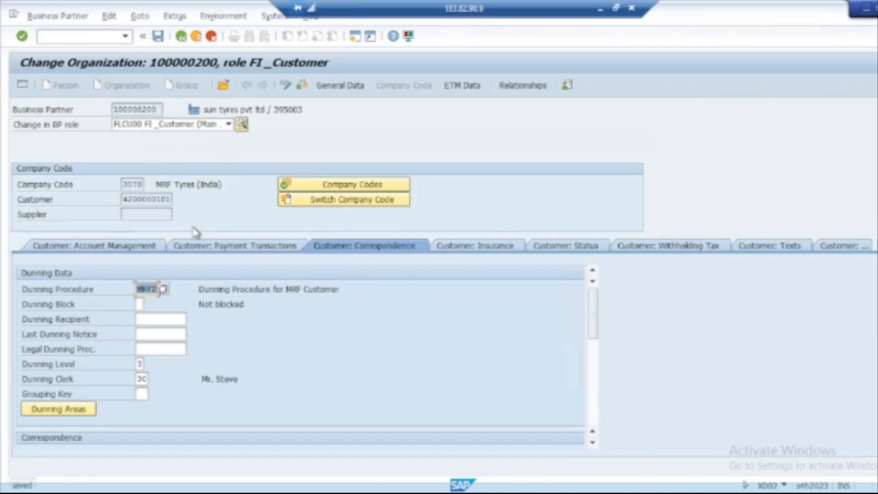
click(197, 38)
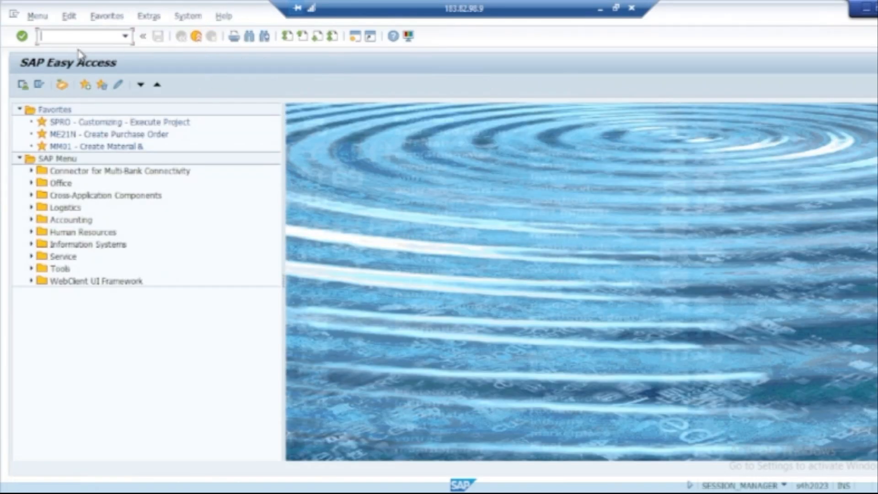
text(FI)
key(Return)
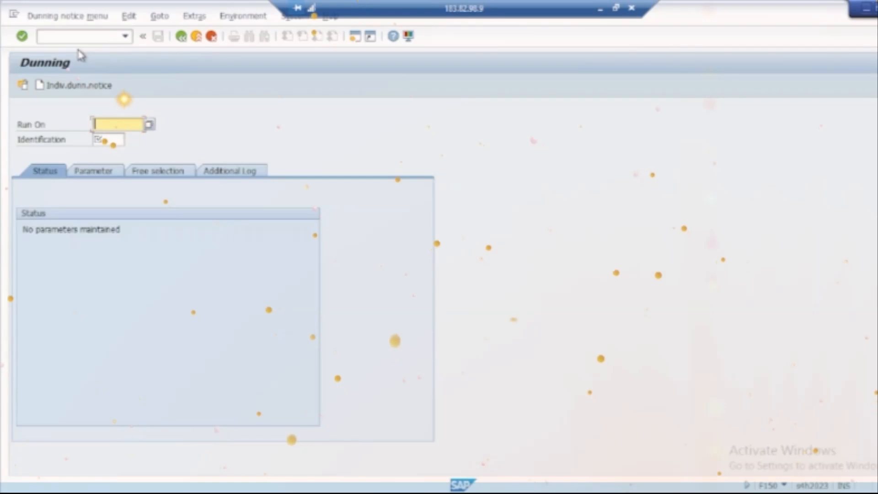
click(196, 36)
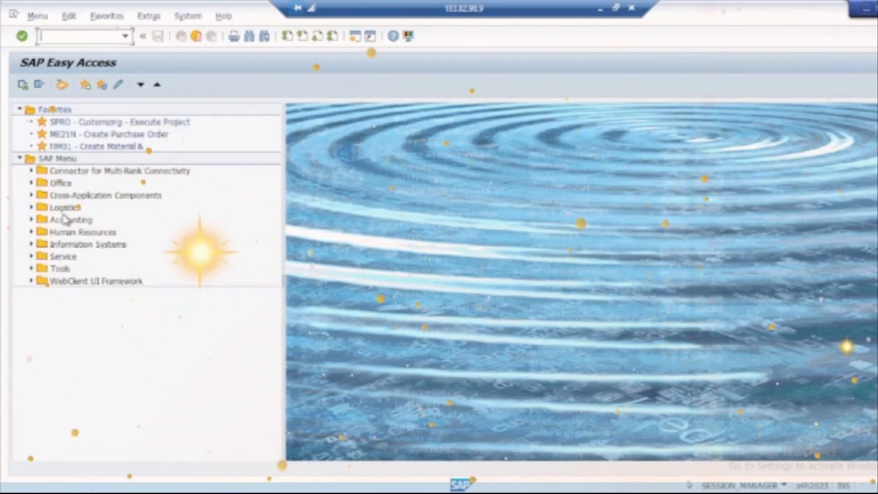
Open the F150 Dunning transaction from Periodic Processing under Accounts Receivable in Financial Accounting
click(31, 220)
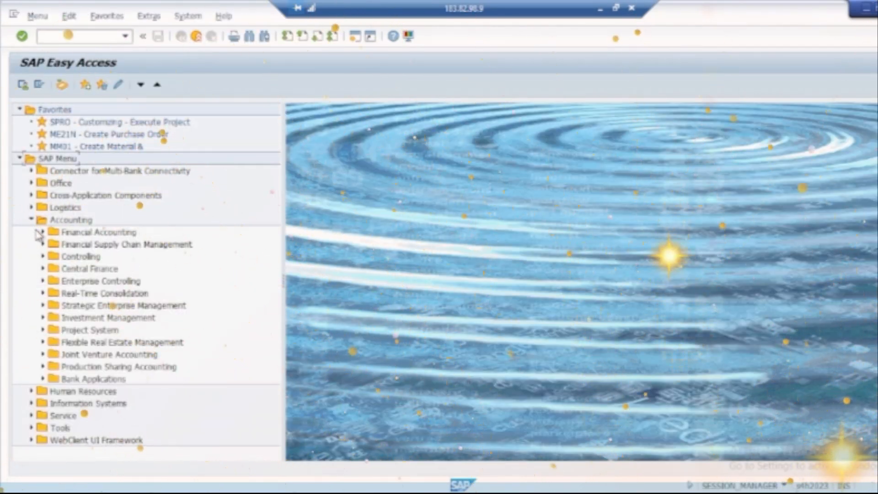
click(43, 231)
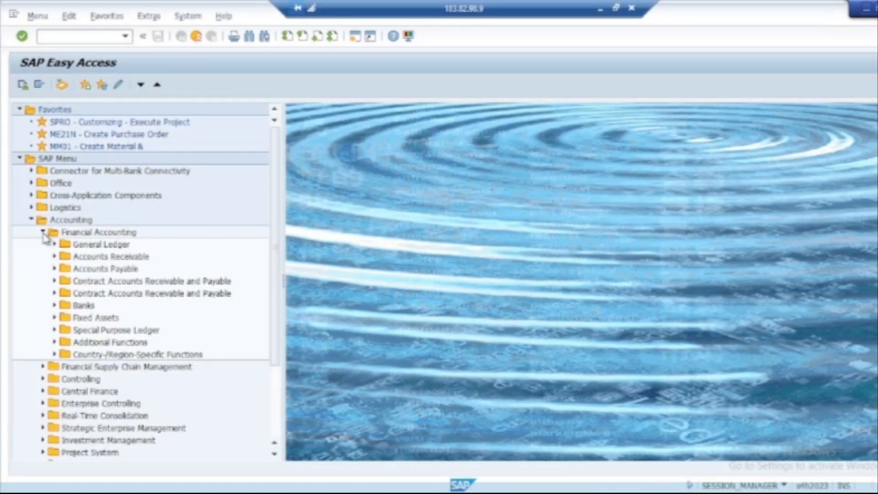
click(55, 257)
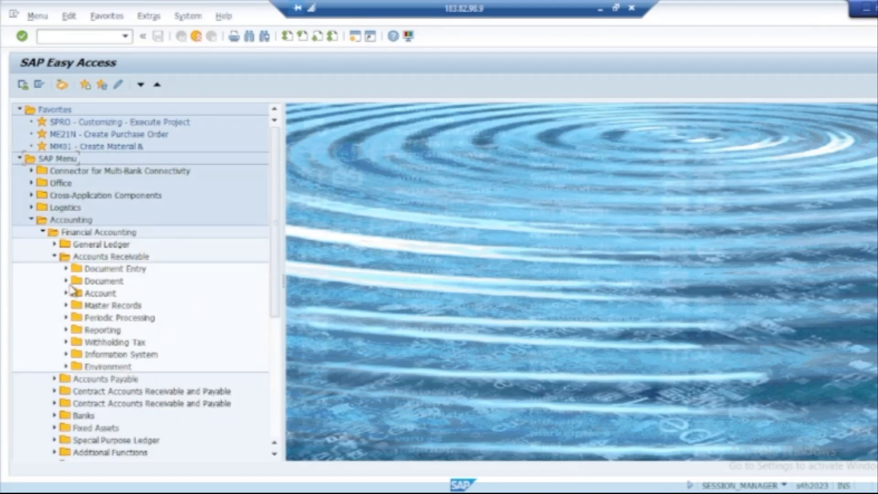
click(67, 318)
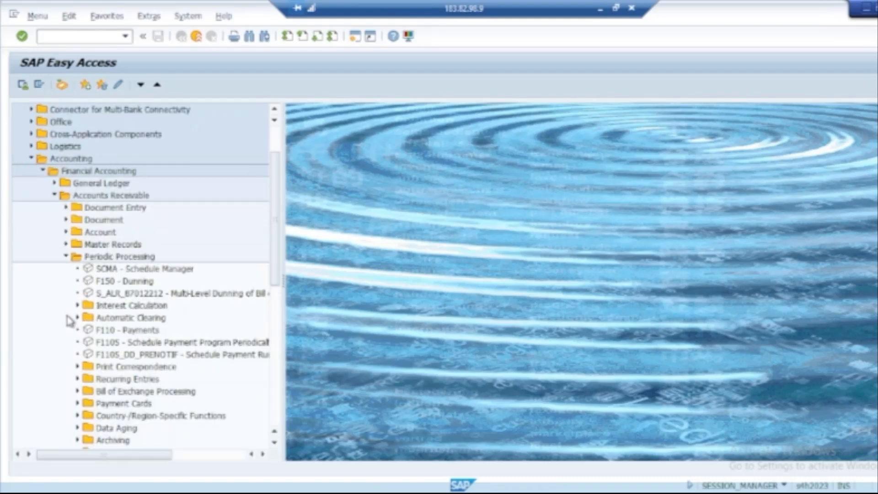
double_click(112, 282)
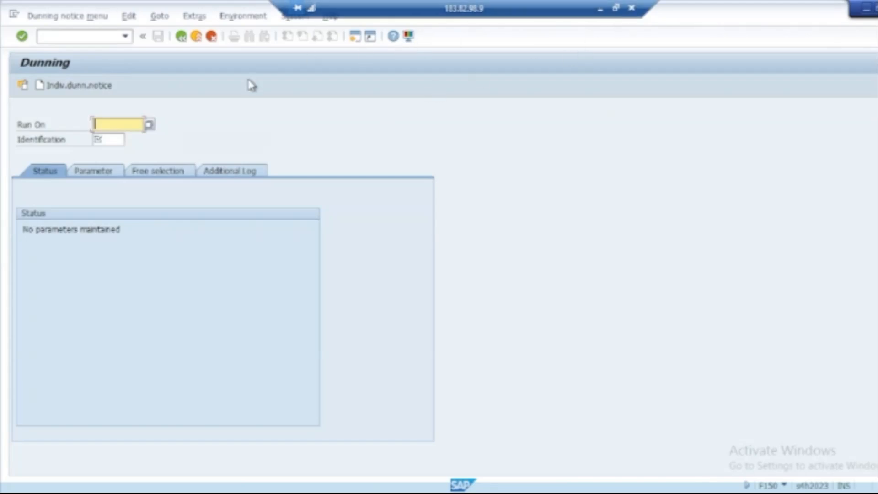
click(600, 8)
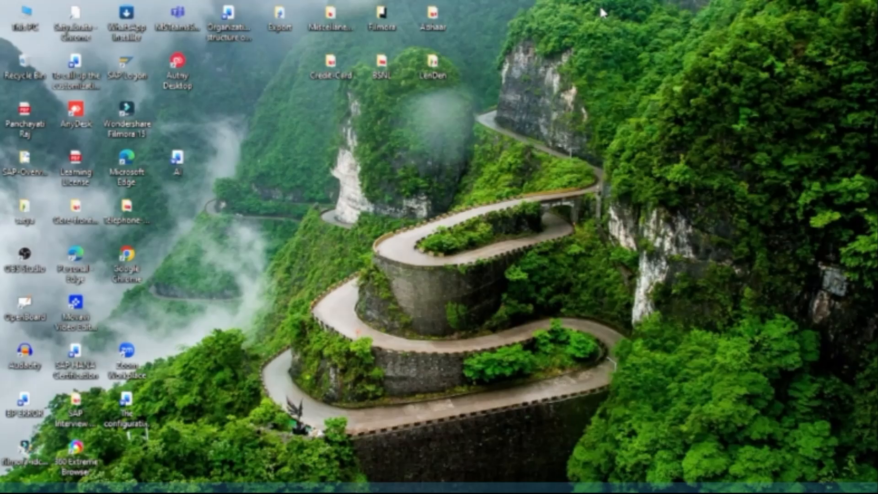
mouse_move(481, 434)
click(446, 492)
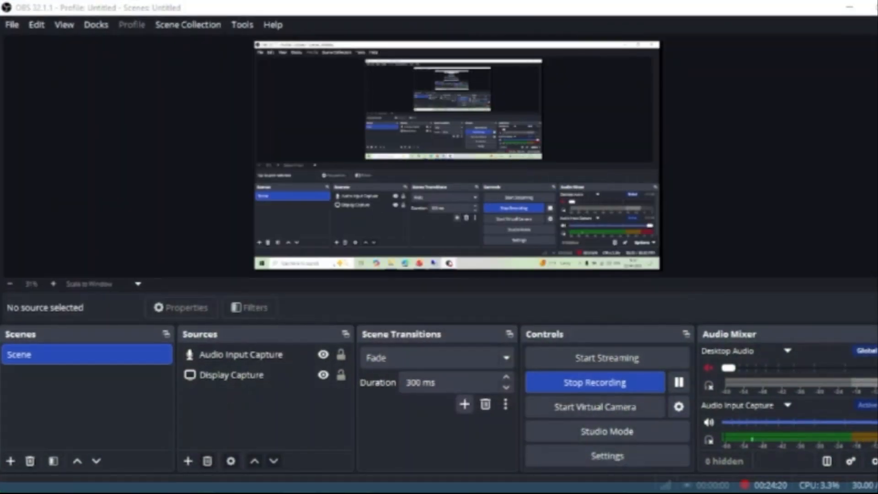
click(445, 491)
click(412, 492)
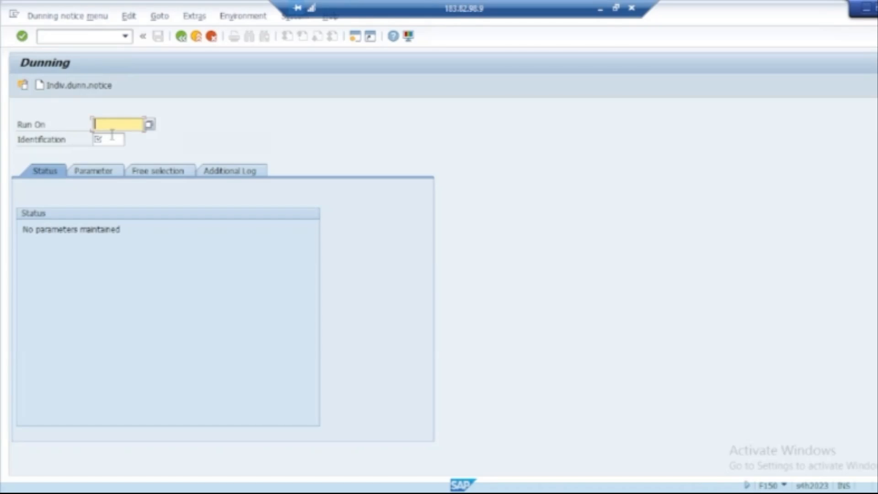
Leave the Dunning transaction and open the customer line item display with transaction FBL5N
click(196, 36)
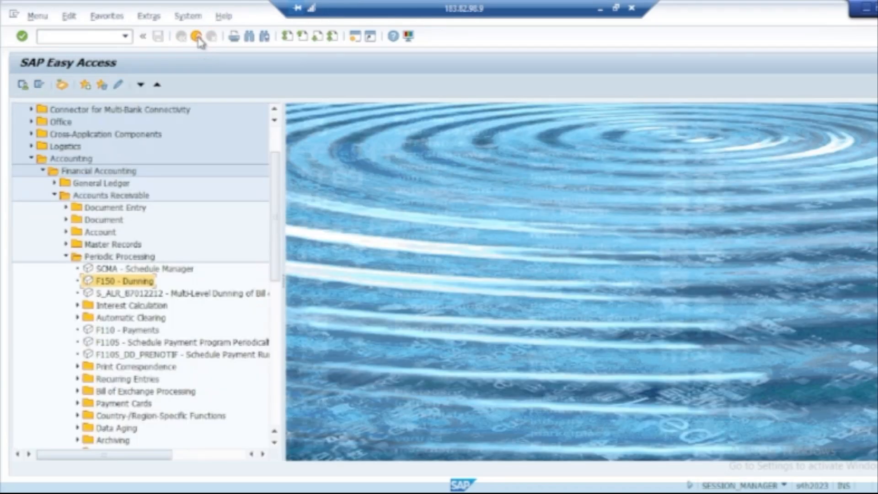
click(68, 40)
text(FBL5N)
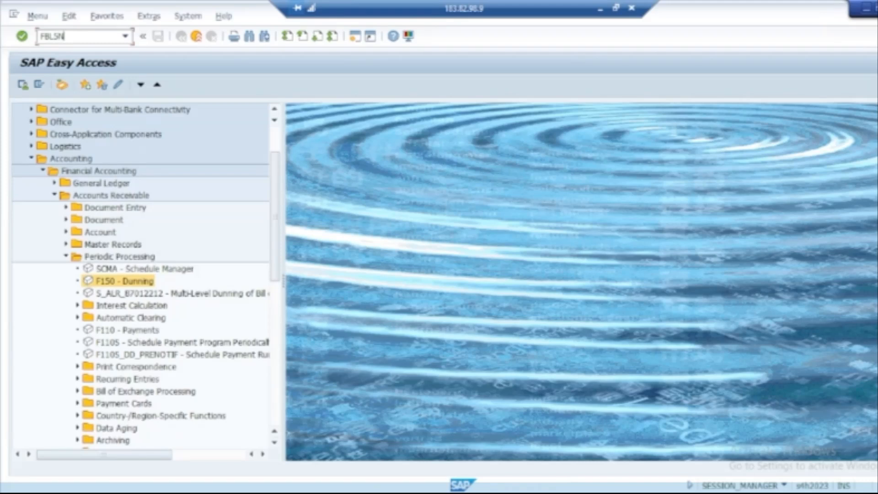
key(Return)
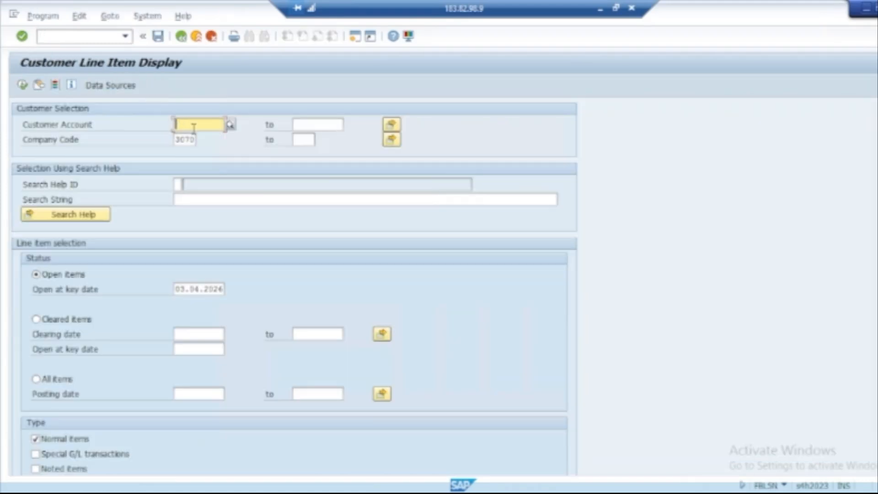
List the open items of customer SUN TYRES PVT LTD in company code 3070
text(420000)
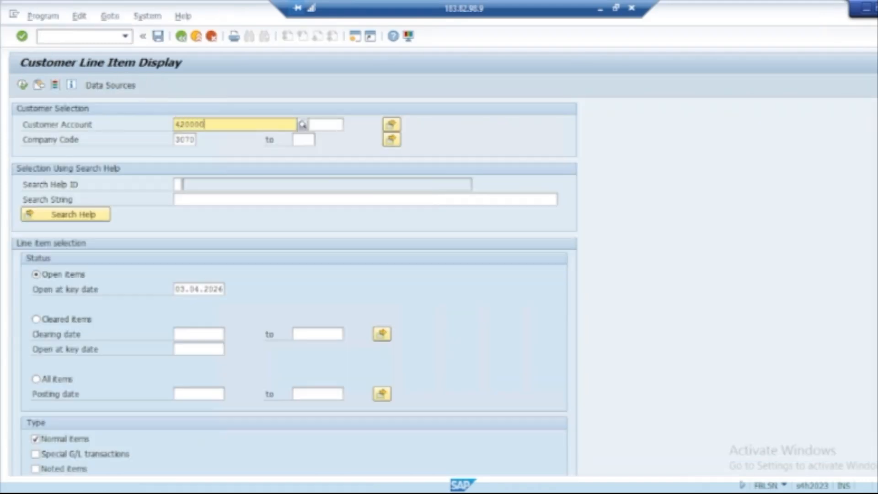
text(010)
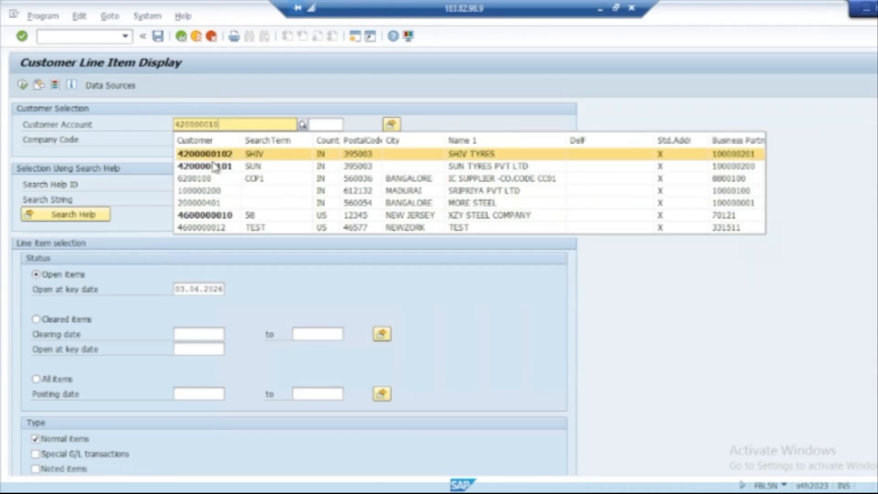
click(206, 166)
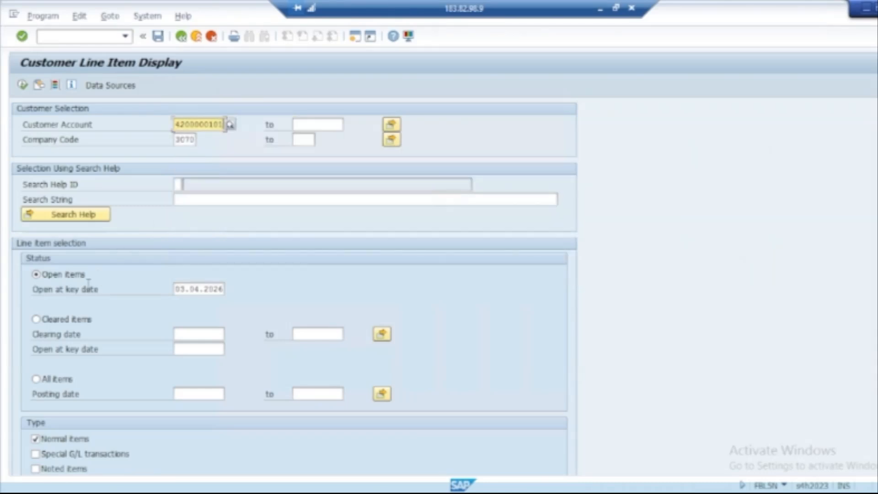
click(23, 85)
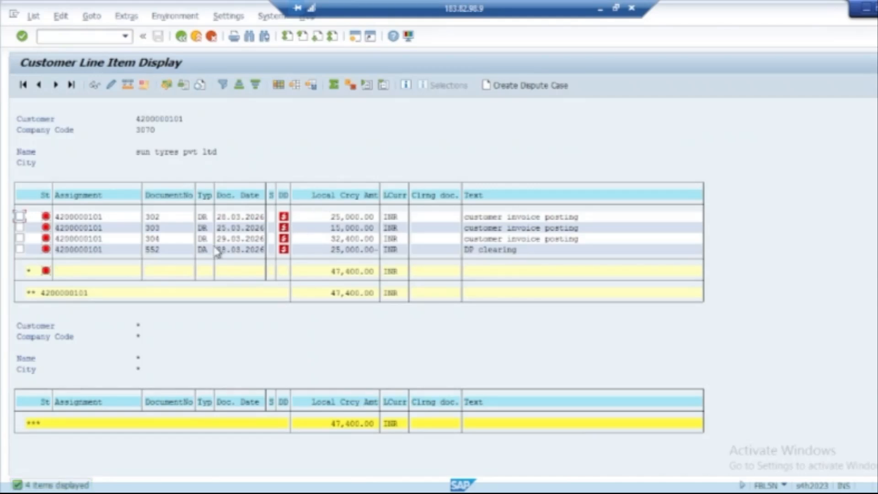
Examine the line item details of the 25,000 INR and 32,400 INR customer invoices, returning to the list after each
click(209, 217)
click(223, 218)
click(236, 220)
double_click(236, 220)
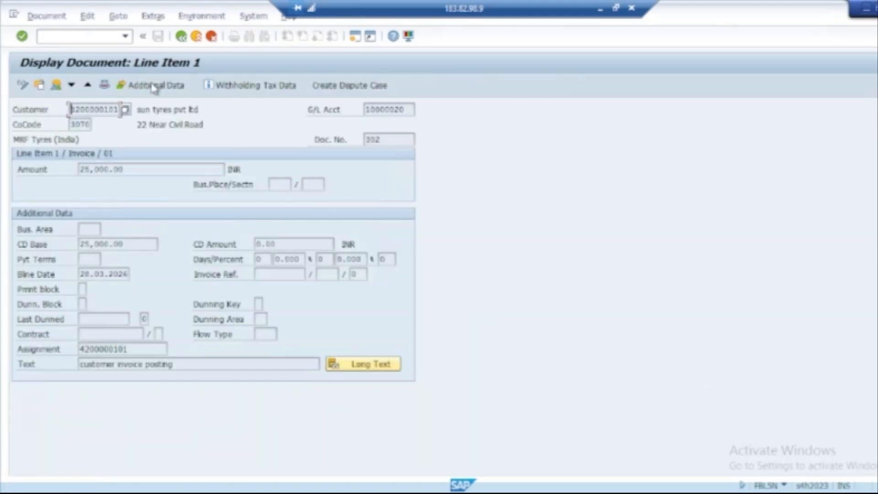
click(179, 37)
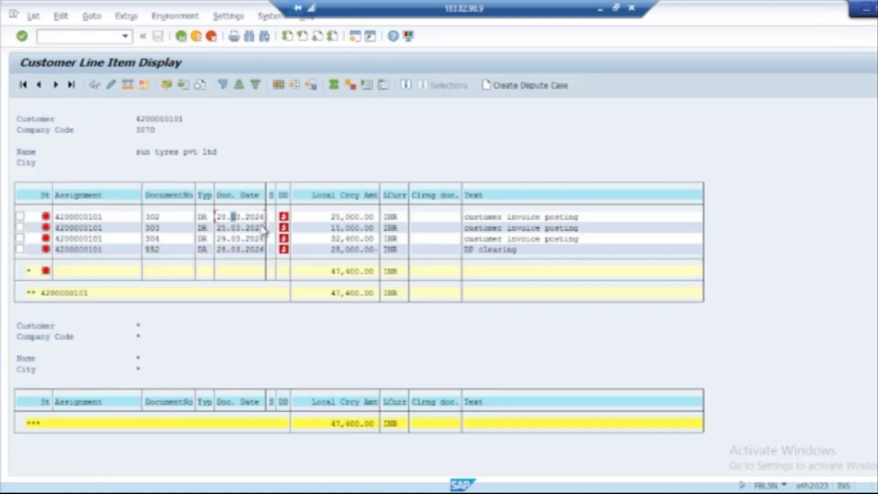
click(204, 220)
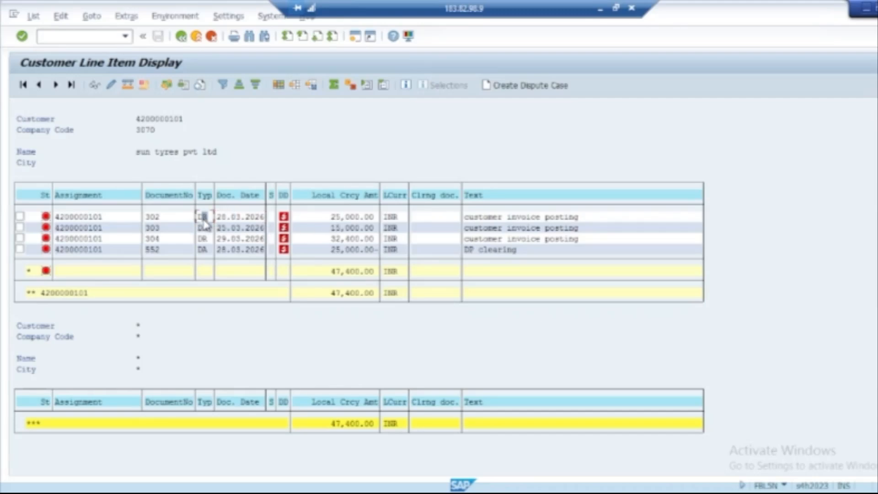
double_click(227, 238)
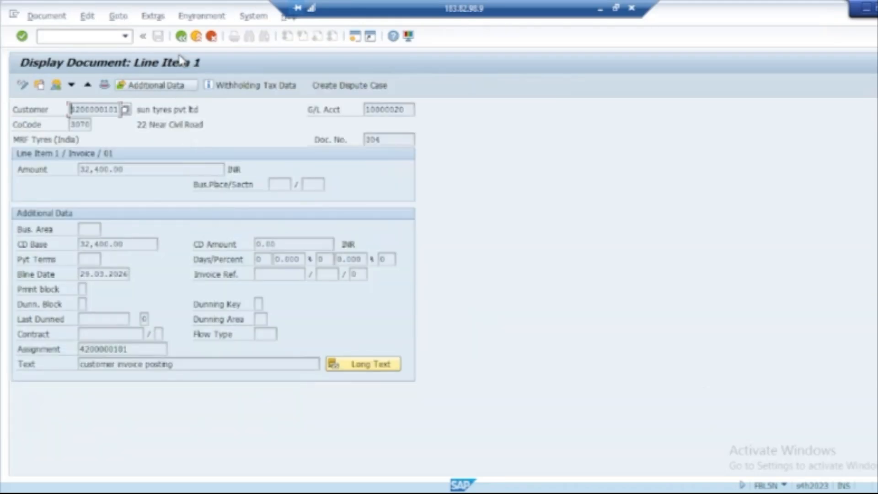
click(181, 36)
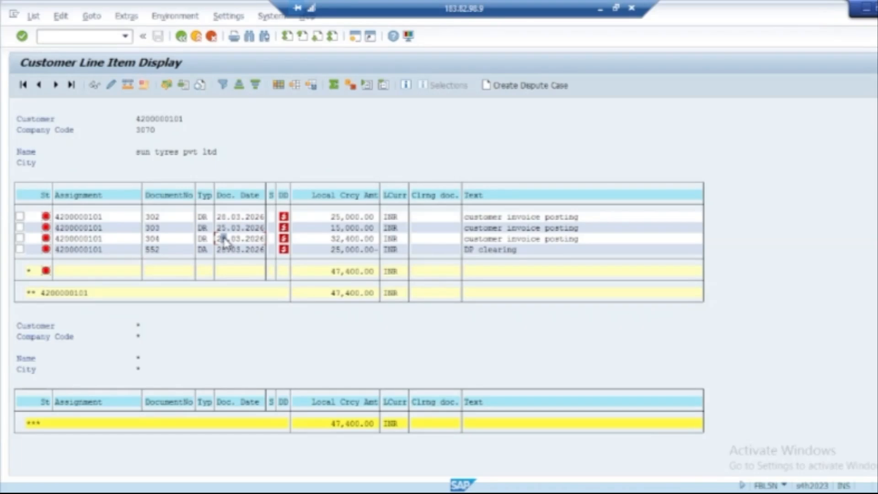
Change the 32,400 INR invoice line item to dunning key 3 and dunning area DA, and save it
double_click(224, 238)
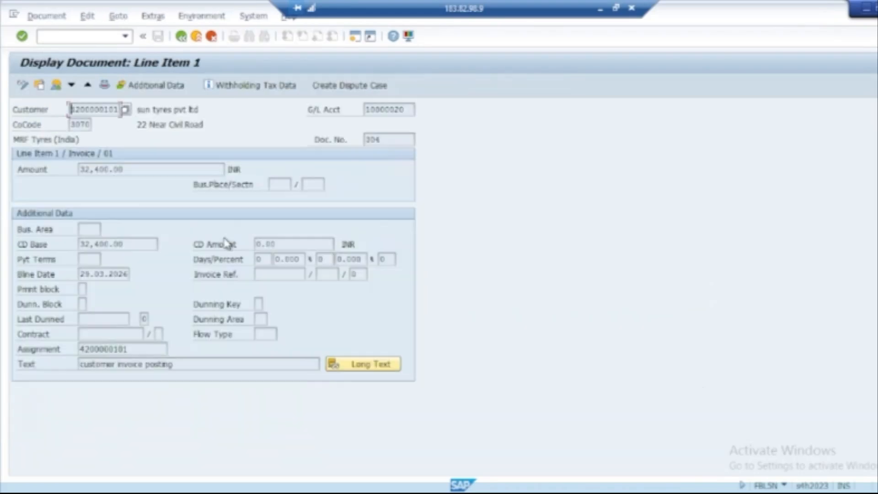
click(23, 85)
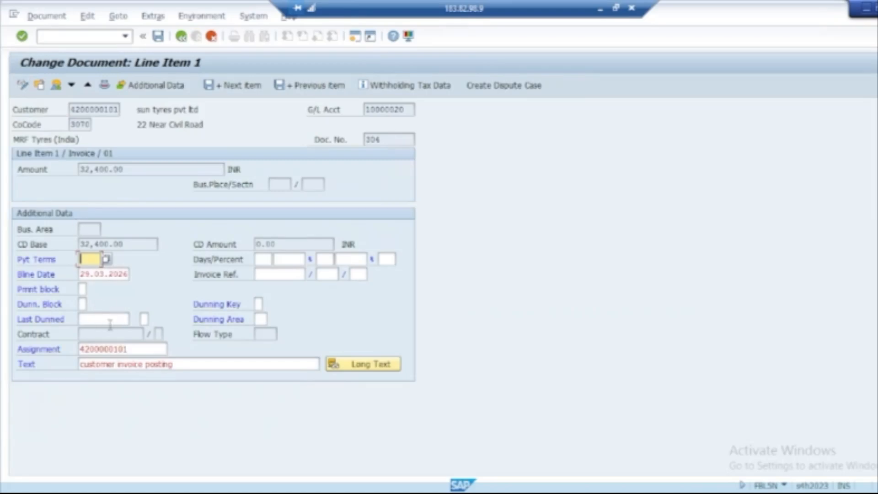
click(258, 304)
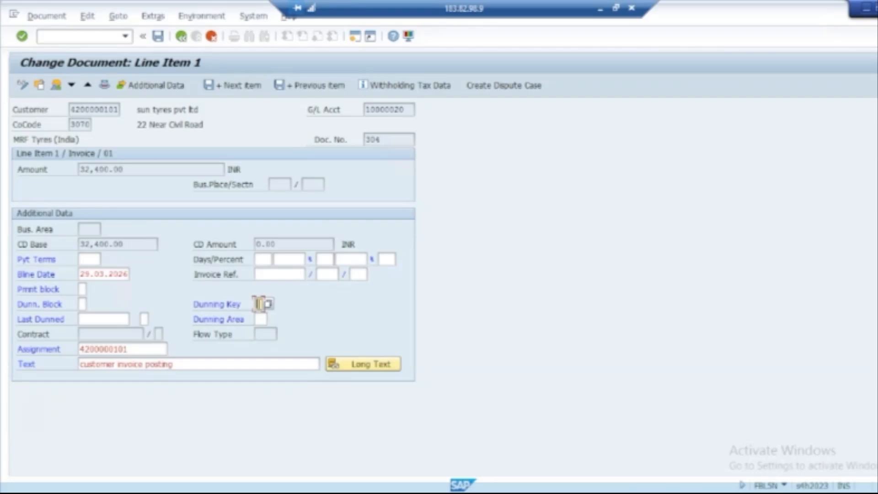
text(3)
click(261, 320)
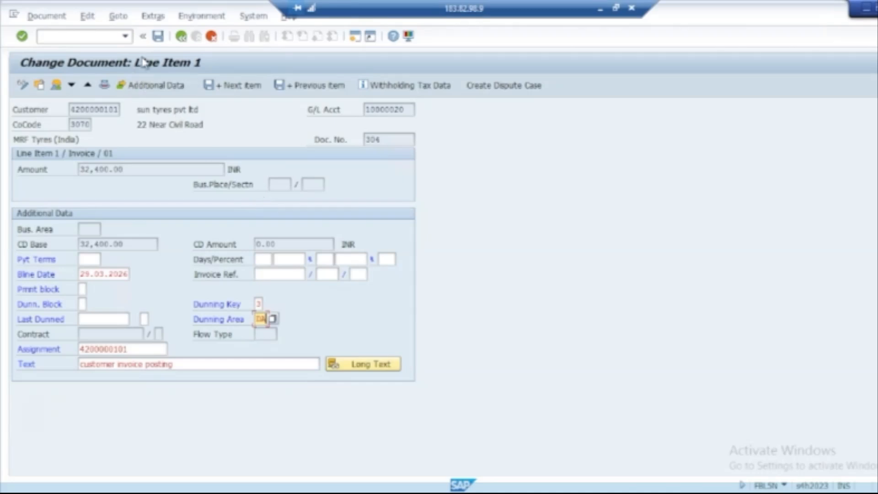
click(159, 37)
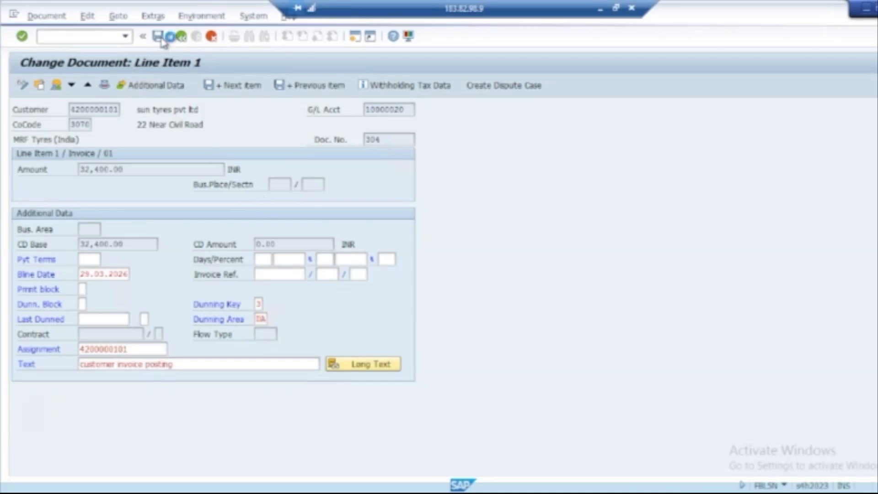
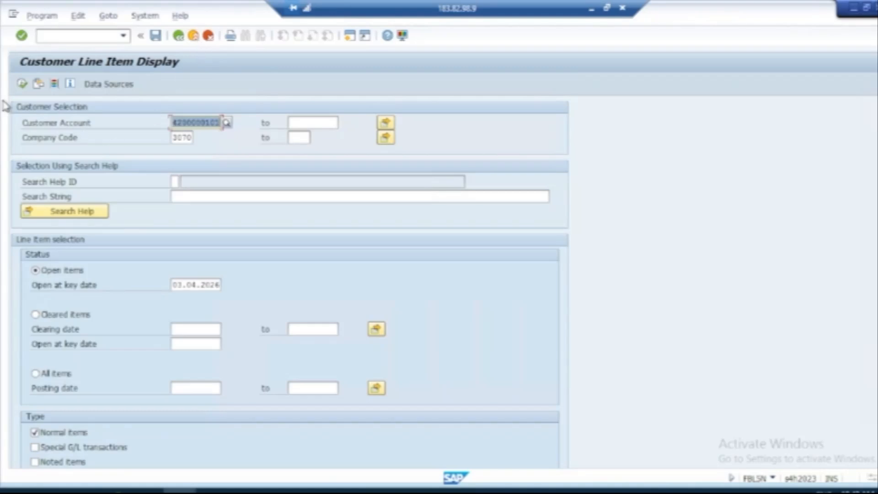
Redisplay the customer's open items to review the 32,400 INR invoice, and exit the line item display
click(22, 85)
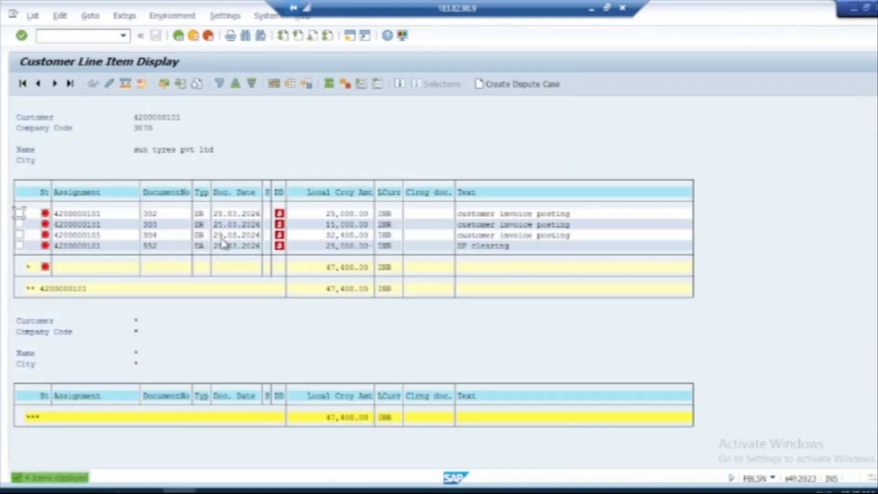
click(150, 235)
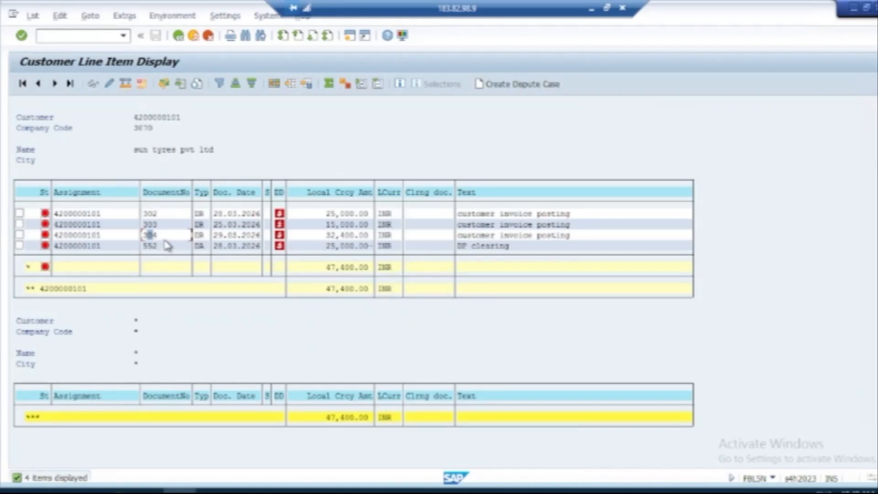
click(179, 36)
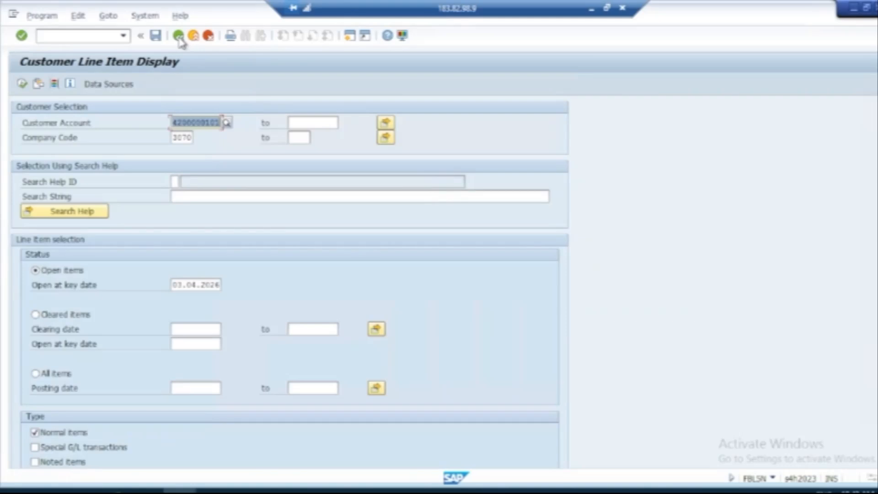
click(179, 37)
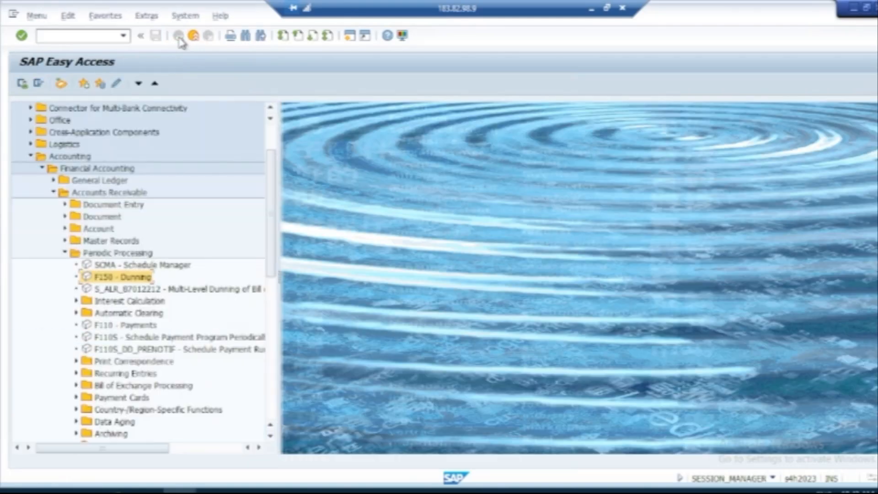
Open the F150 Dunning transaction and identify the run with date 03.04.2026 and identification MRF2
click(58, 37)
double_click(137, 278)
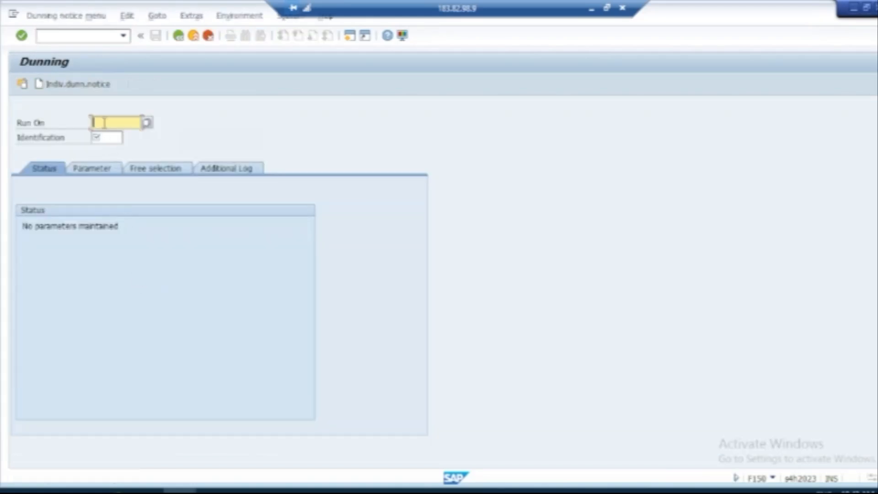
text(03.04.2026)
click(105, 138)
text(M)
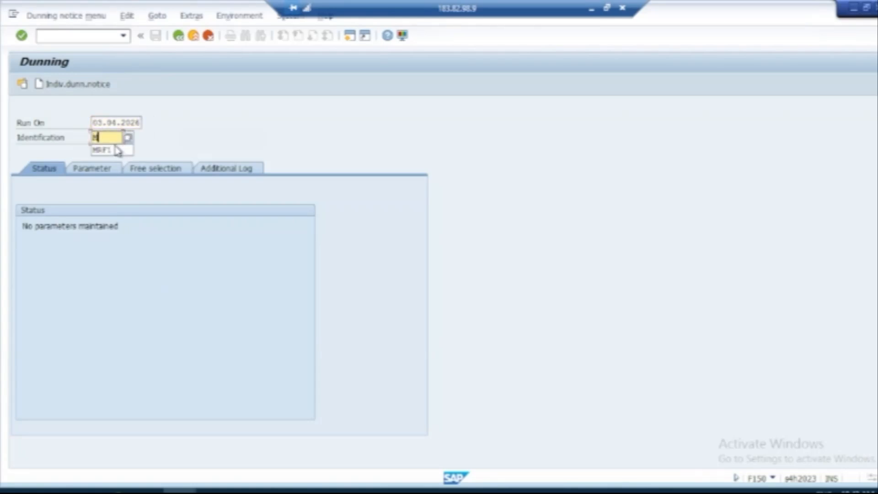
text(RF2)
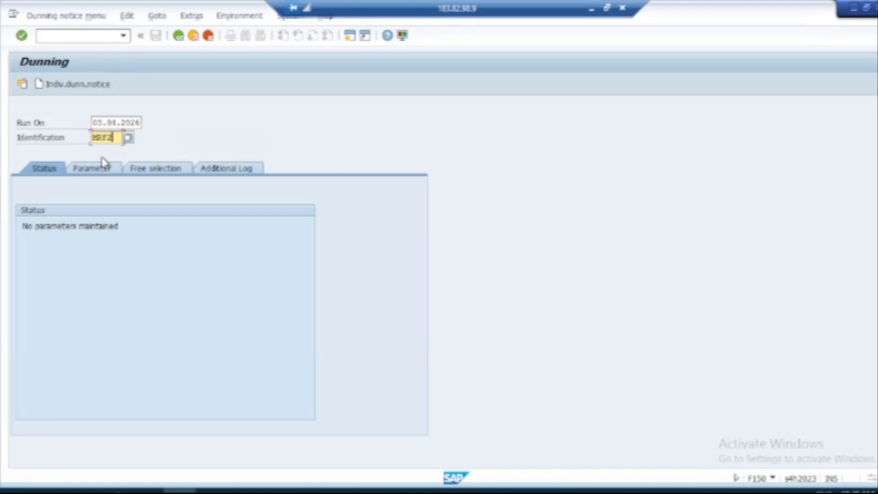
Set the run's dunning date and documents posted up to date to 03.04.2026 in the dunning parameters
click(96, 174)
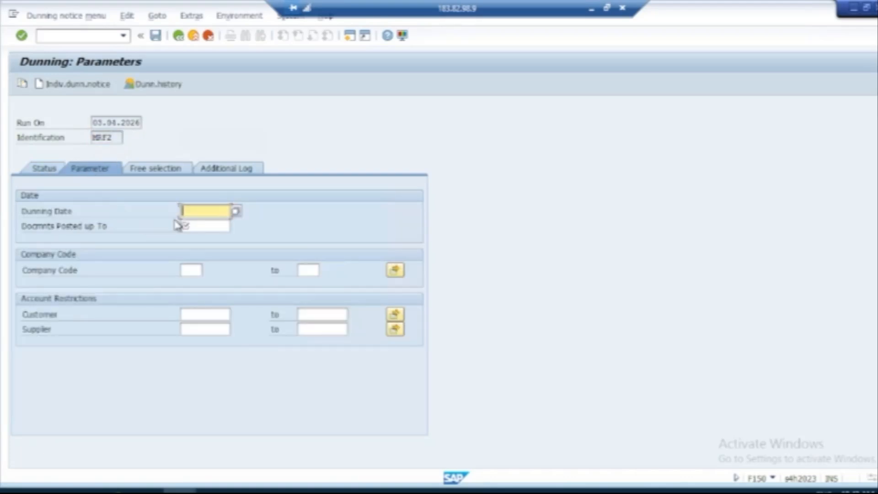
click(236, 211)
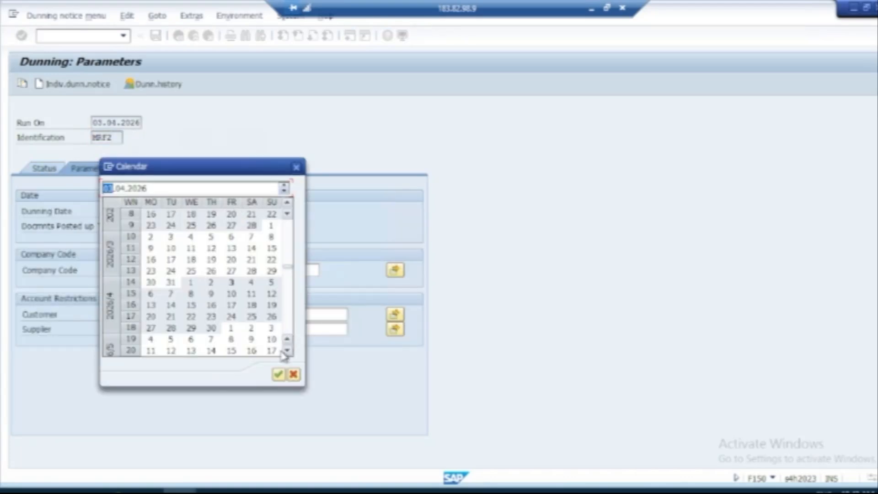
click(280, 373)
click(219, 226)
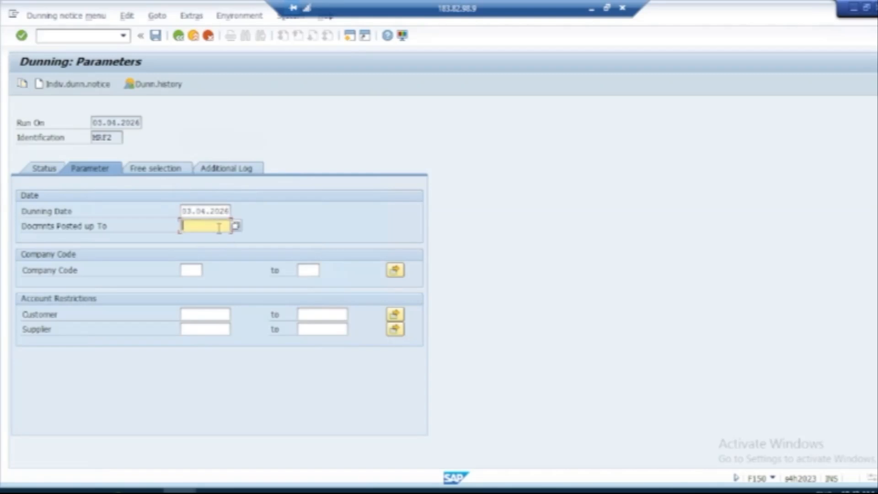
click(236, 226)
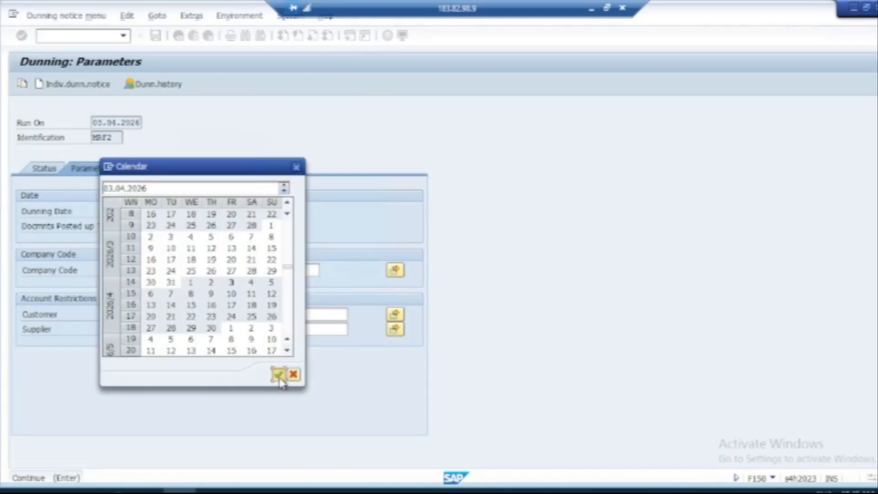
click(278, 374)
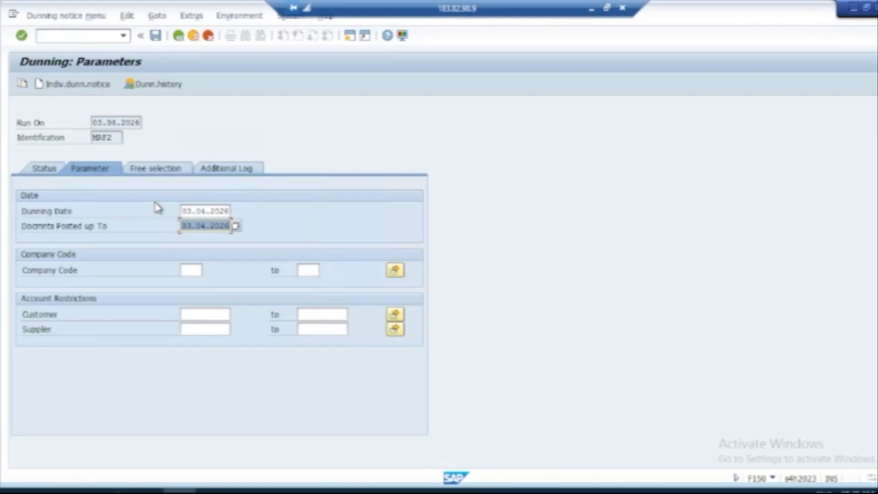
Restrict the dunning run to company code 3070
click(185, 270)
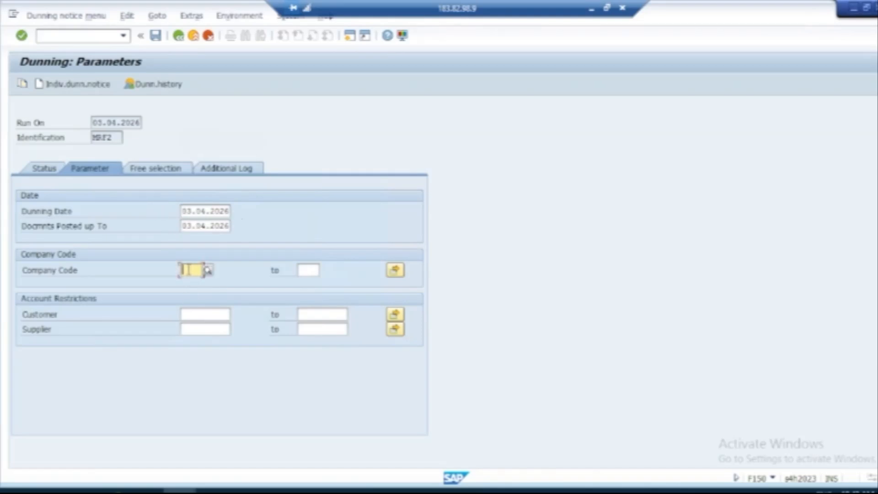
text(3070)
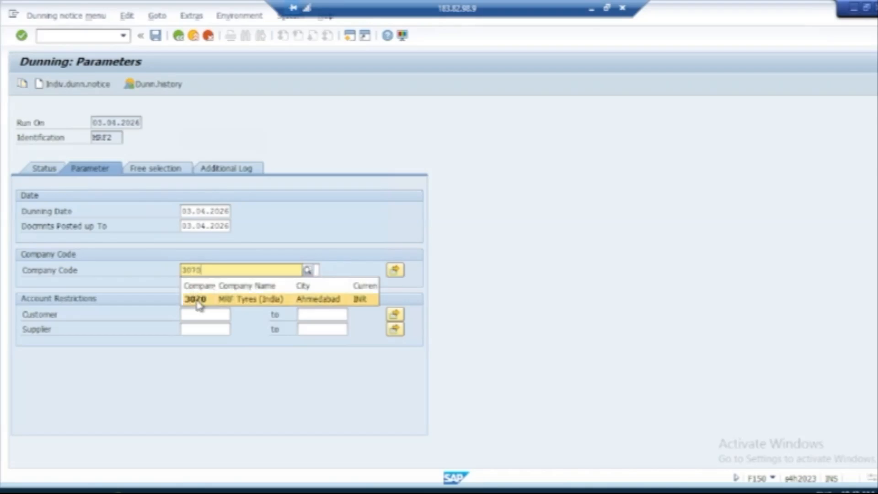
click(206, 297)
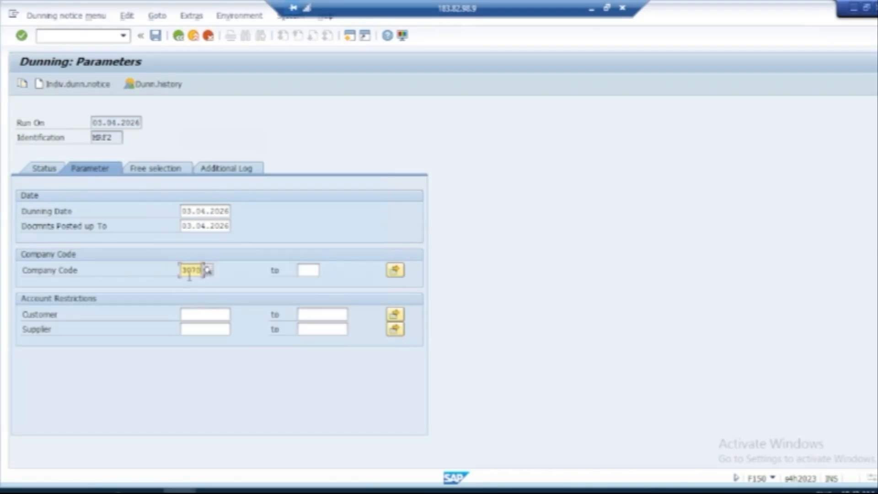
Limit the run's customer account range to SUN TYRES PVT LTD as both start and end value
click(204, 313)
text(4)
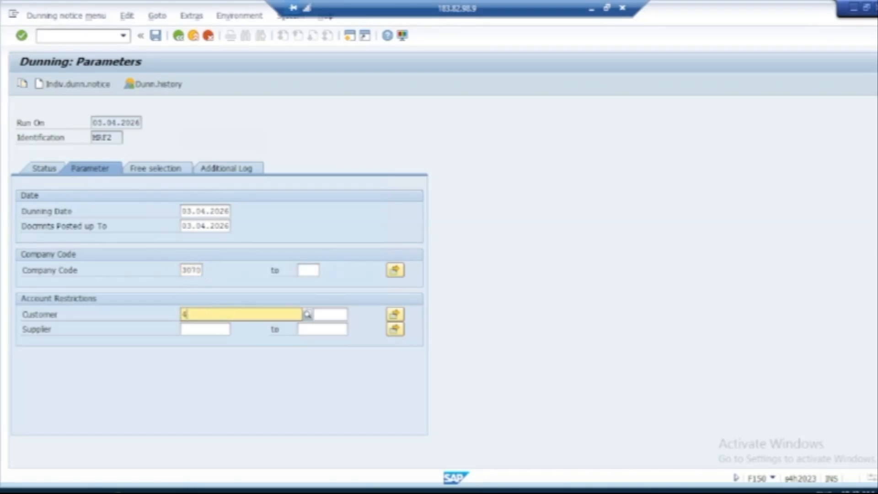
text(20000)
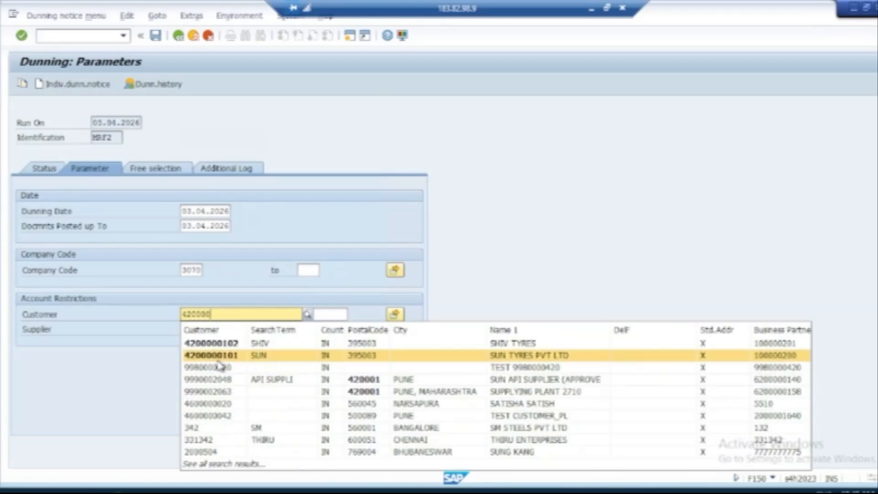
click(231, 355)
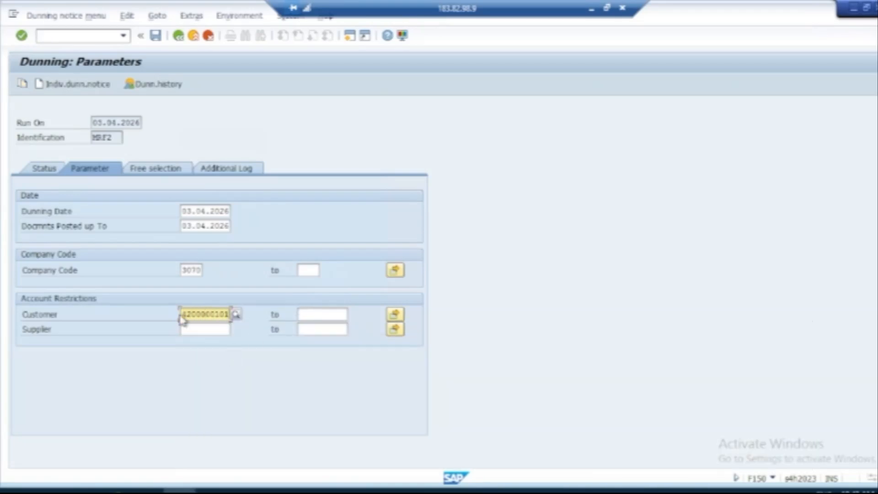
drag(183, 316, 225, 314)
key(ctrl+c)
click(250, 326)
click(317, 314)
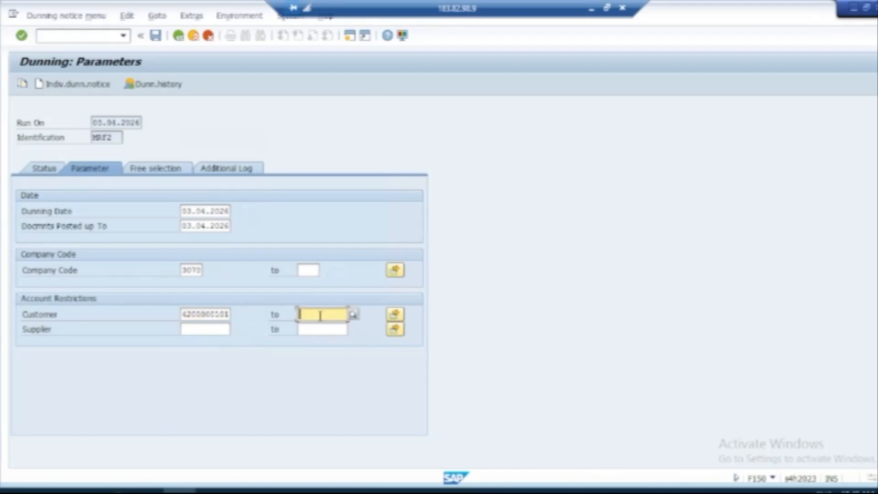
key(ctrl+v)
Set the additional log's customer range to SUN TYRES PVT LTD only, and save the dunning parameters
click(167, 170)
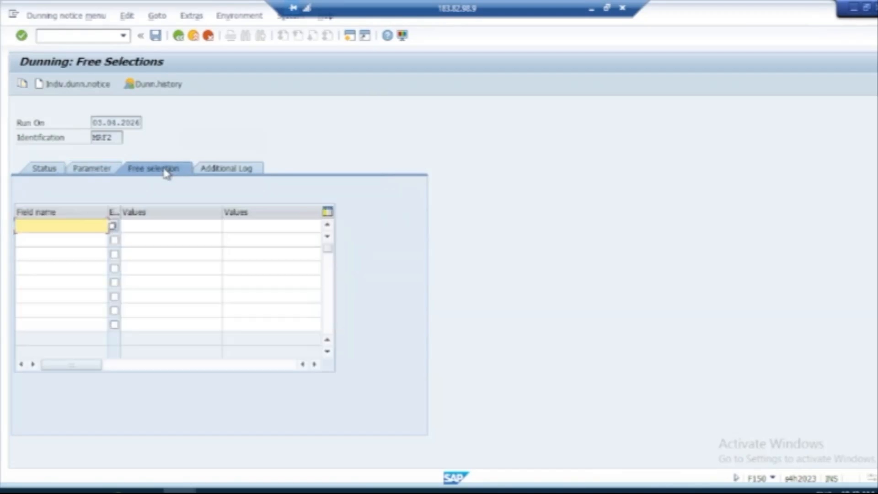
click(229, 169)
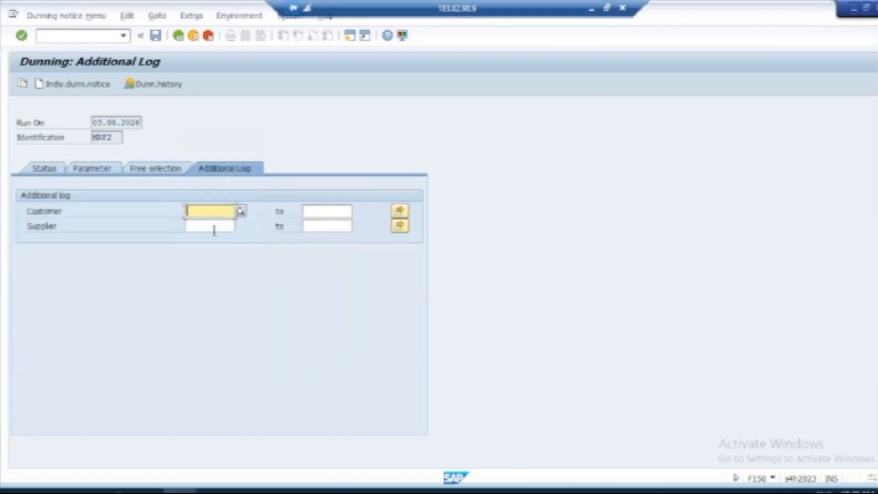
key(ctrl+v)
click(320, 213)
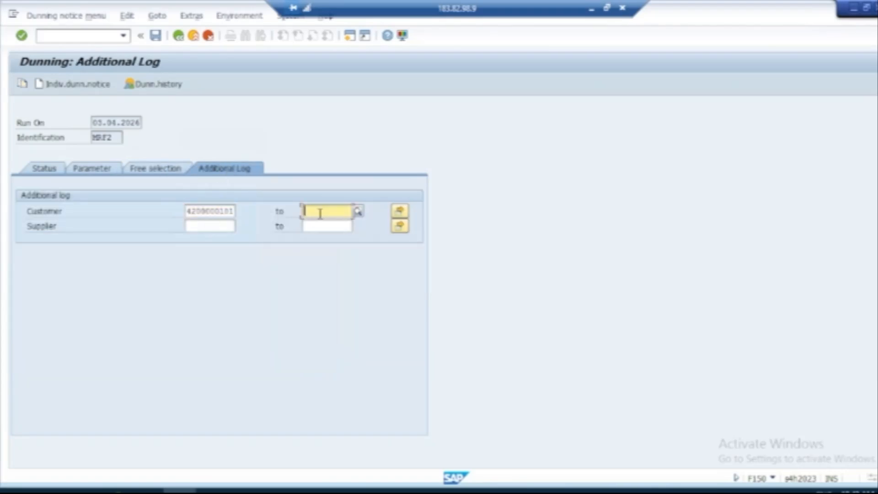
key(ctrl+v)
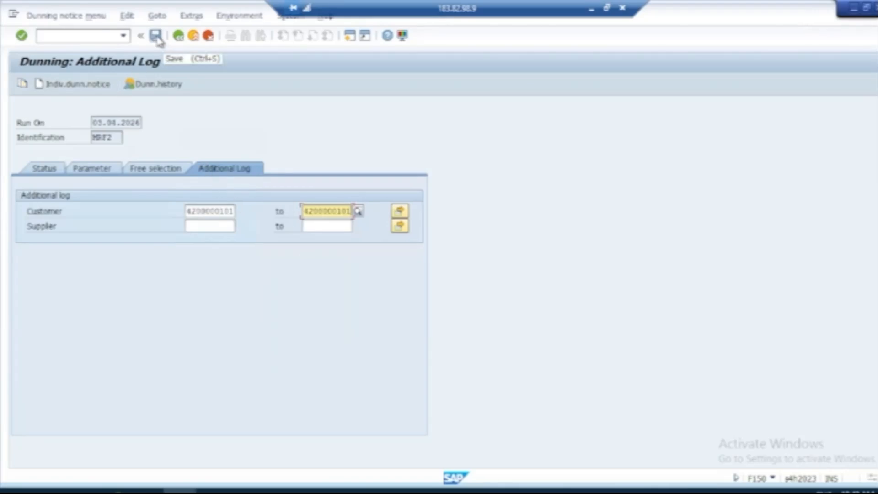
click(56, 172)
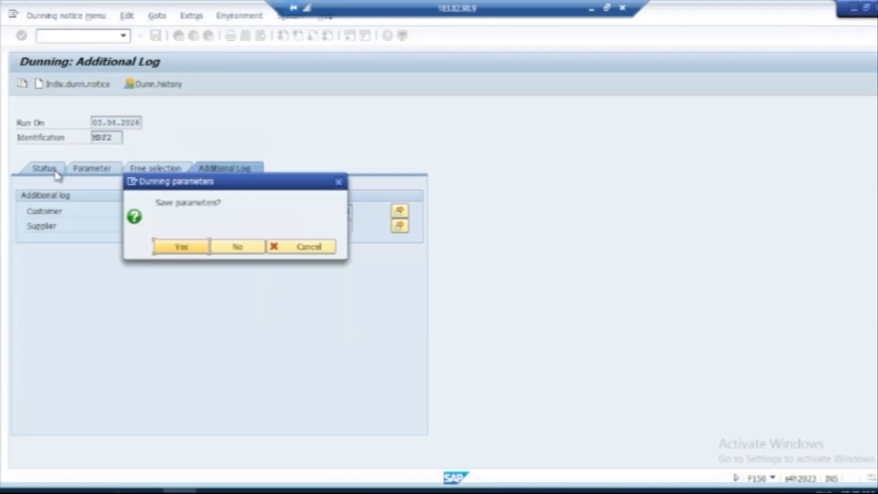
click(180, 247)
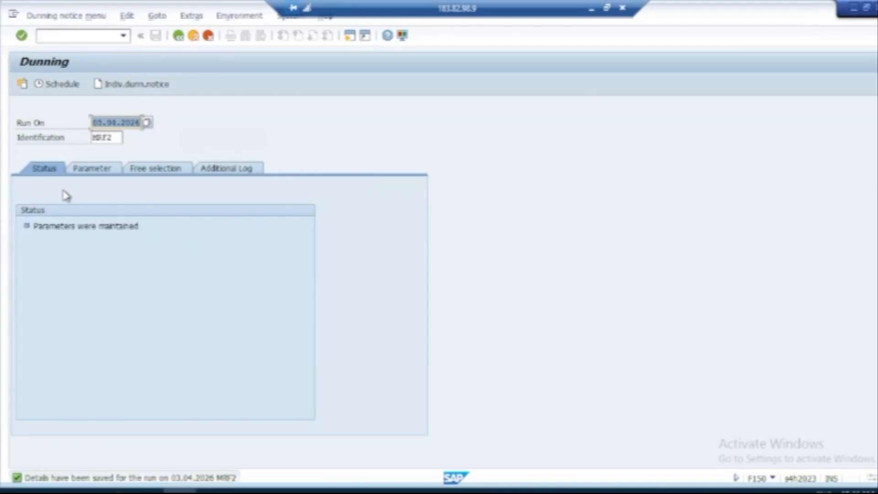
Schedule selection and print on output device LP01, starting immediately with dunning print included, and check the notices generated
click(59, 86)
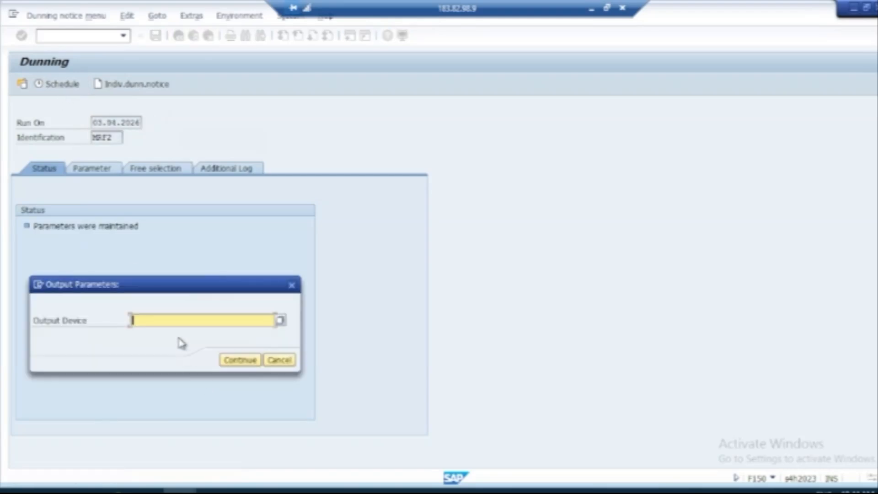
text(LP01)
click(234, 360)
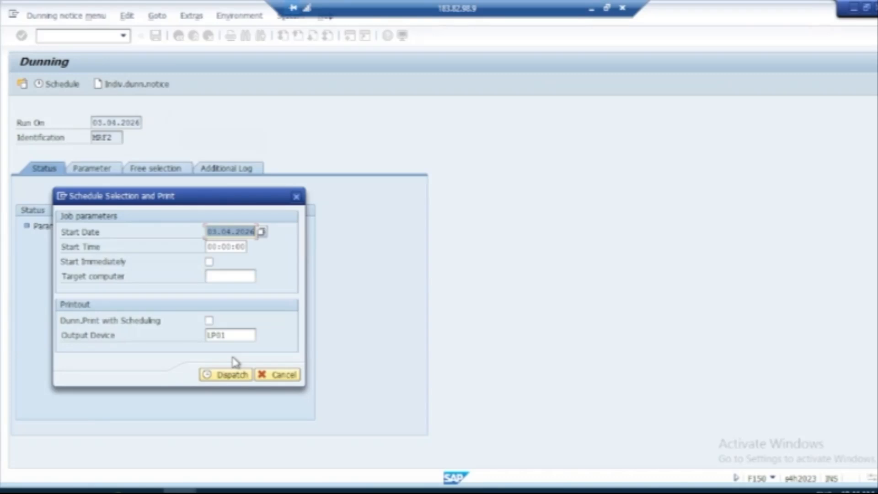
click(210, 262)
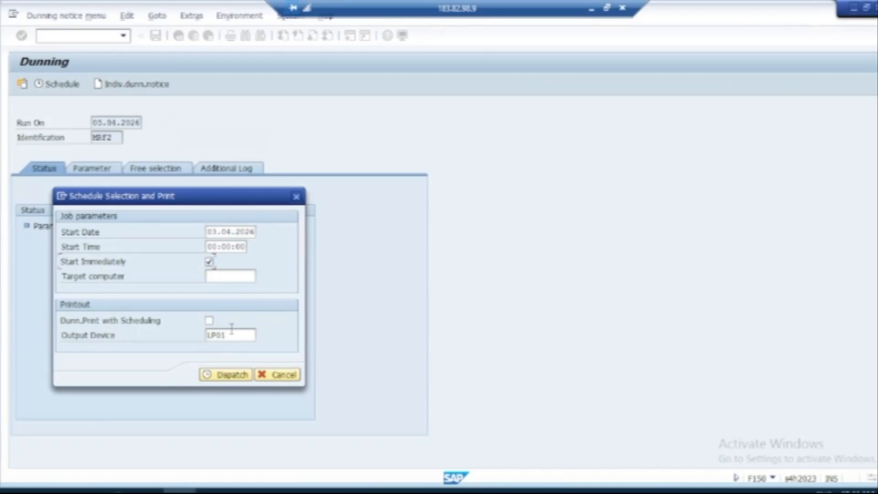
click(210, 320)
click(234, 378)
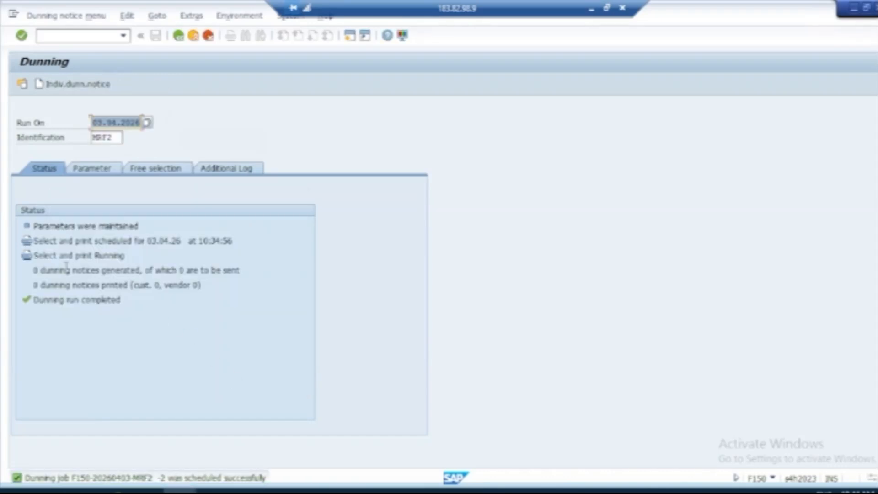
drag(36, 270, 150, 271)
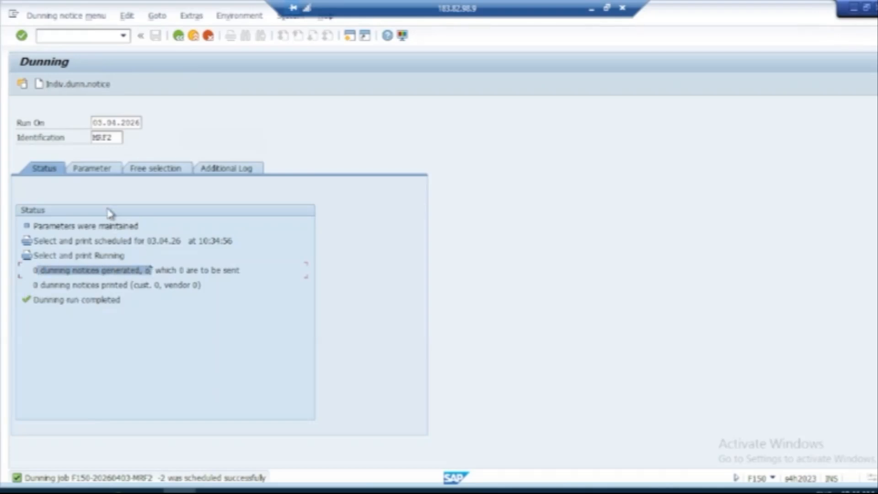
Set up an individual dunning notice on output device LP01 for company code 3070 with print preview enabled
click(87, 90)
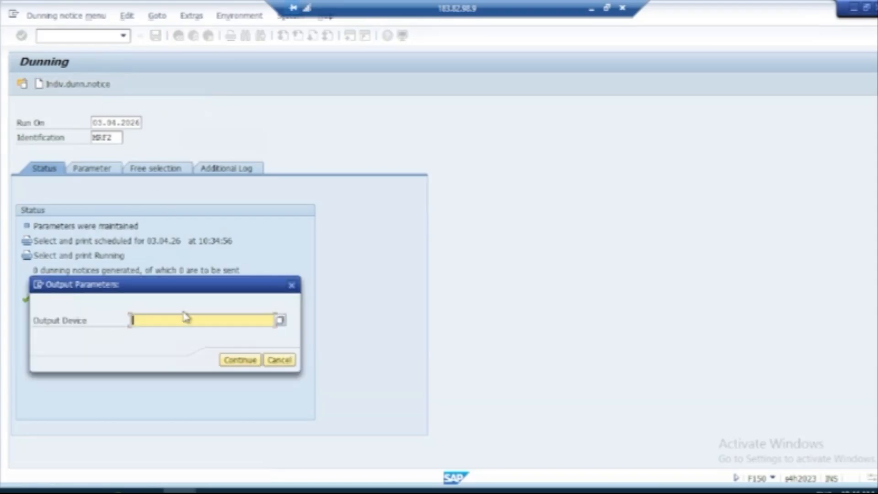
text(LP01)
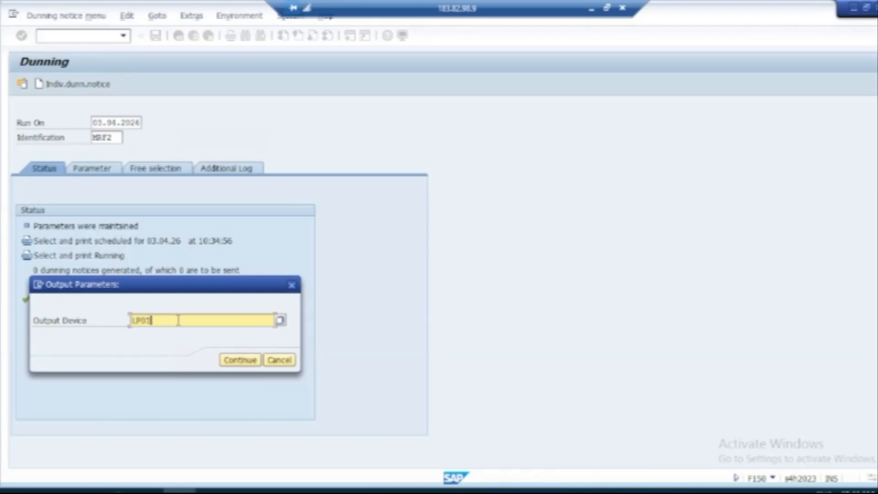
key(Return)
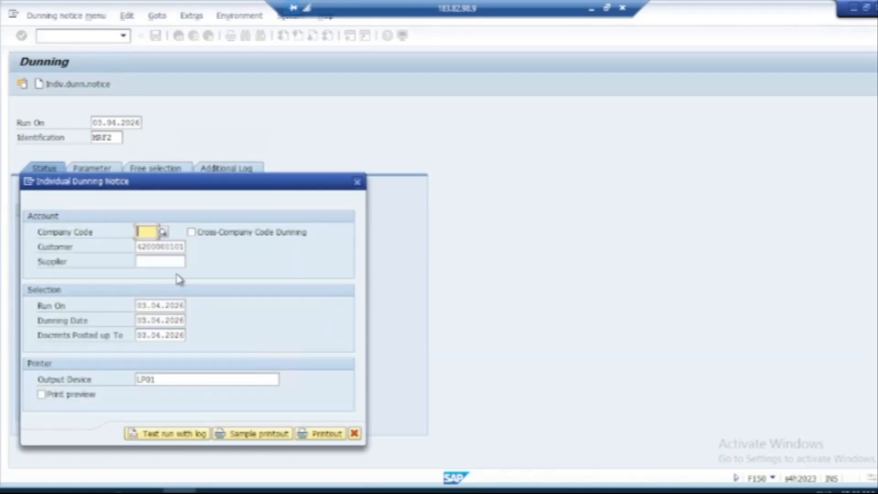
text(1)
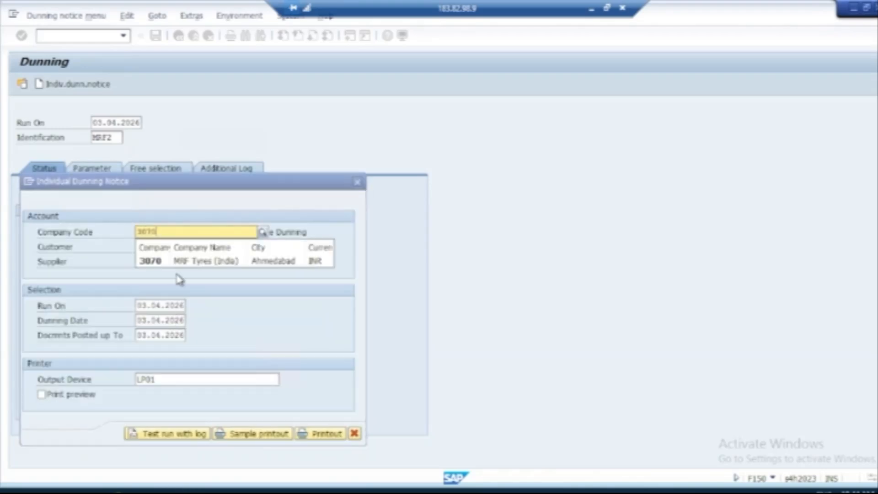
click(158, 262)
drag(147, 245, 197, 253)
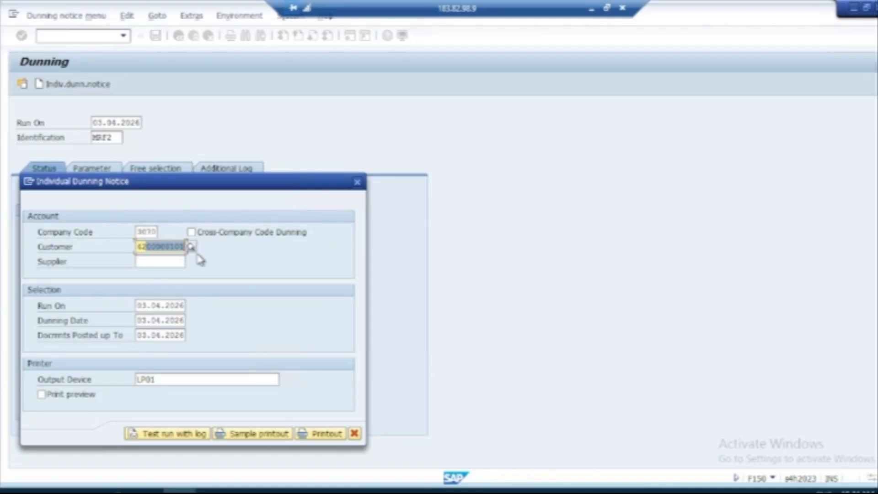
click(41, 394)
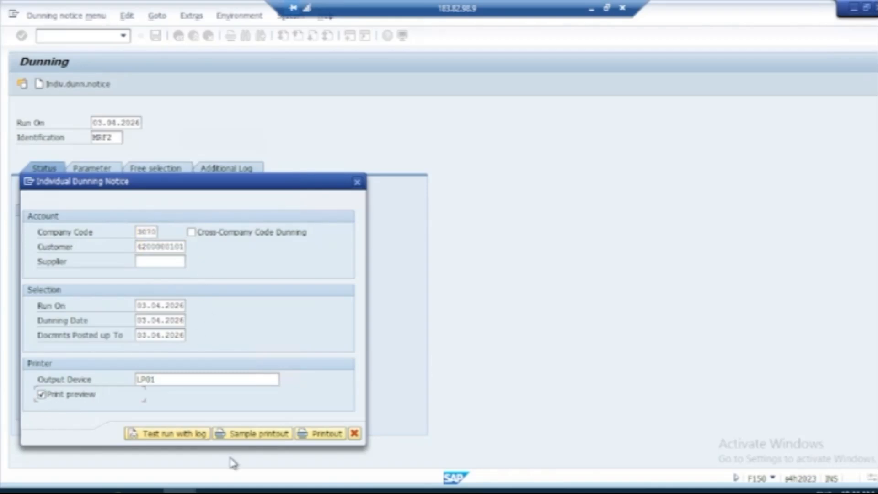
Run the individual notice's dunning printout, and close the resulting dunning log
click(305, 434)
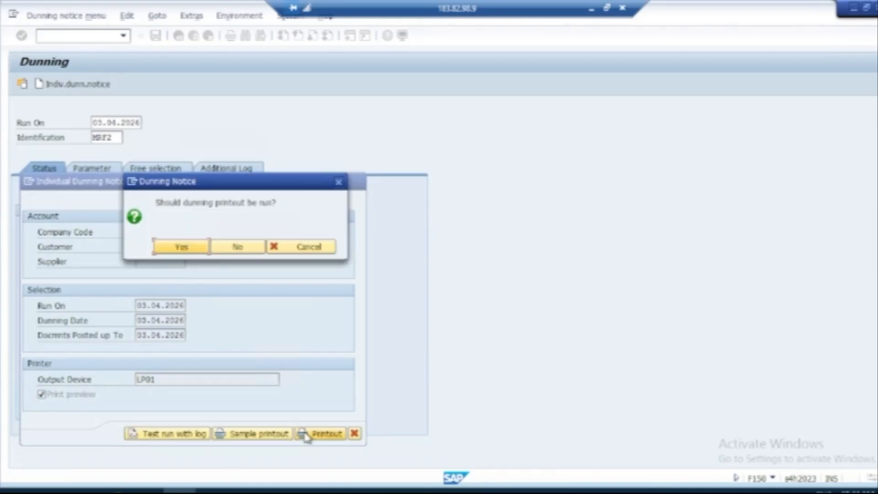
click(185, 248)
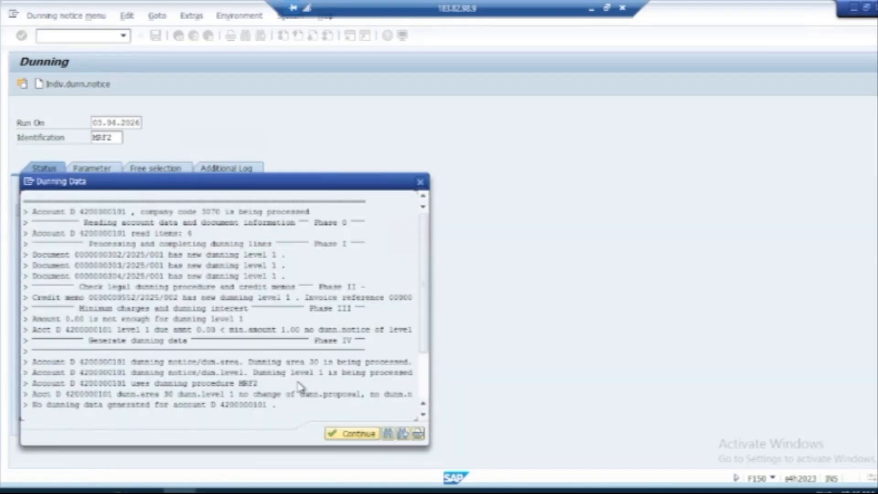
click(354, 435)
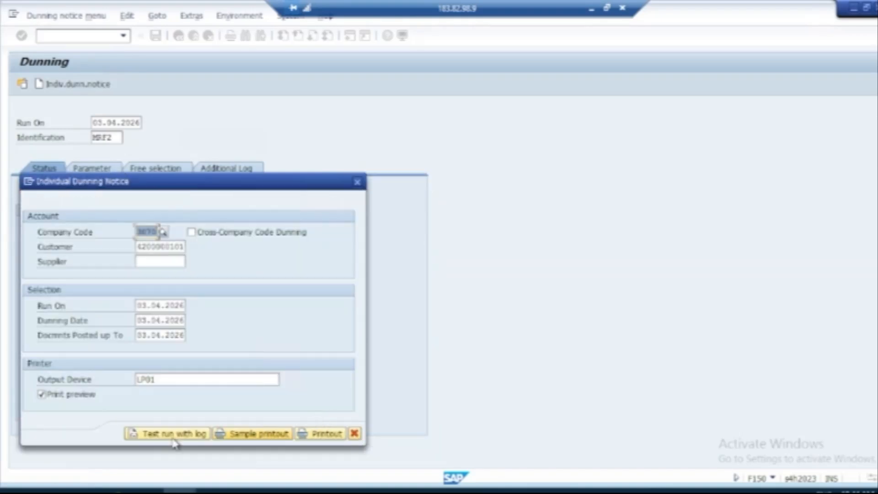
Run a sample printout and a test run with log for the individual notice, reviewing each dunning log
click(243, 434)
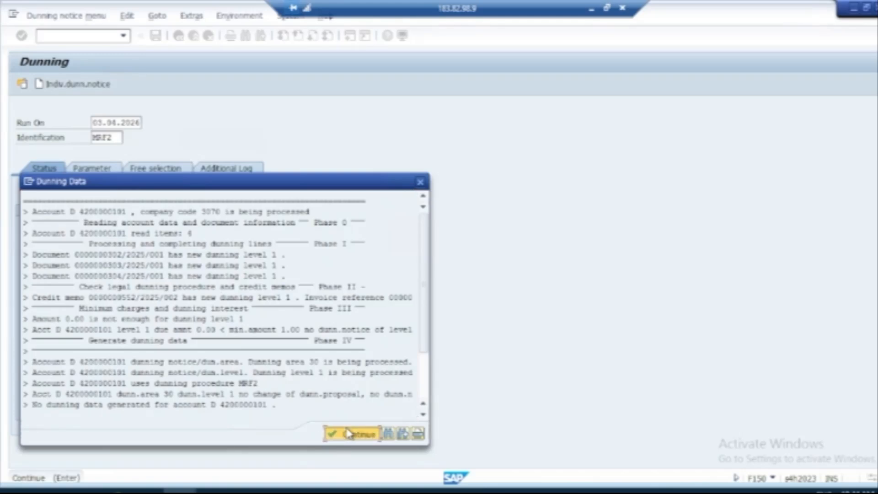
click(348, 433)
click(186, 434)
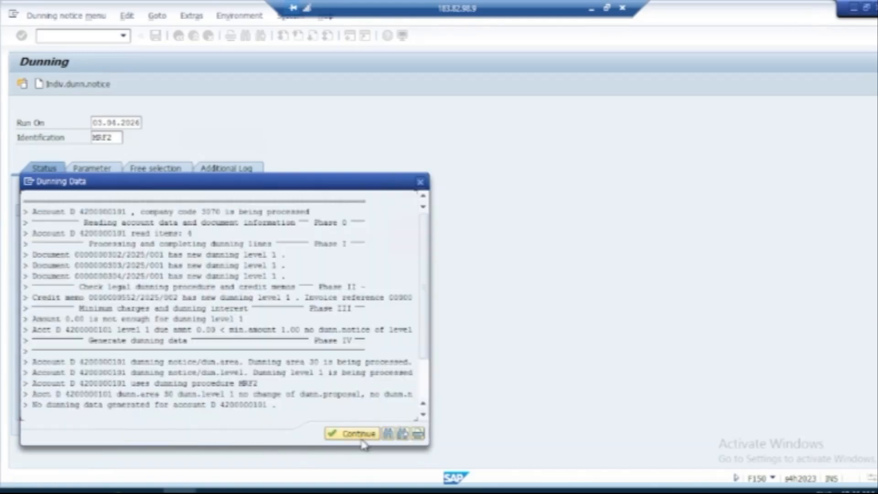
click(361, 436)
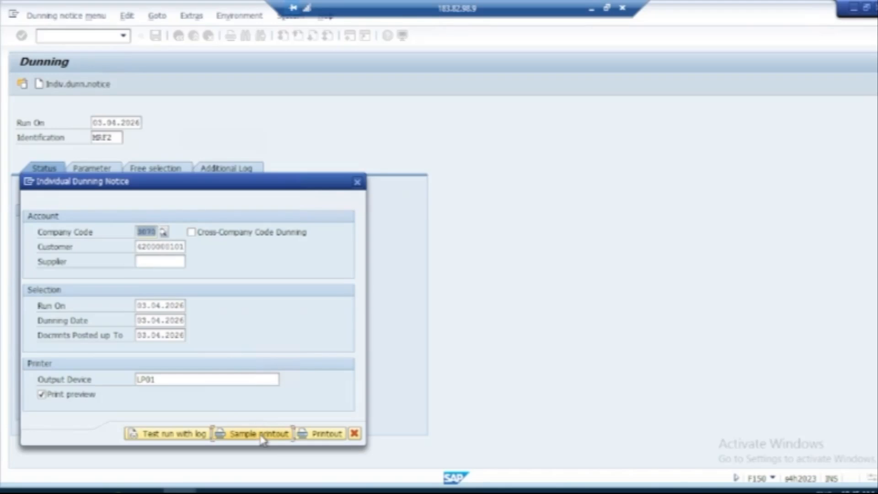
Repeat the individual notice's sample printout and test run, and return to the dunning run's status to check the generated notices
click(259, 432)
click(358, 434)
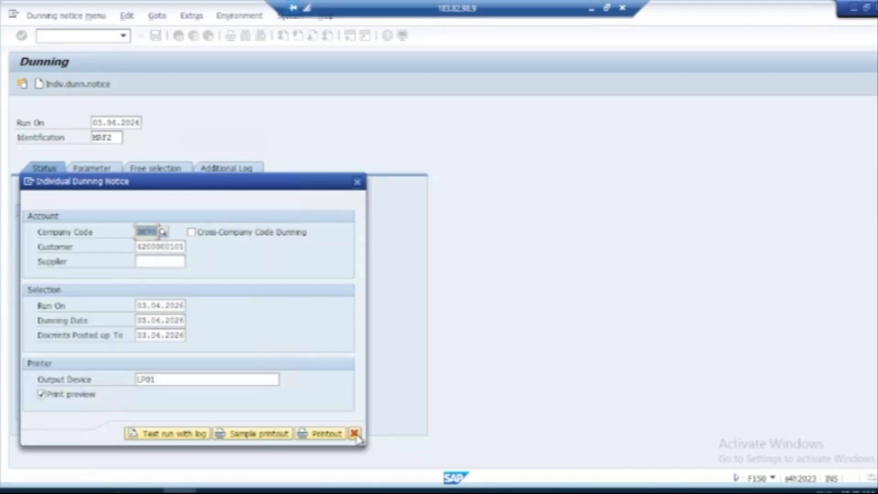
click(151, 435)
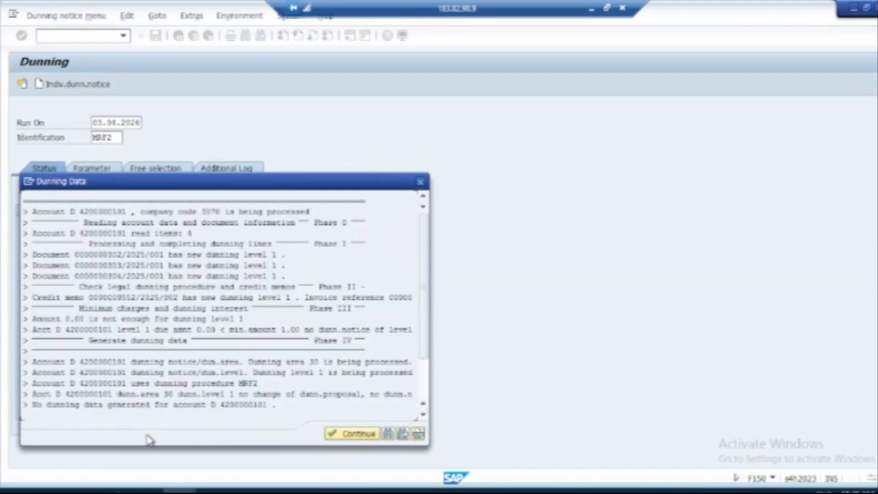
click(417, 183)
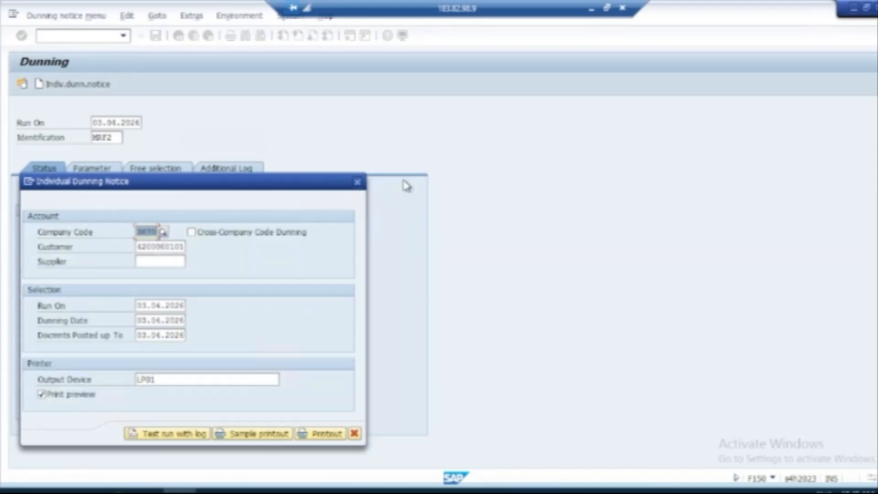
click(357, 182)
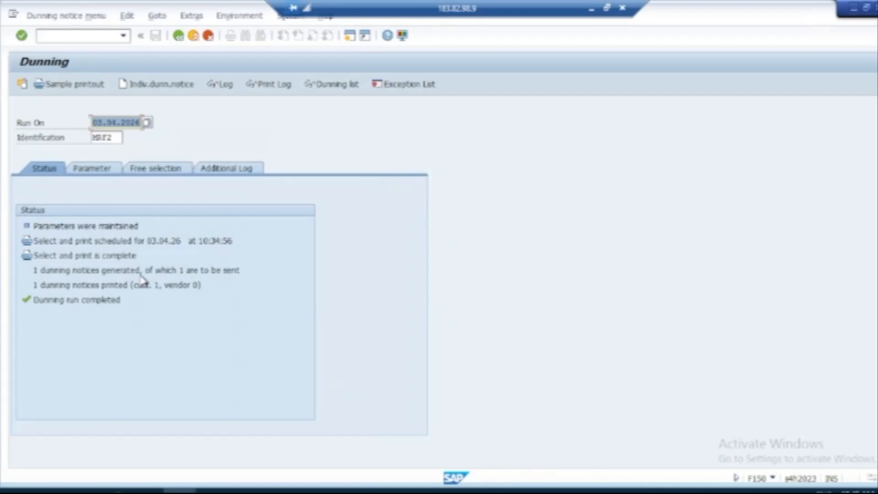
drag(34, 269, 247, 278)
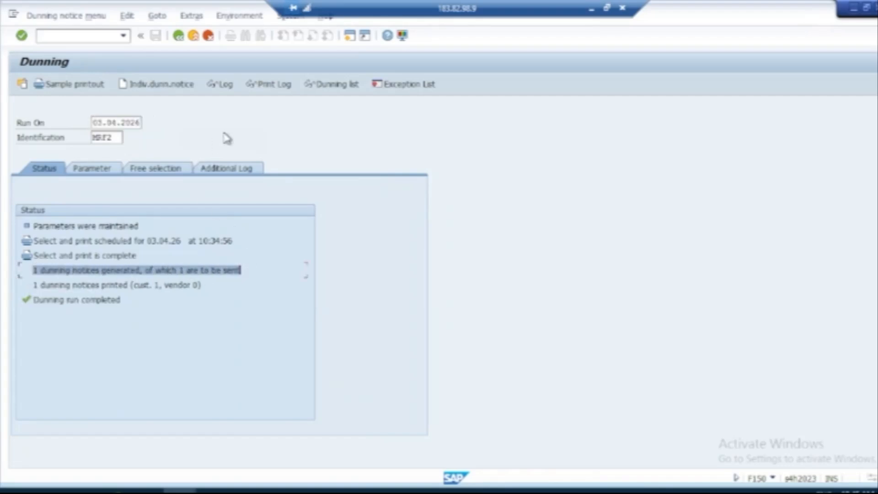
Examine the print log of dunning run MRF2 dated 03.04.2026 through to its end, and return to the run's status
click(287, 89)
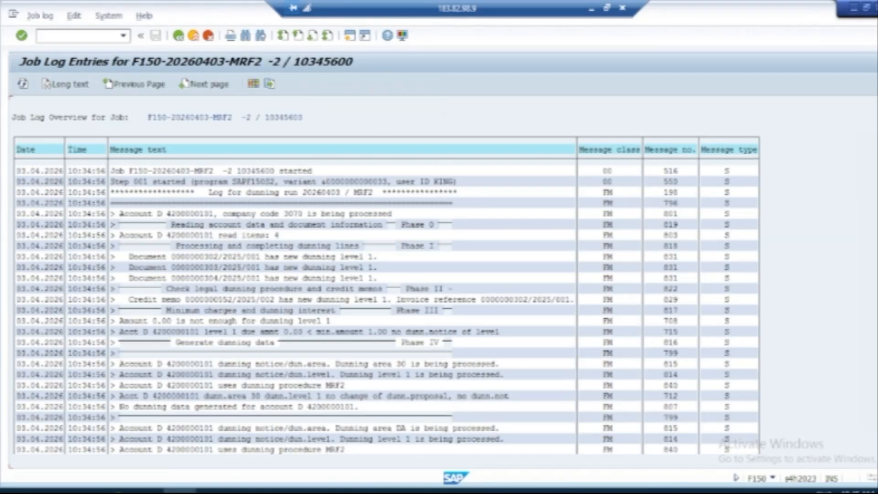
scroll(871, 352, down, 5)
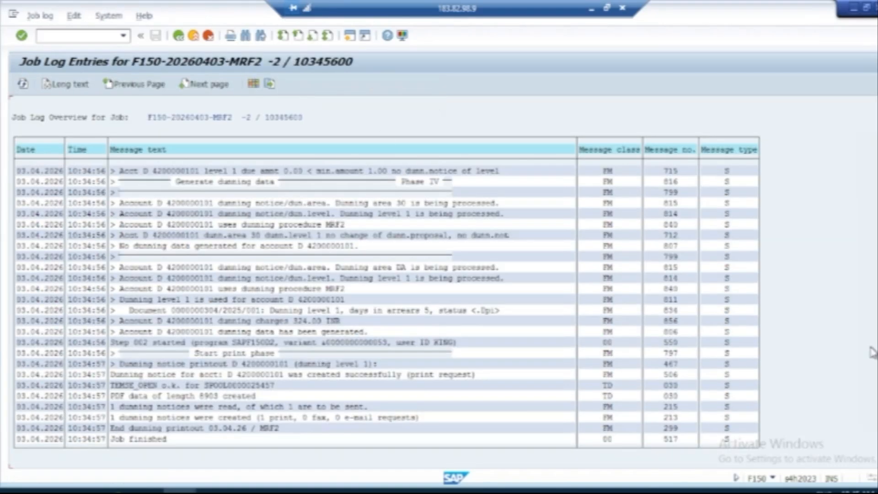
click(231, 385)
click(145, 407)
click(277, 428)
click(178, 36)
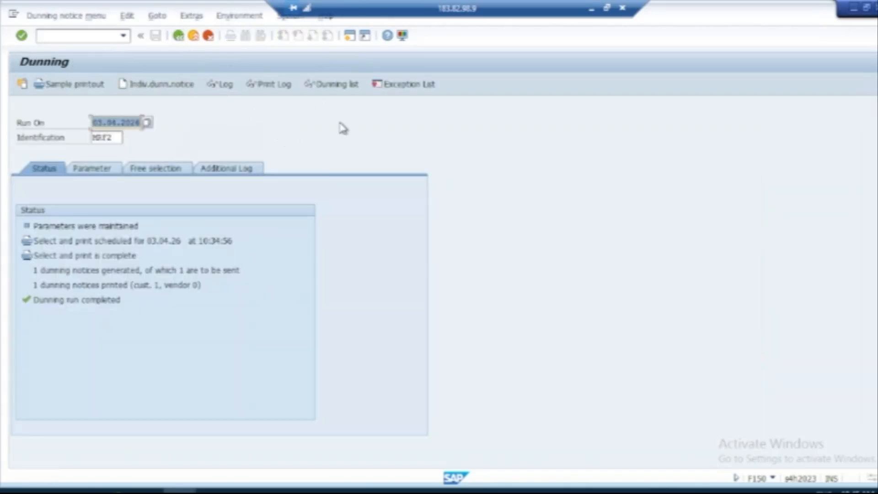
Examine the exception list of dunning run MRF2 for customer items excluded from dunning, and return to the run's status
click(407, 85)
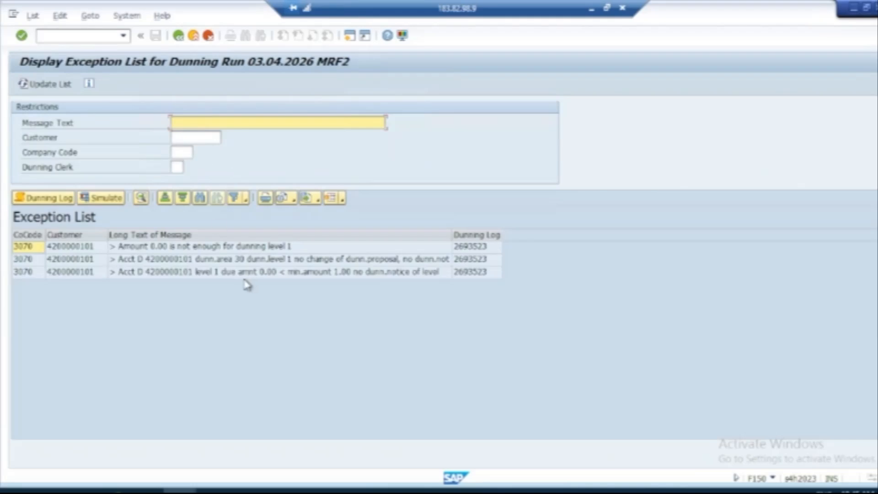
click(263, 251)
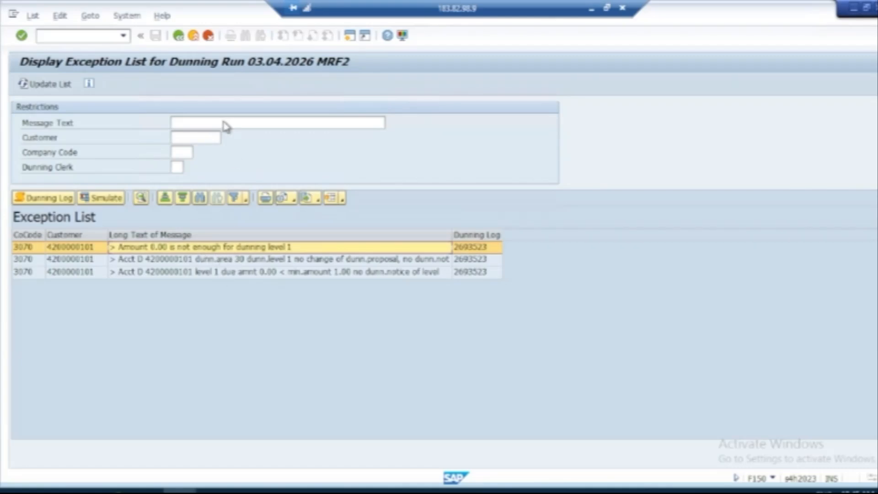
click(178, 36)
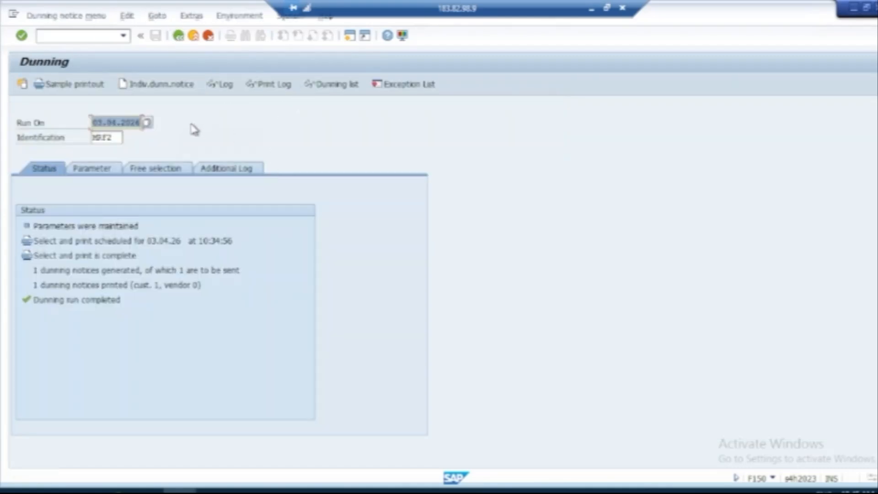
Open the background job overview and list all jobs with a start date of 03.04.2026 for the preset user
click(260, 17)
mouse_move(283, 18)
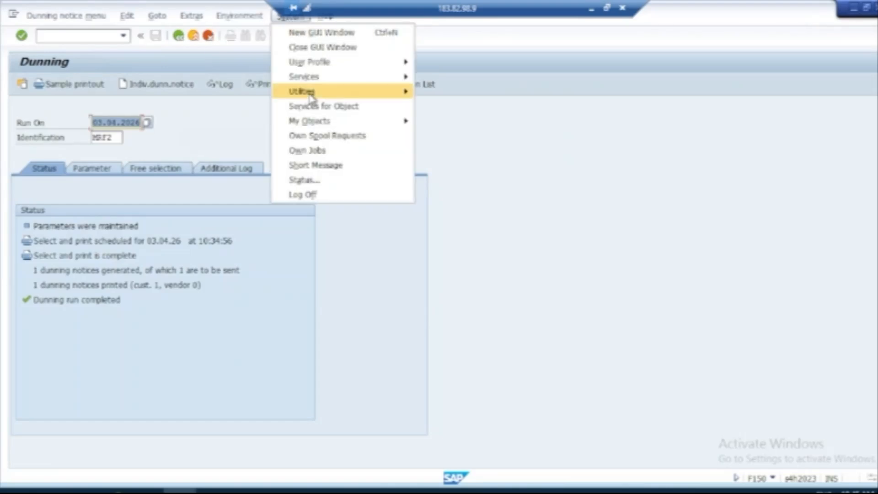
mouse_move(314, 80)
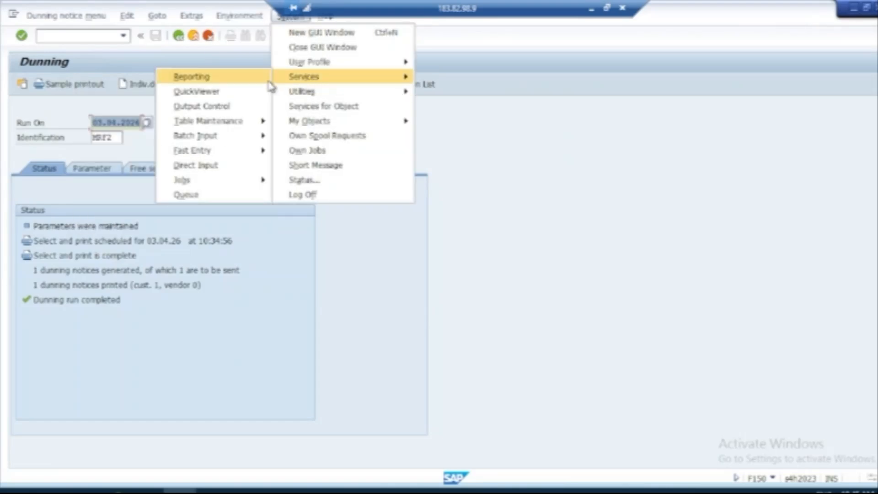
mouse_move(217, 182)
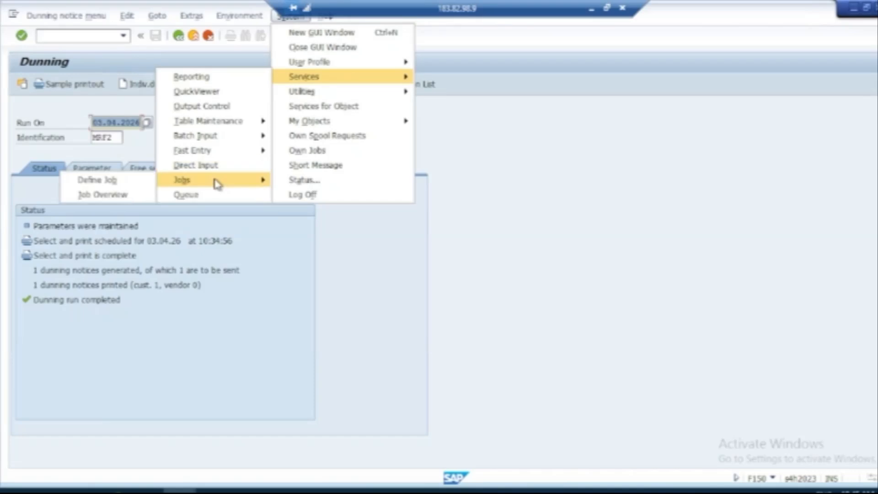
click(116, 194)
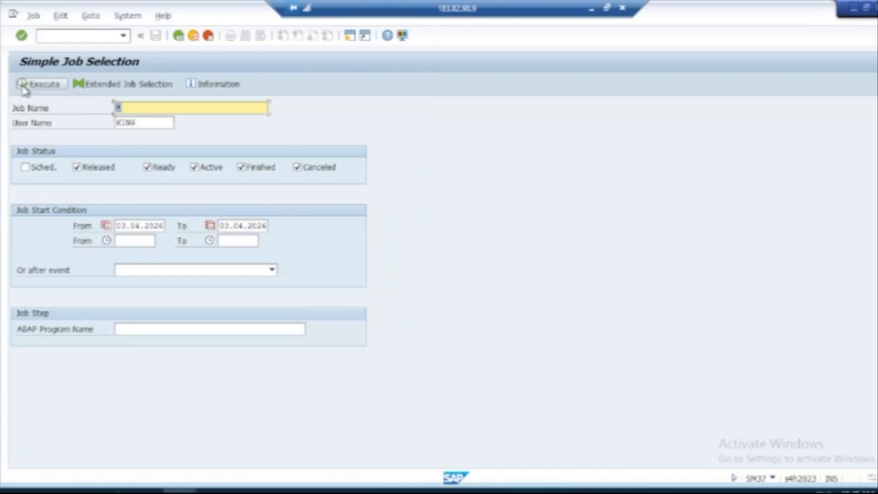
click(130, 228)
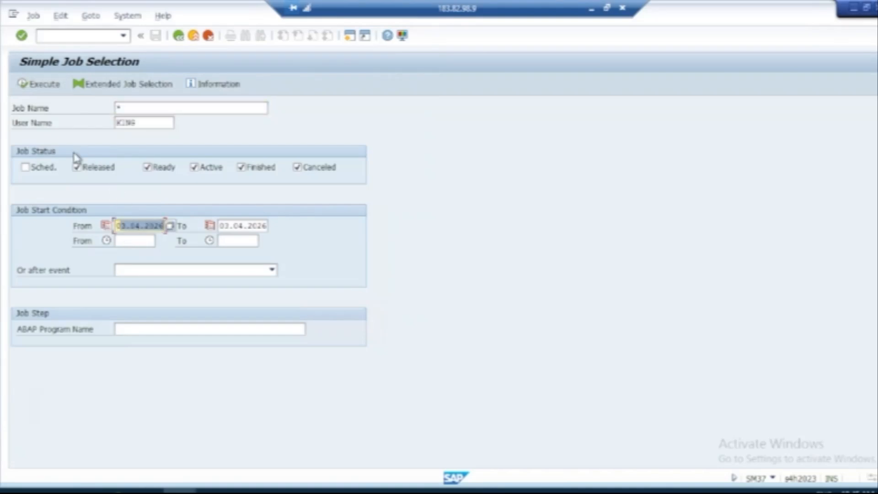
click(25, 83)
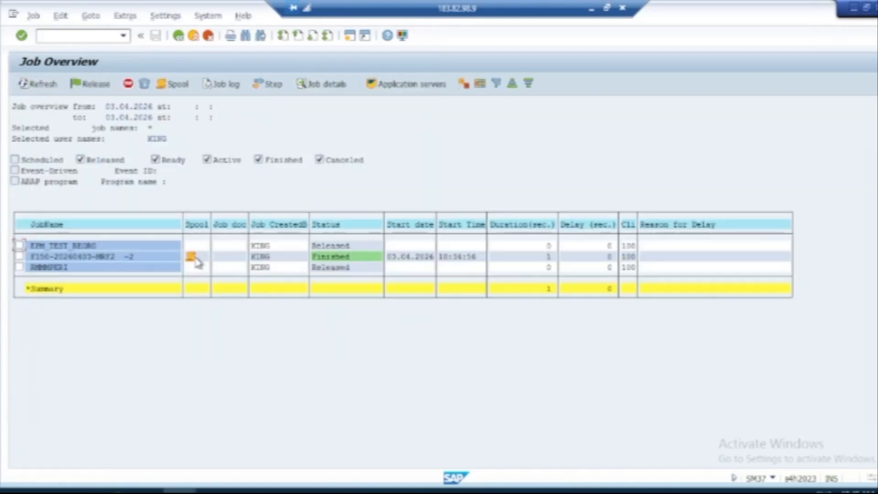
click(192, 260)
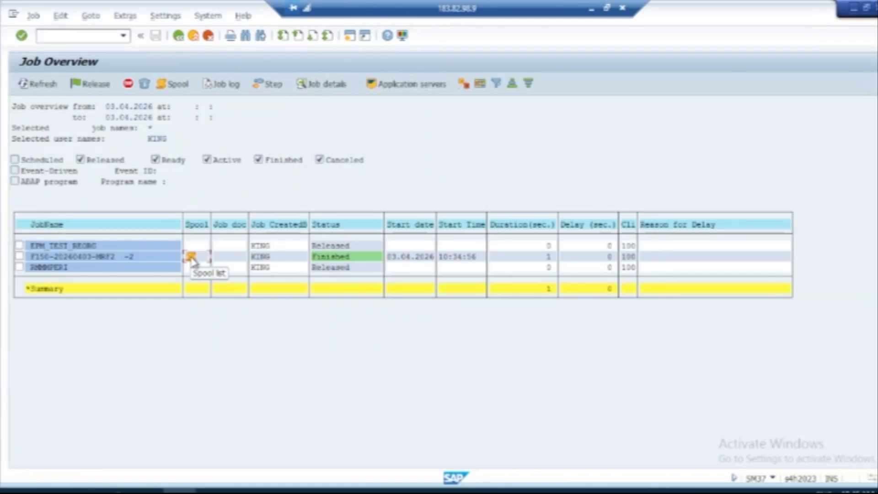
double_click(192, 258)
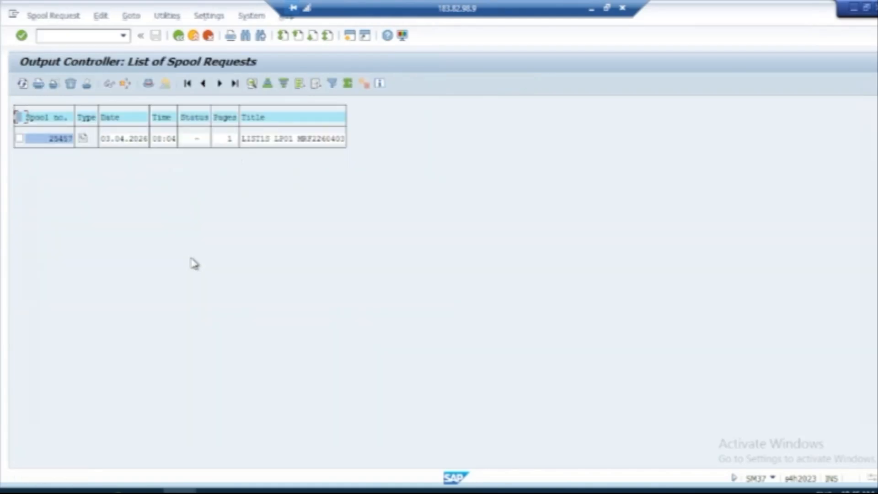
click(82, 138)
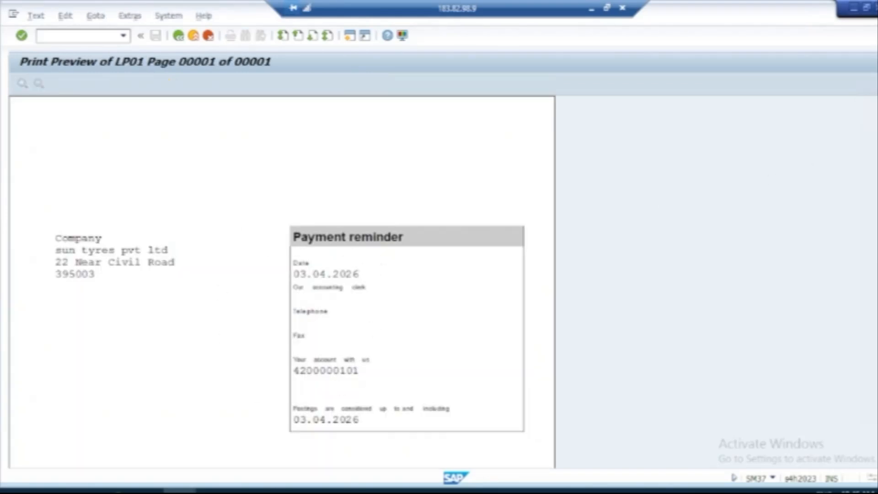
scroll(282, 281, down, 3)
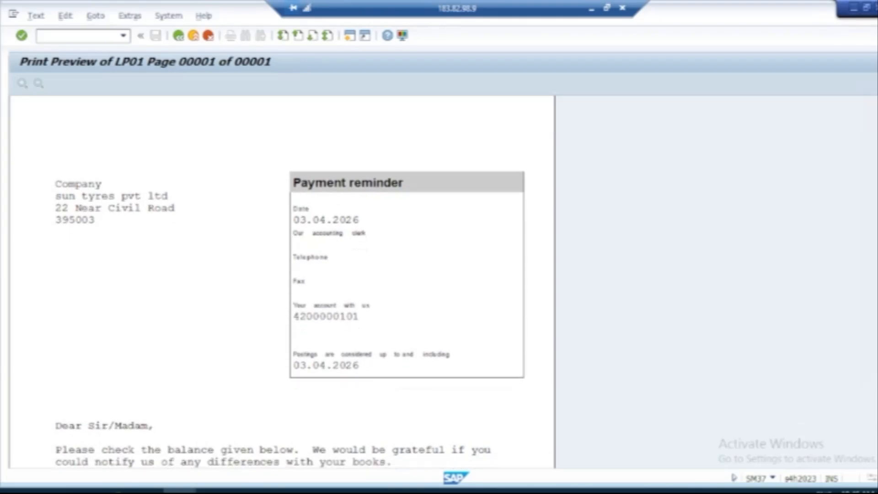
scroll(464, 100, down, 4)
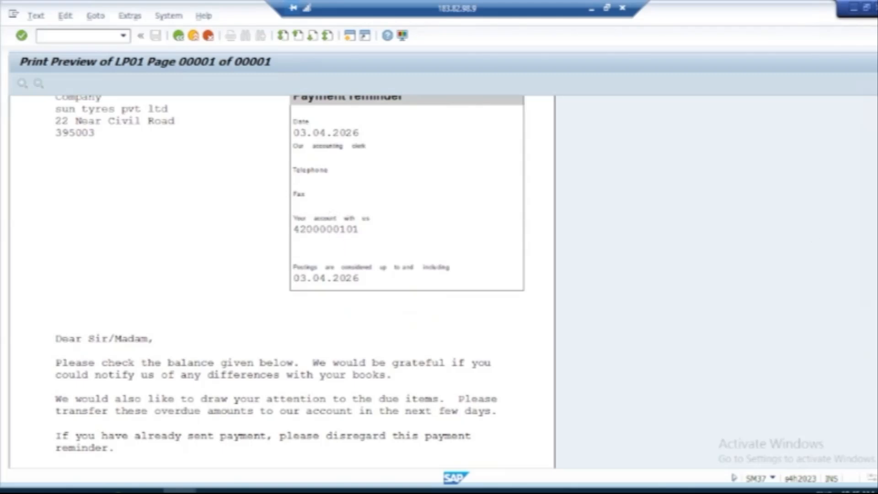
scroll(267, 281, down, 4)
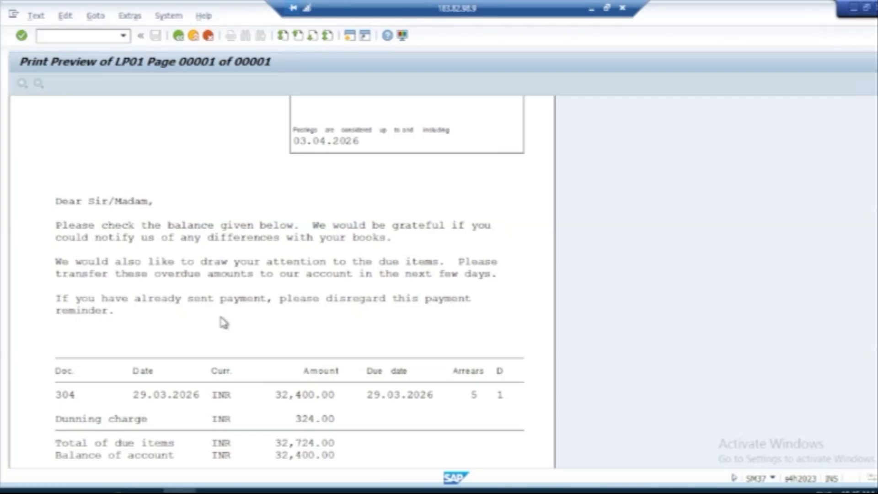
scroll(744, 252, down, 4)
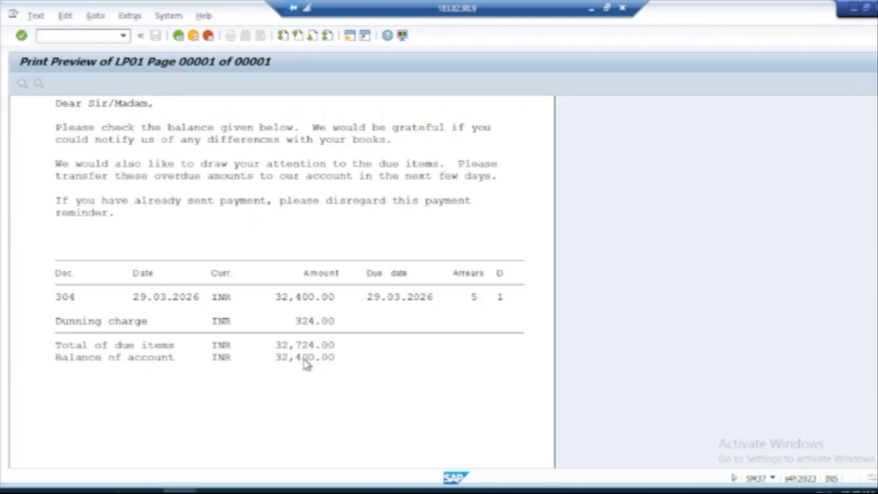
click(178, 36)
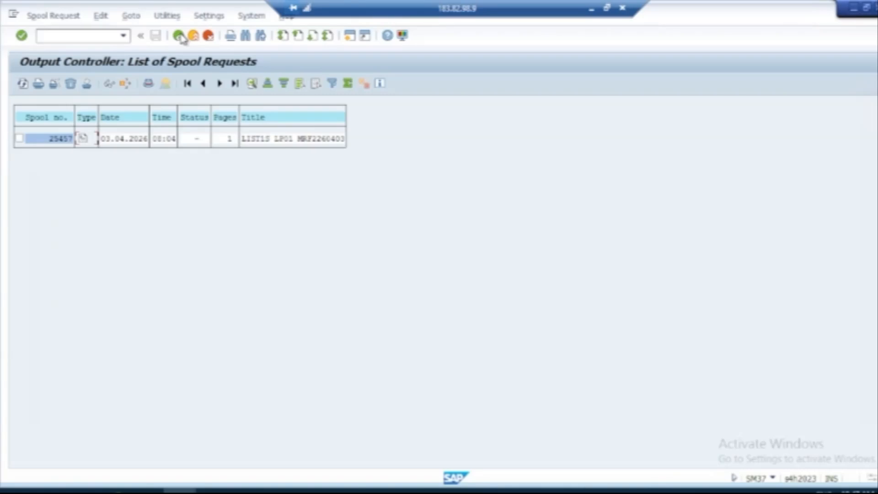
Leave the spool request list and the job selection, returning to the SAP Easy Access menu
click(180, 36)
click(194, 37)
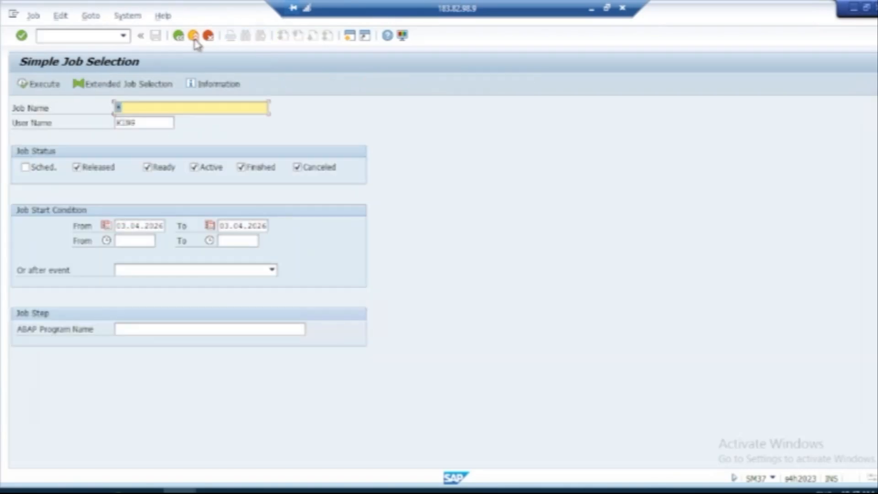
click(194, 36)
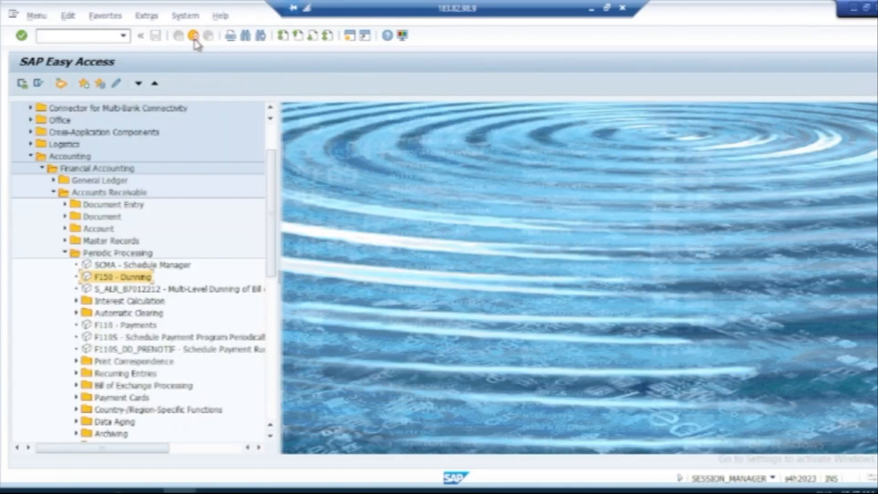